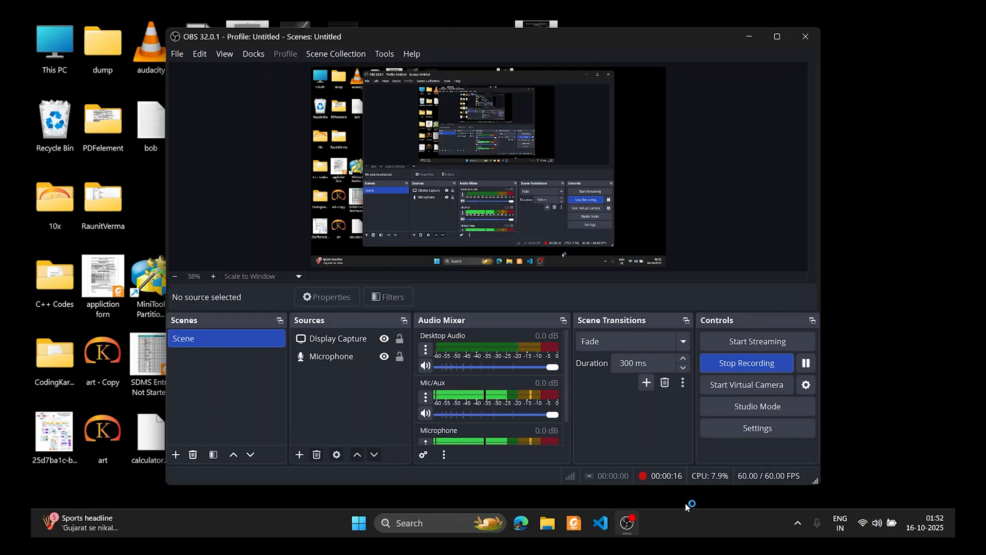
Search Windows for 'optional features' and open the Optional features settings page
click(439, 522)
text(optional)
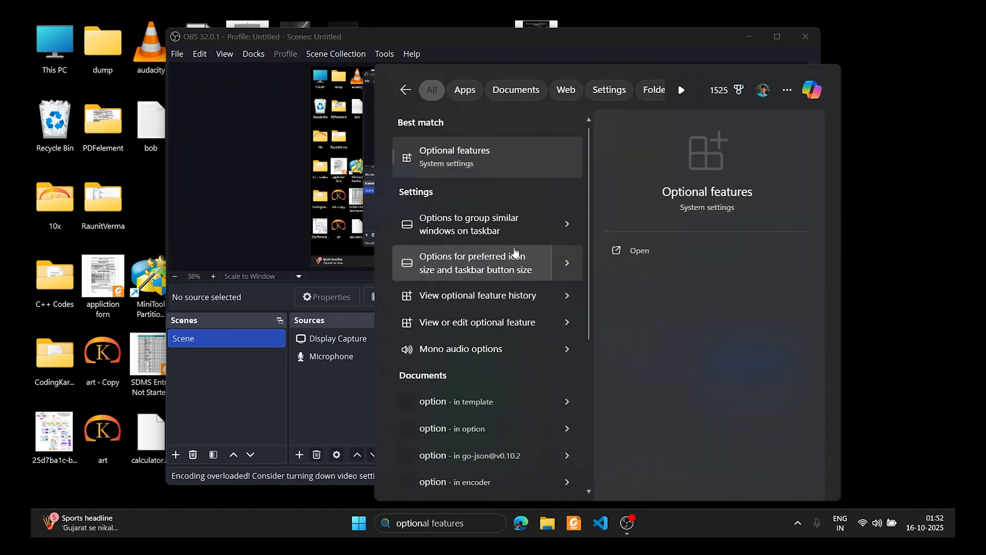
click(485, 162)
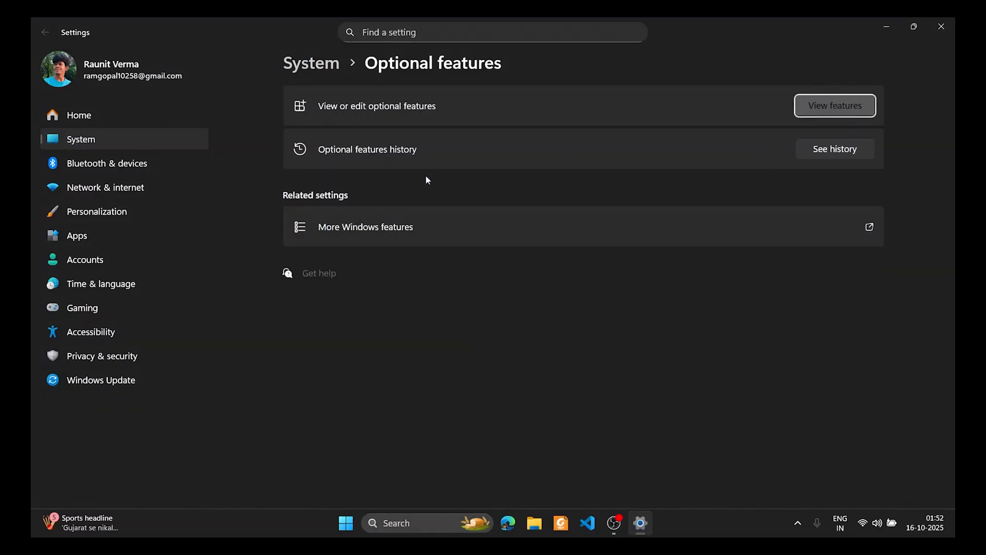
Enable Internet Information Services with its FTP Server component and start the installation
click(408, 224)
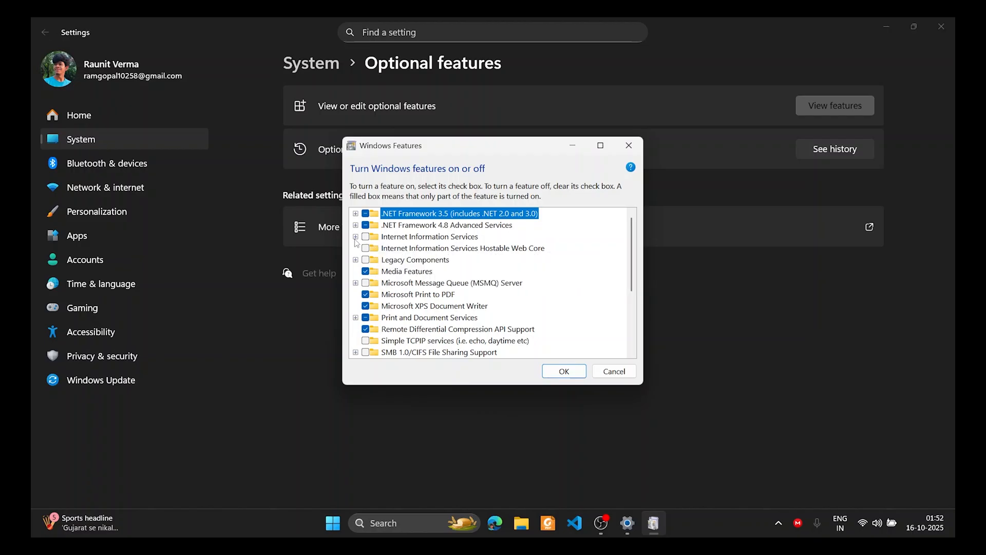
click(363, 239)
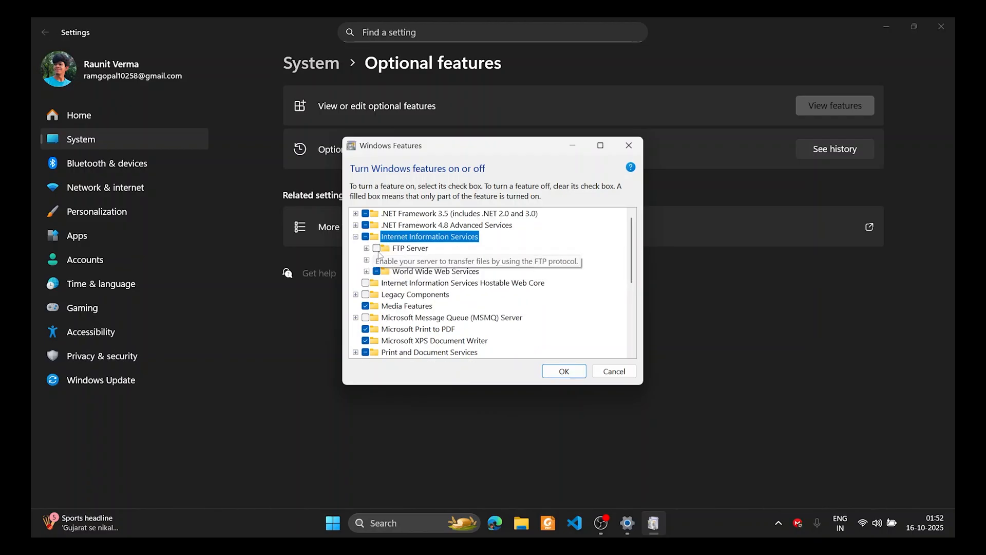
click(377, 248)
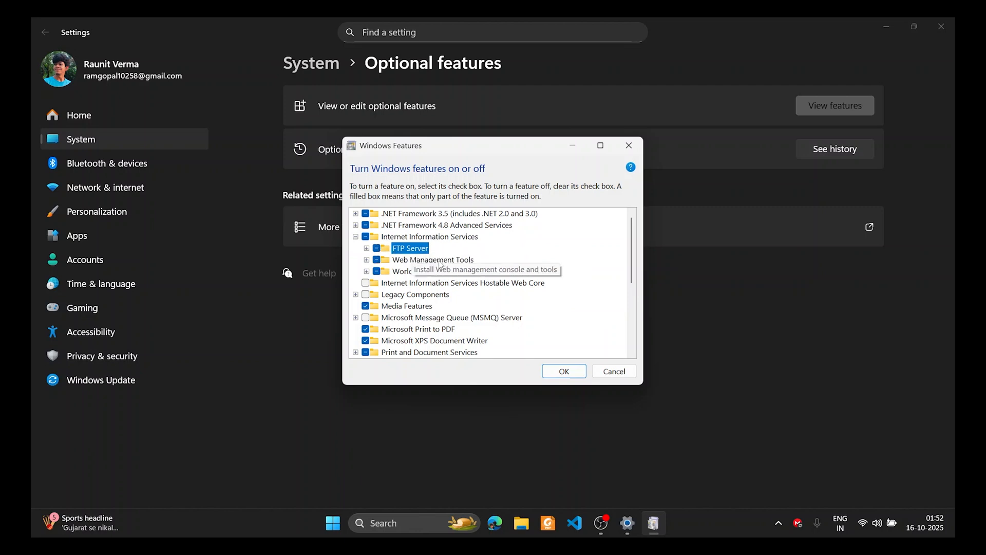
click(548, 370)
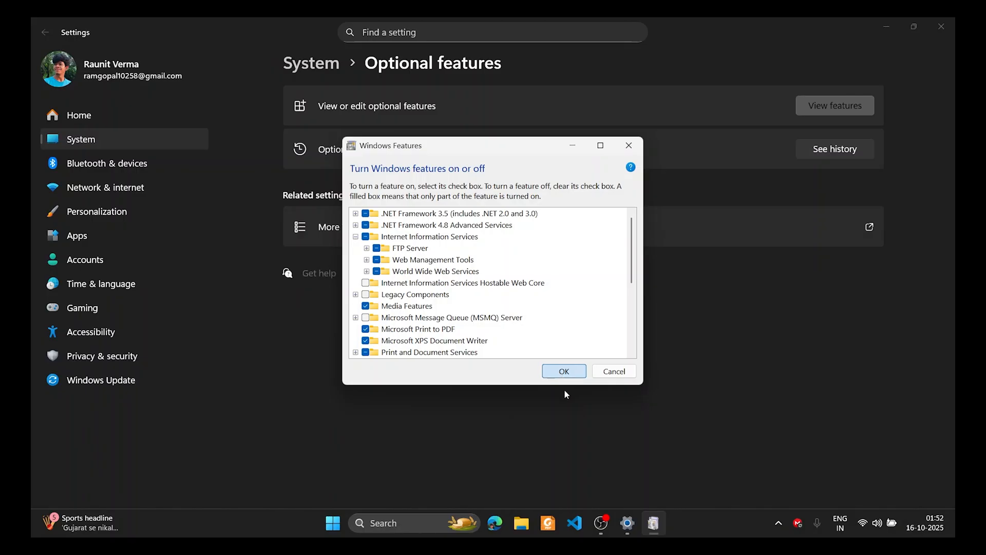
key(Return)
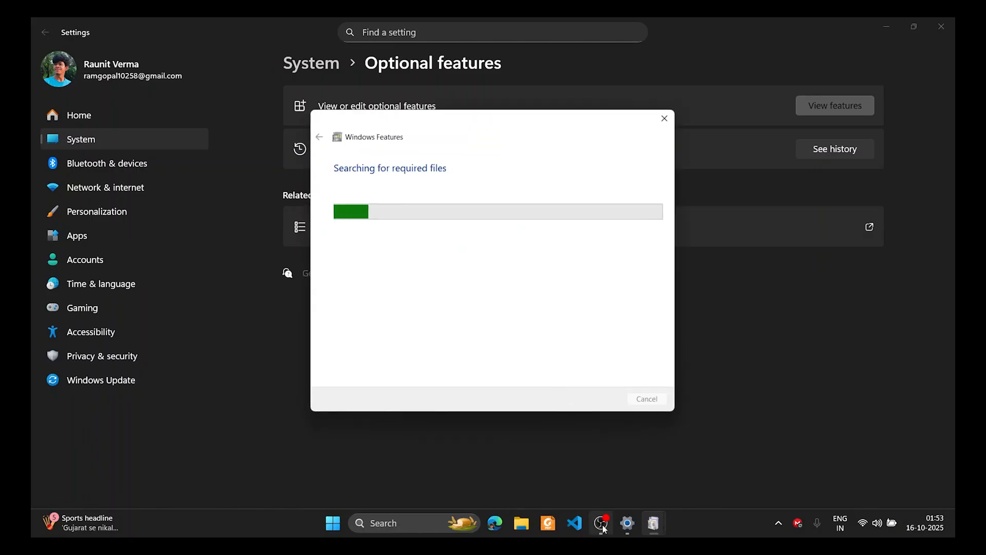
click(601, 523)
click(600, 522)
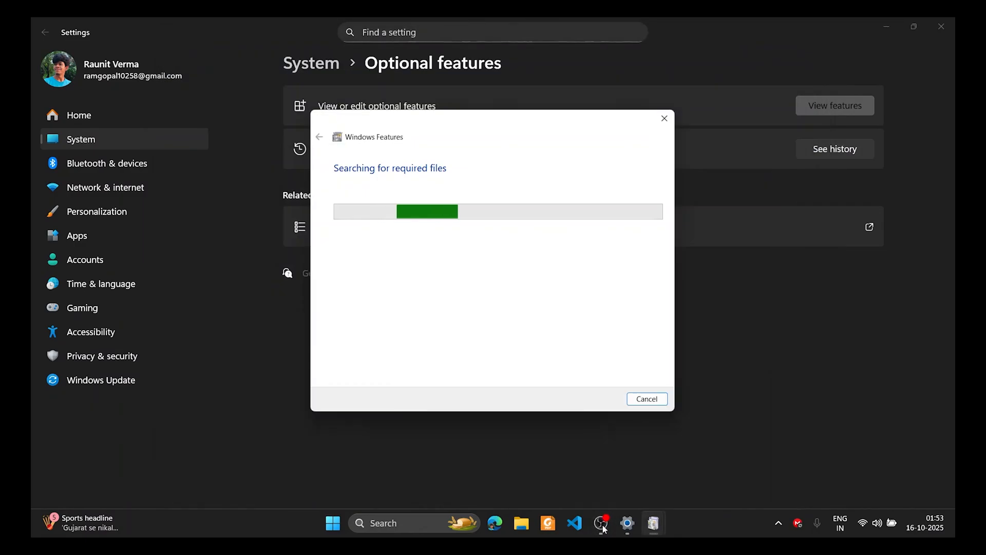
click(601, 522)
click(601, 522)
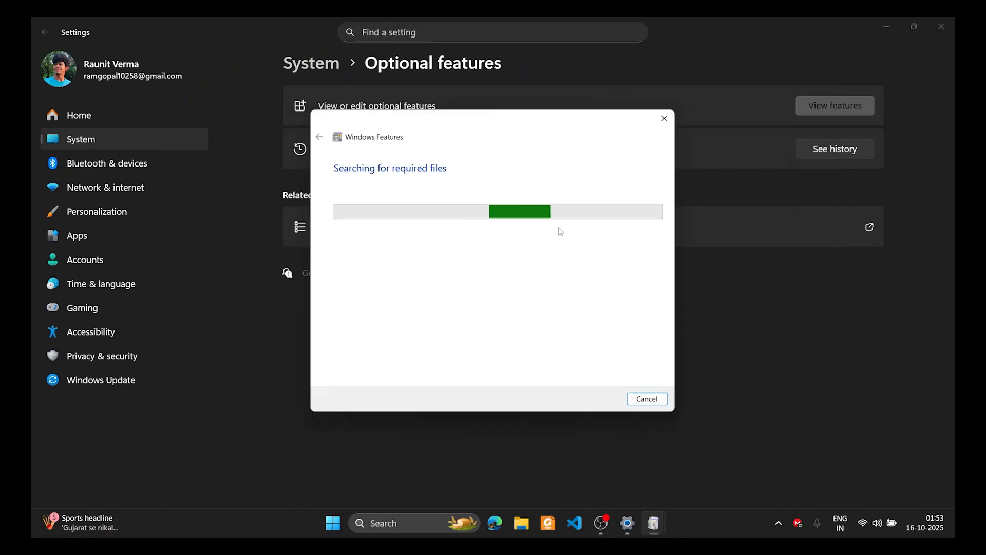
key(super)
Open 'Allow an app through Windows Firewall' and jump the list to the F entries
text(allow)
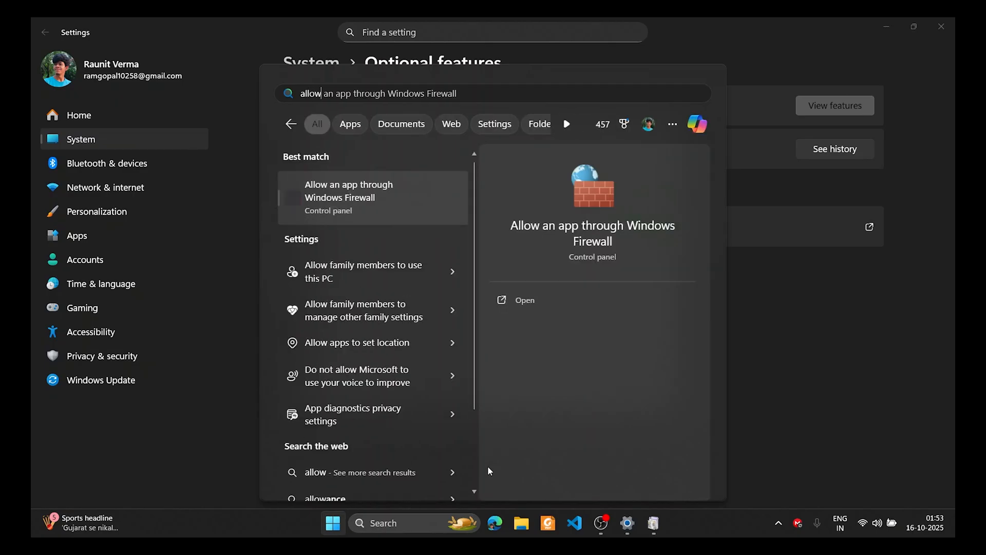
key(Escape)
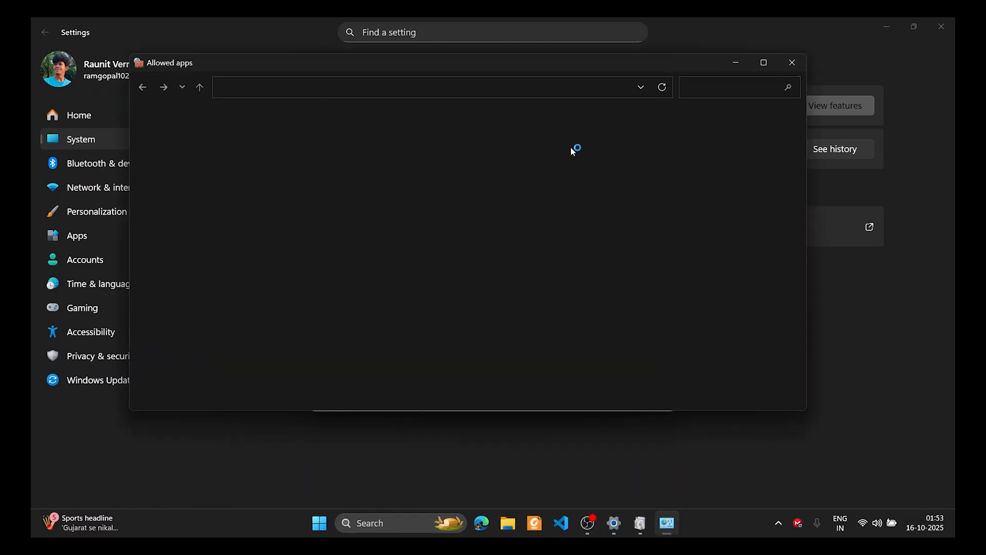
key(f)
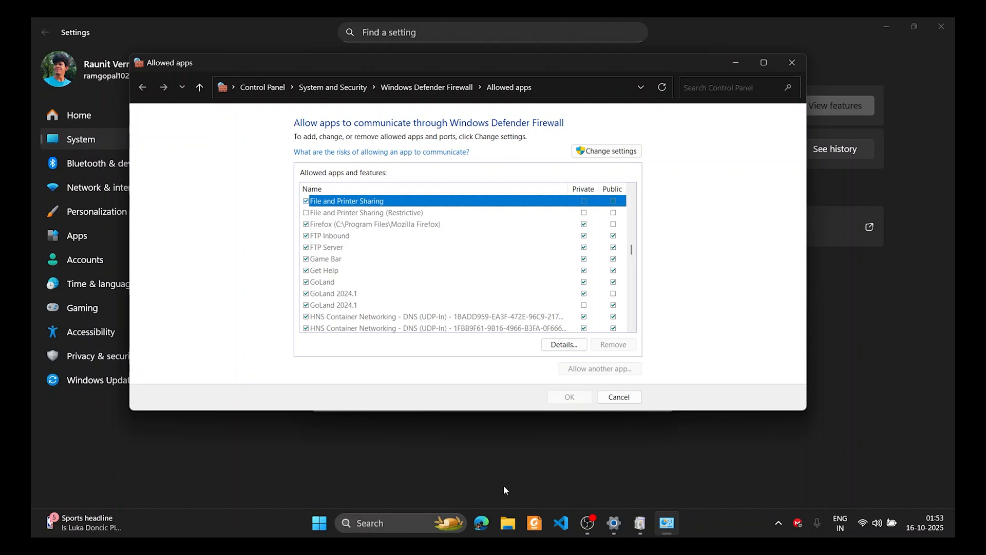
key(super)
text(allow)
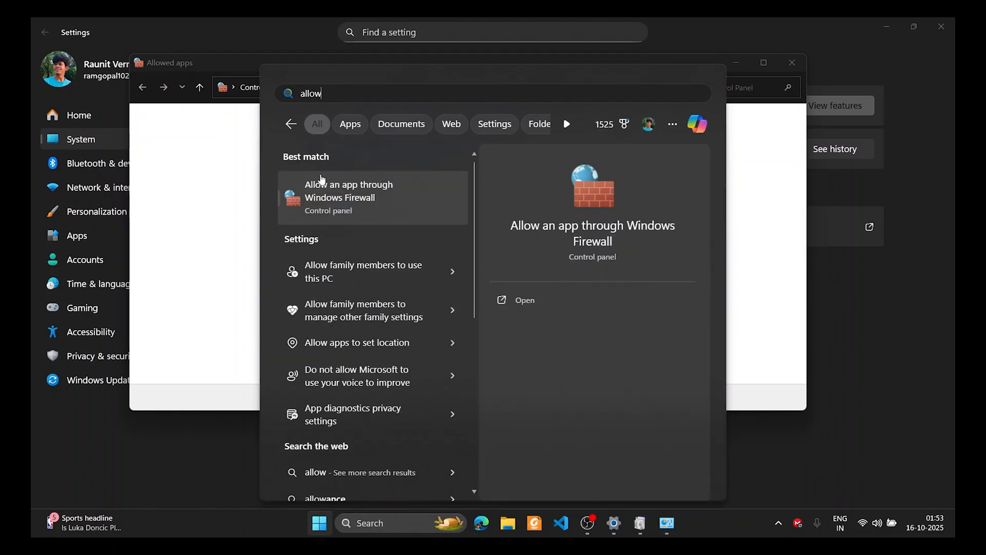
click(200, 163)
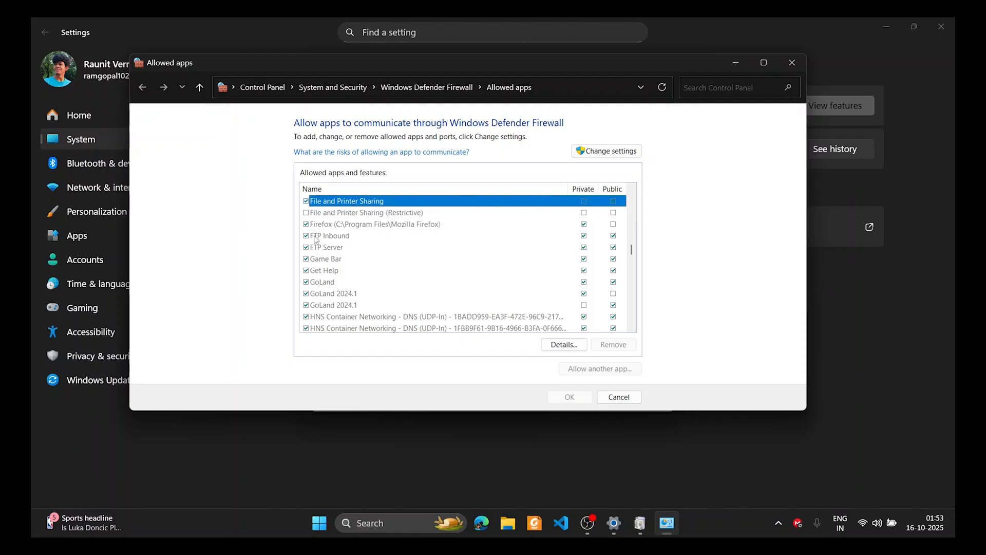
Unlock the list, confirm FTP Inbound and FTP Server are allowed on private and public networks, and close it
click(611, 151)
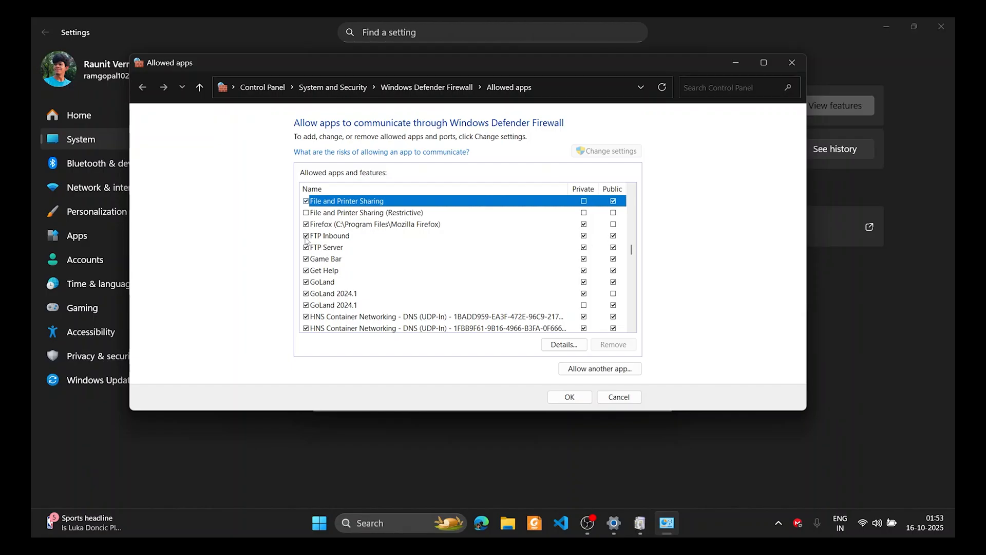
click(337, 237)
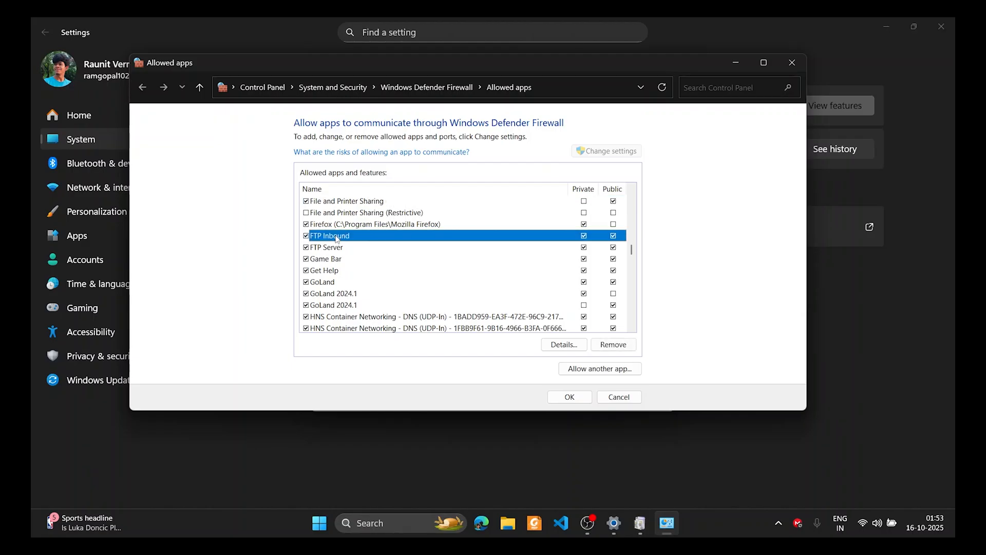
click(326, 249)
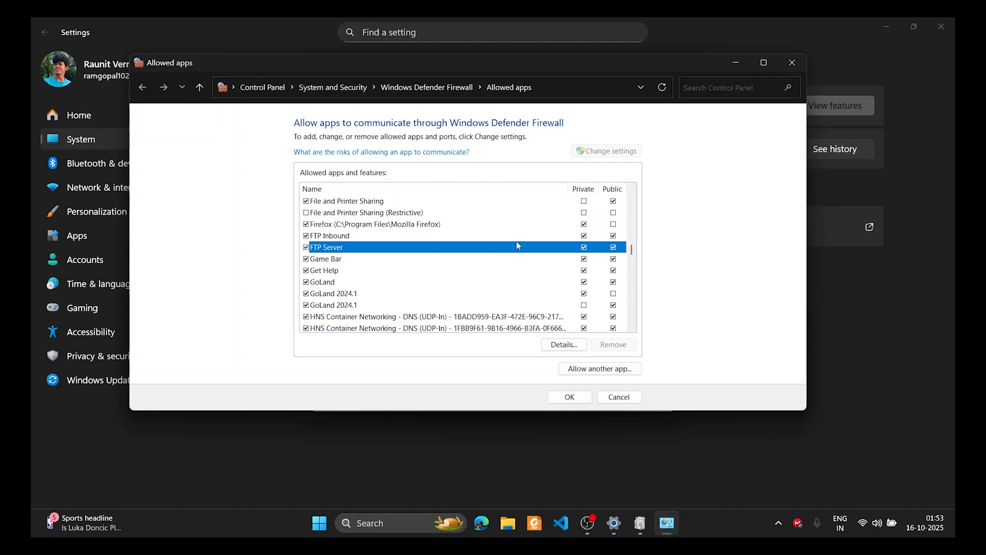
click(324, 237)
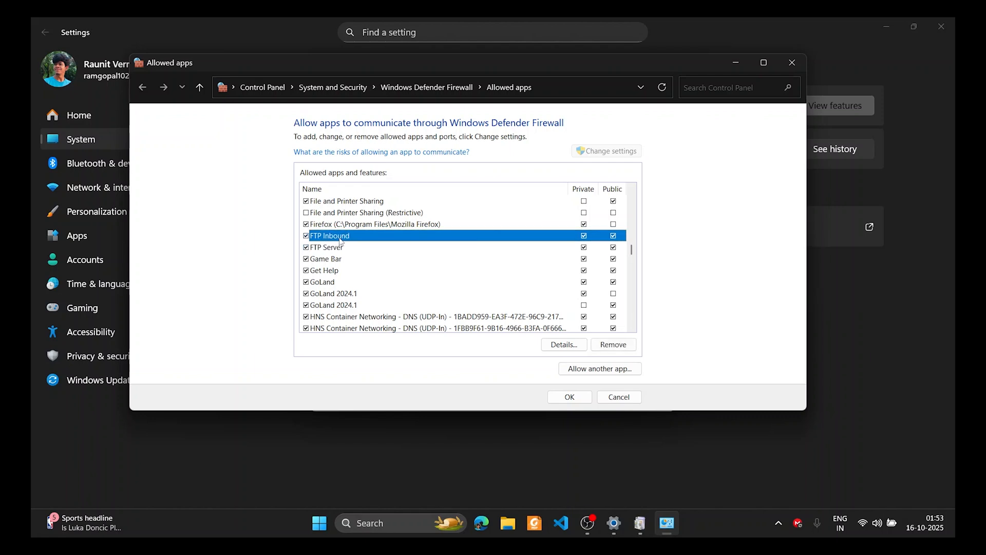
click(329, 248)
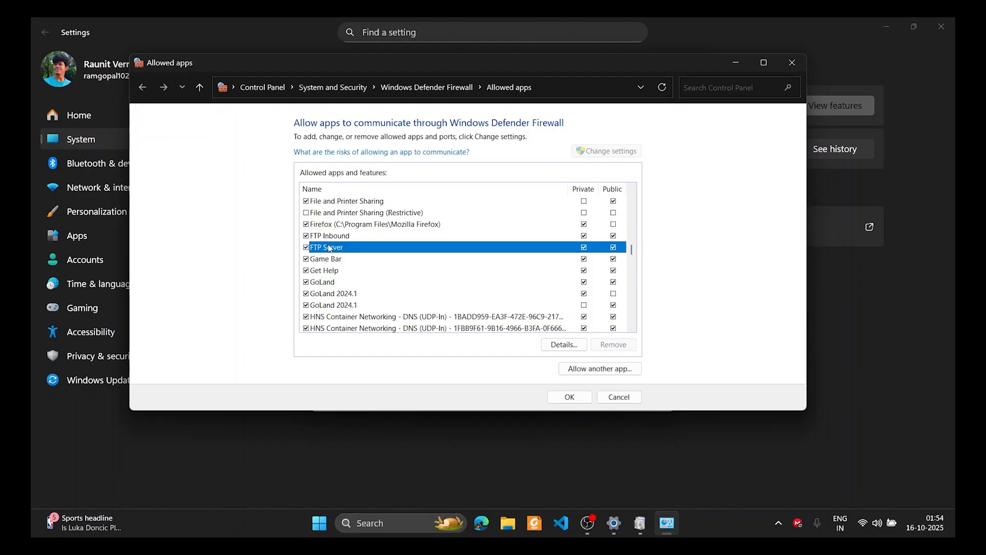
click(570, 396)
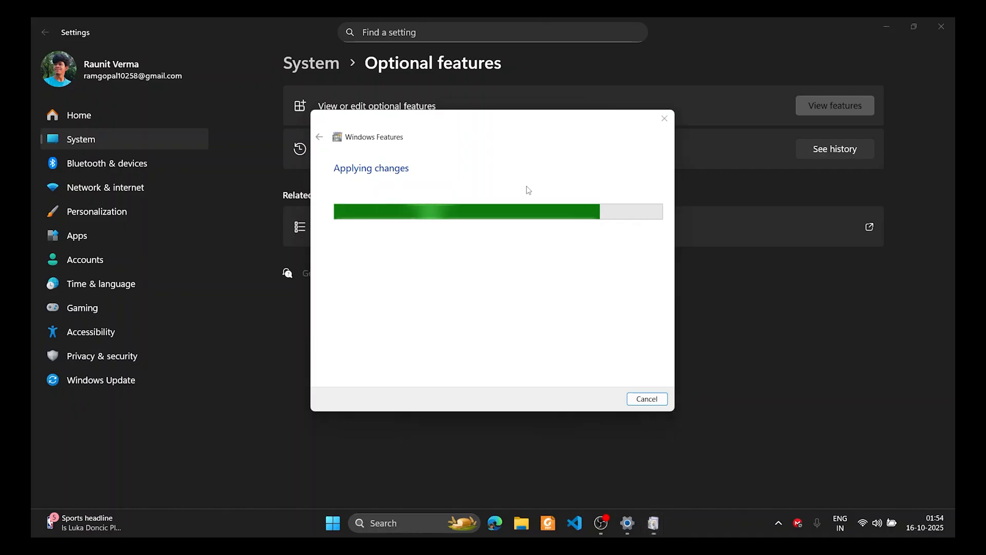
Open Windows Defender Firewall with Advanced Security and show the Inbound Rules
key(super)
text(de)
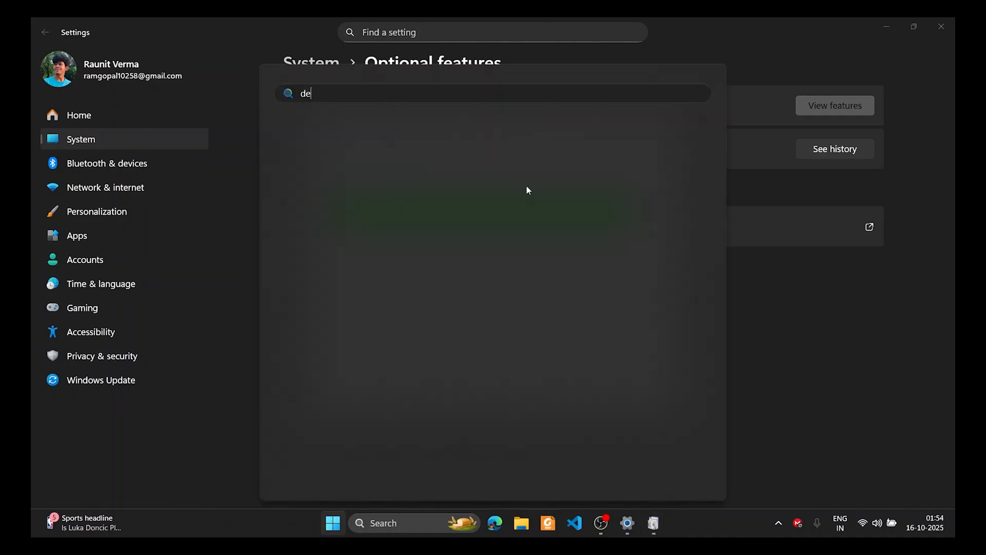
text(fault apps)
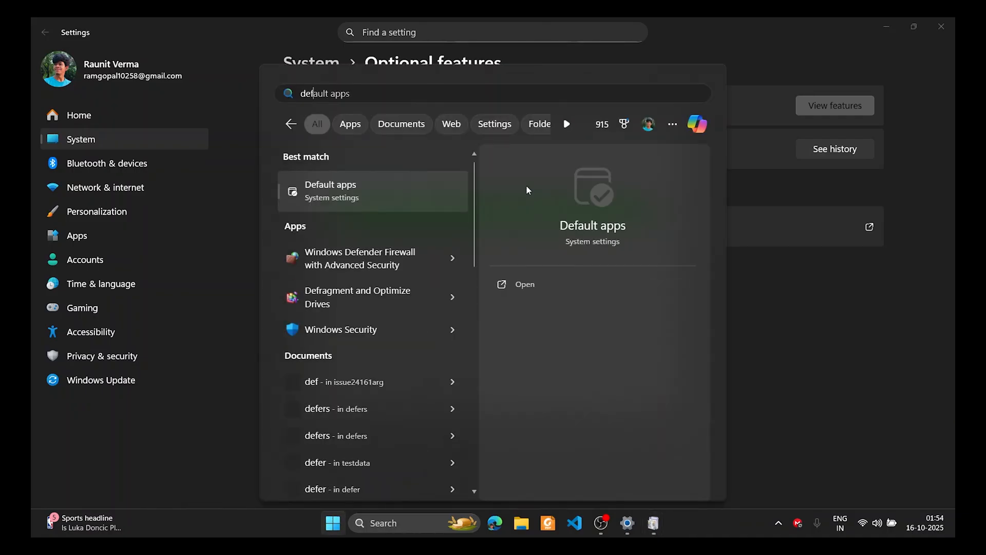
click(395, 269)
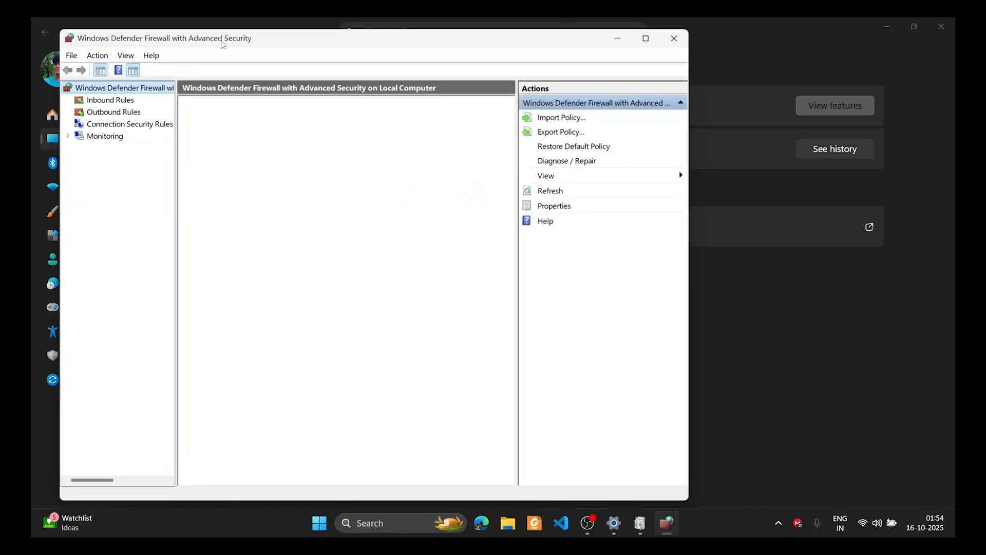
click(113, 101)
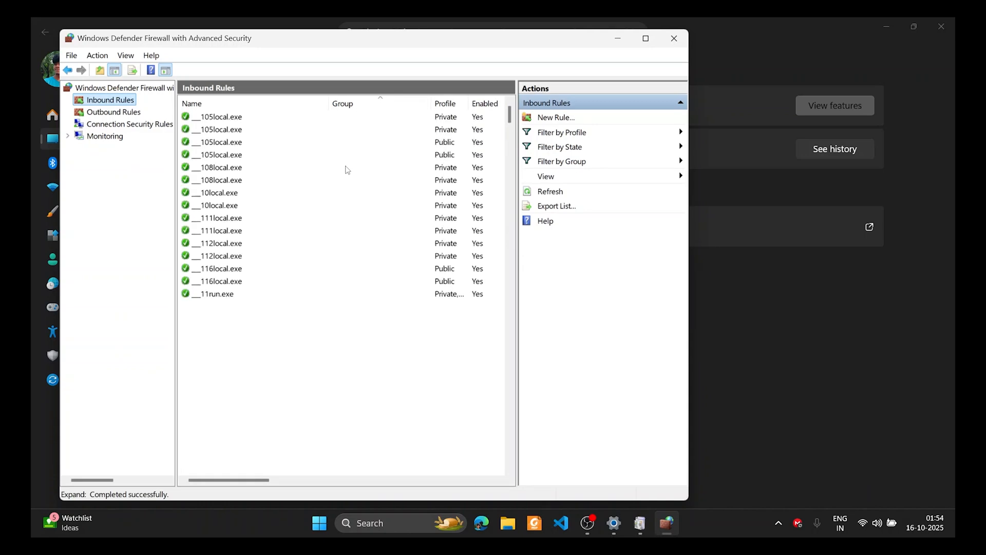
Delete the FTP Inbound rule and confirm the deletion
click(313, 184)
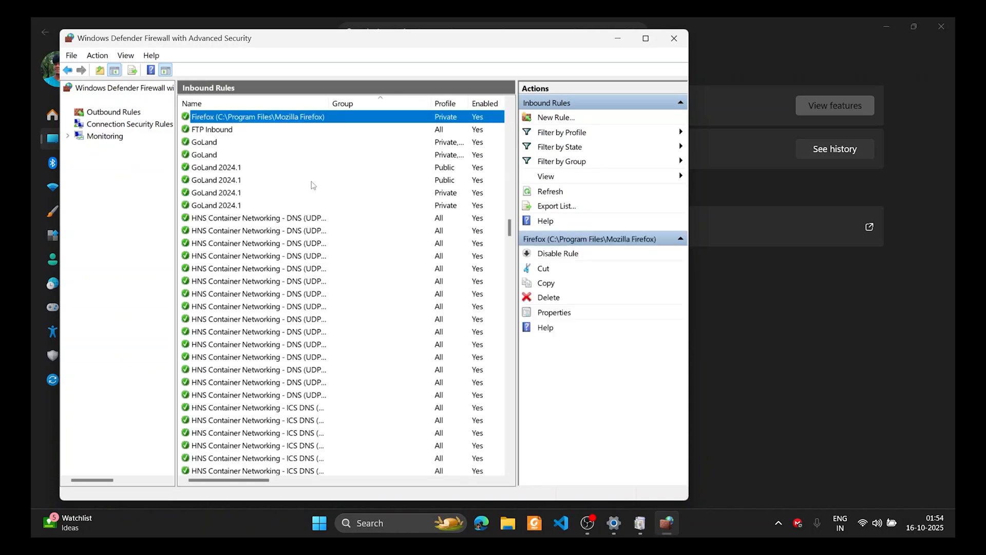
click(260, 132)
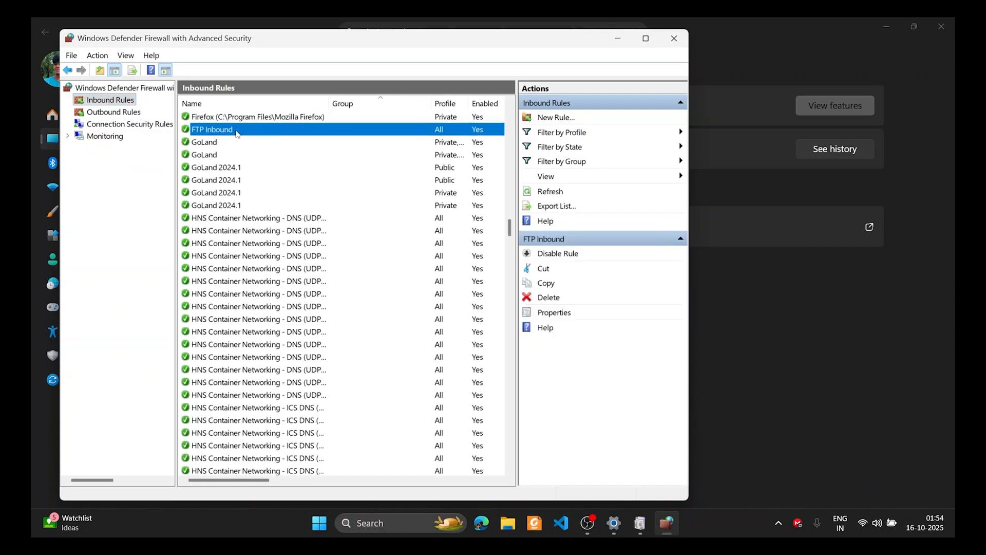
right_click(388, 130)
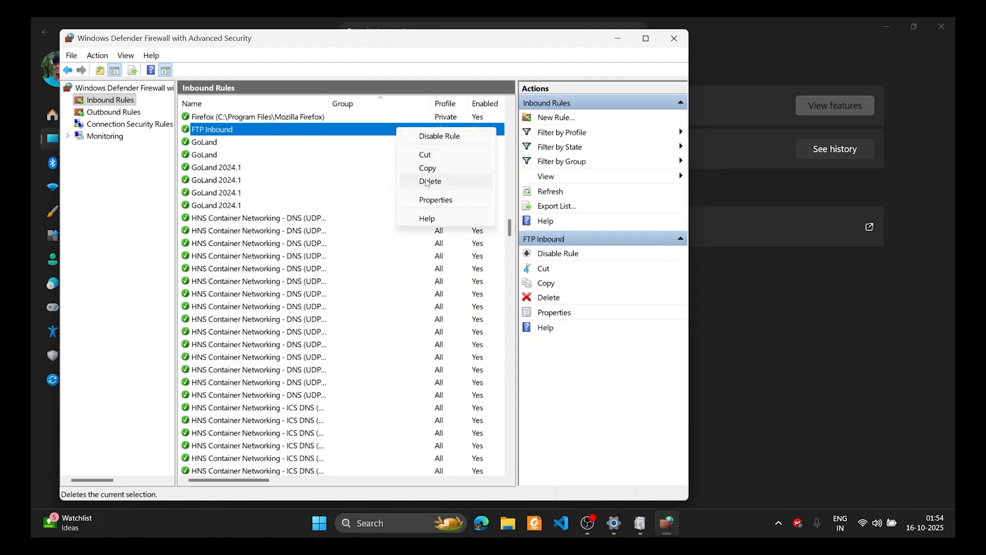
click(425, 181)
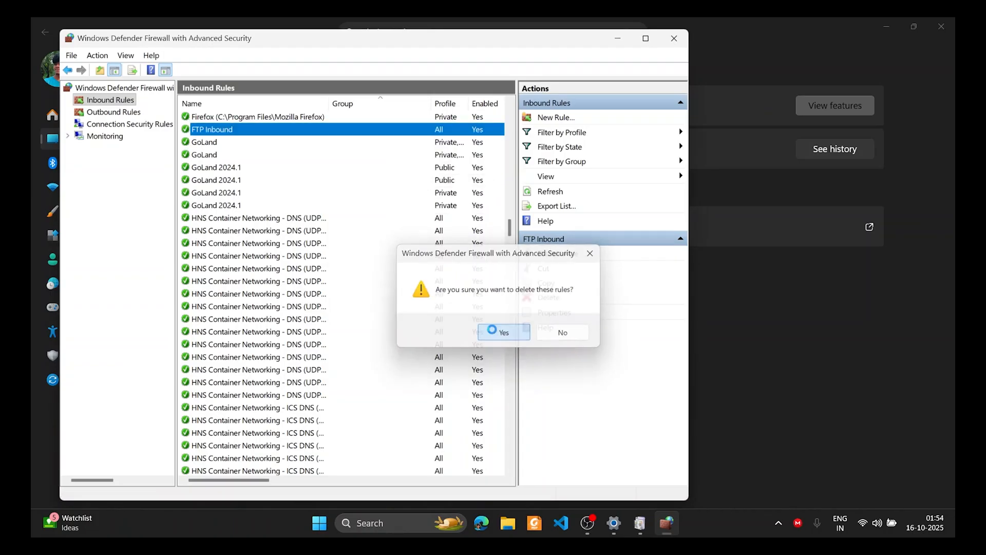
click(499, 331)
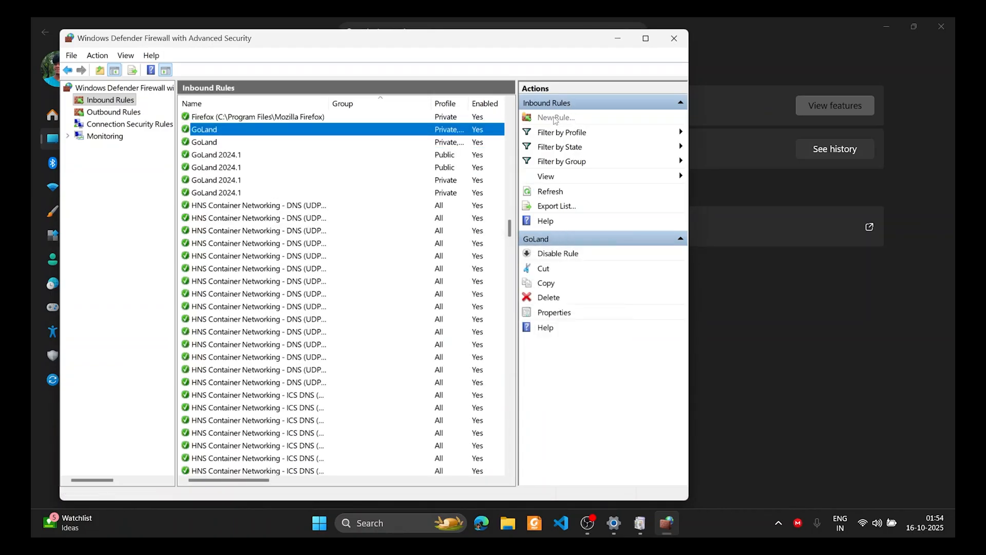
Create a port 21 inbound rule 'FTP Inbound Rule' allowing all connections on Domain, Private and Public
double_click(456, 132)
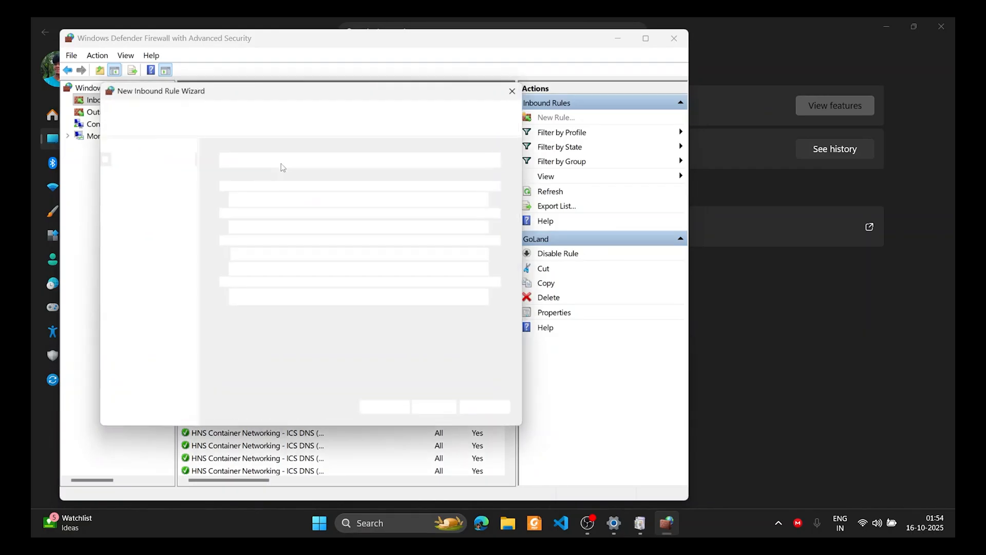
click(241, 214)
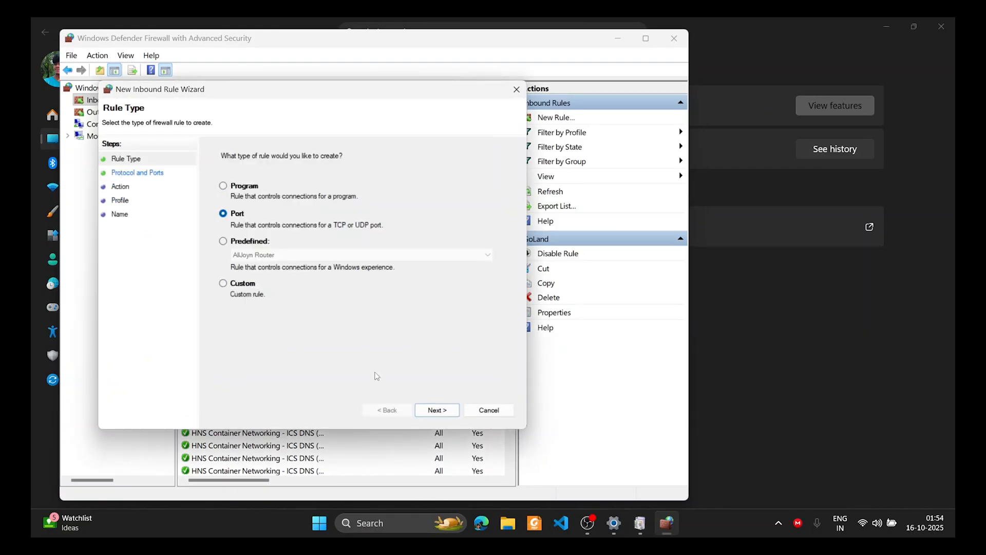
click(433, 408)
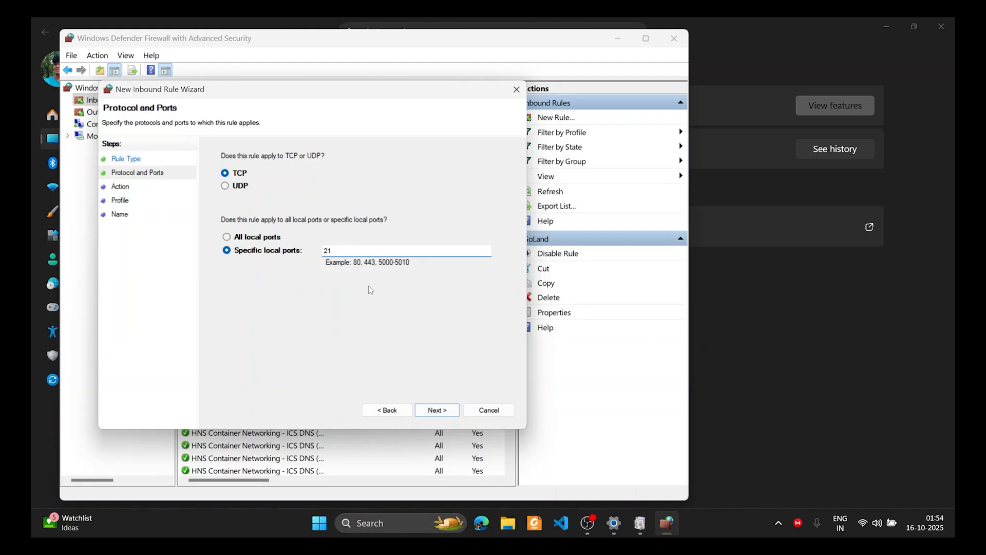
click(452, 409)
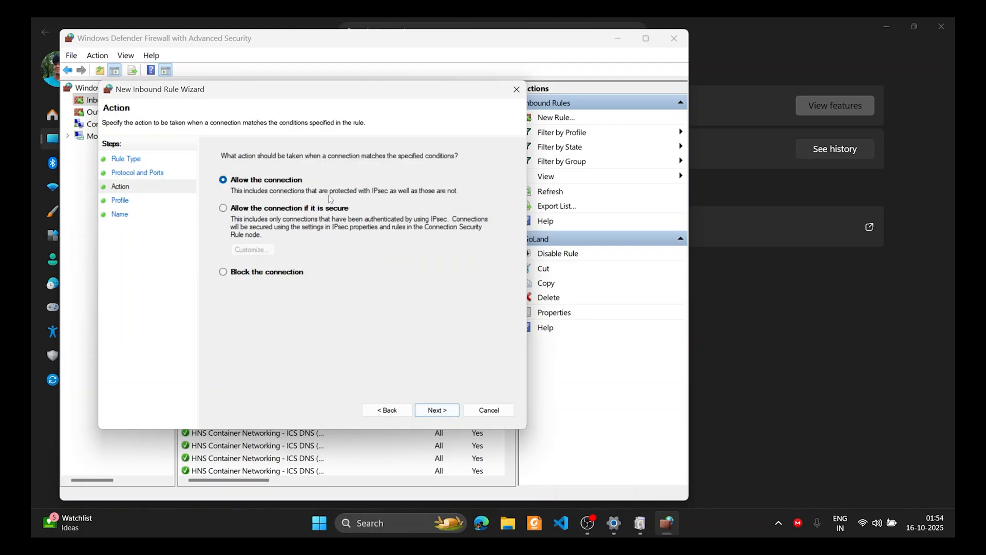
click(308, 209)
click(286, 181)
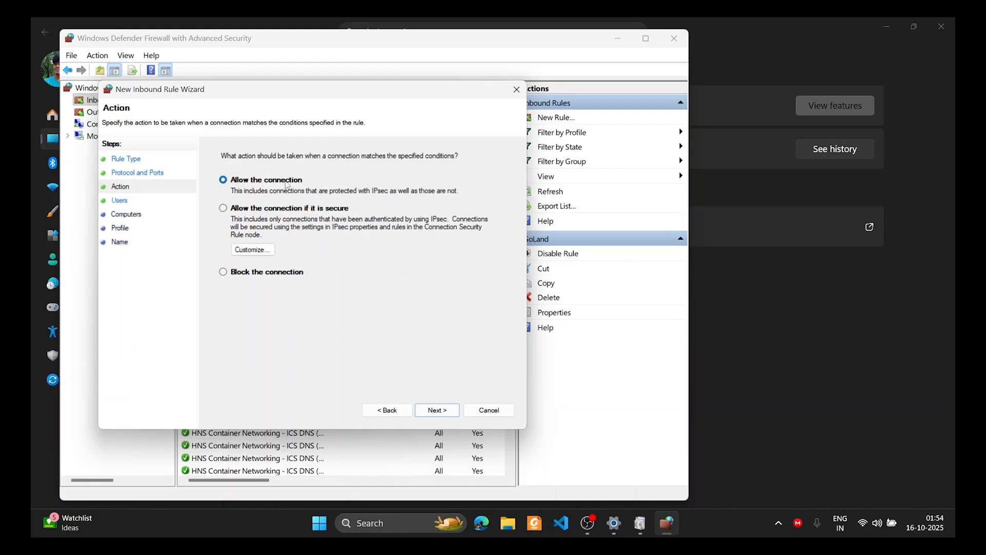
click(435, 409)
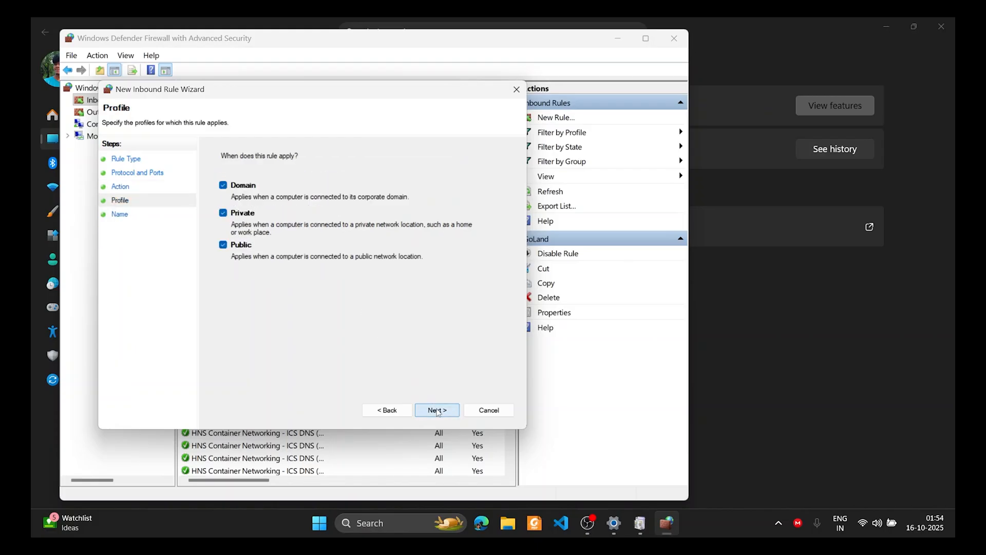
click(438, 411)
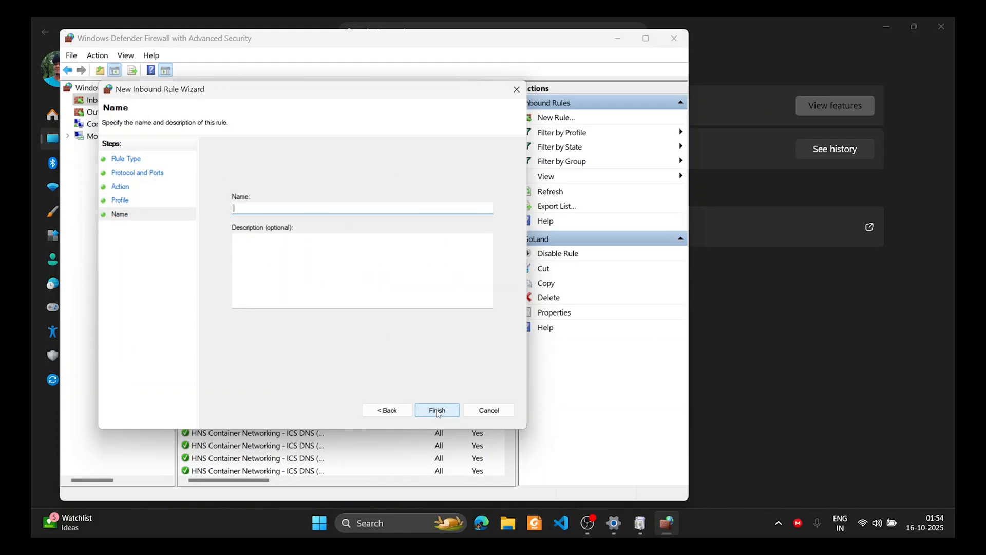
text(FTP Inbound Rule)
click(437, 410)
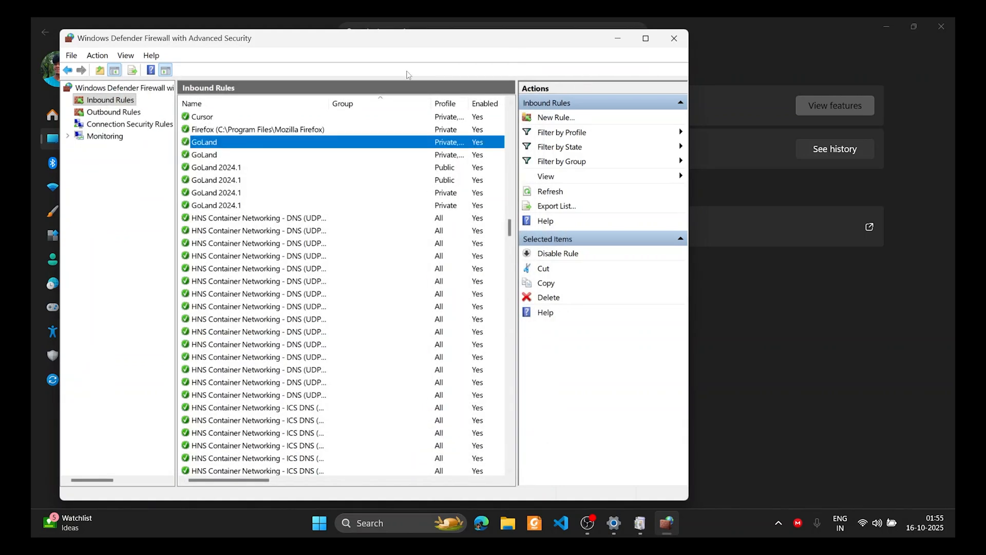
Close the firewall console and Windows Features, then reopen the console to inspect FTP Inbound Rule
scroll(313, 158, up, 2)
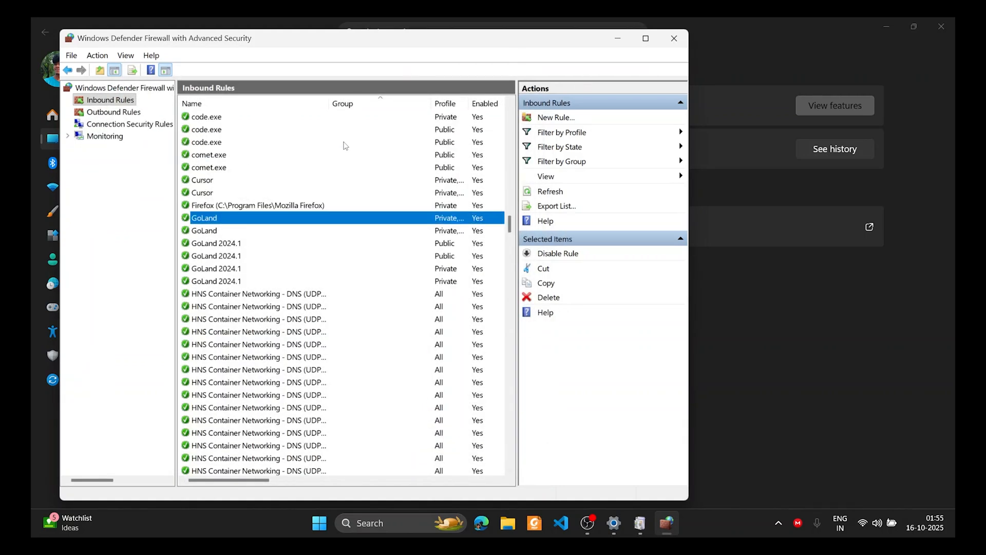
click(681, 44)
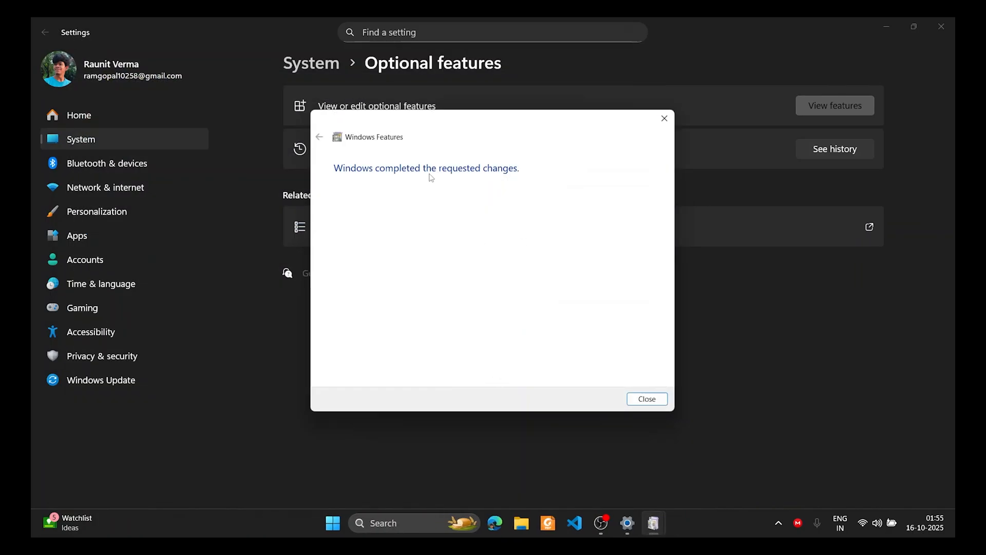
click(649, 399)
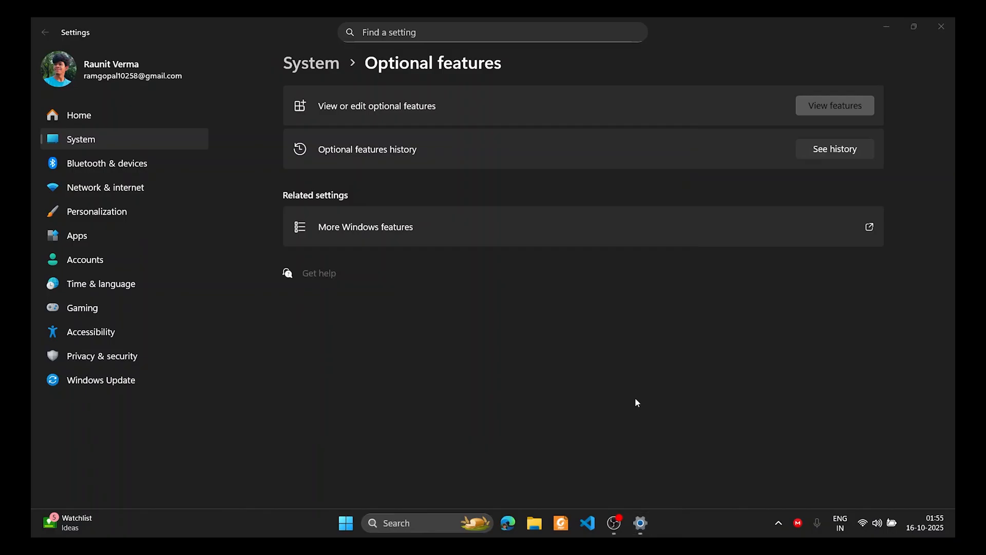
key(super)
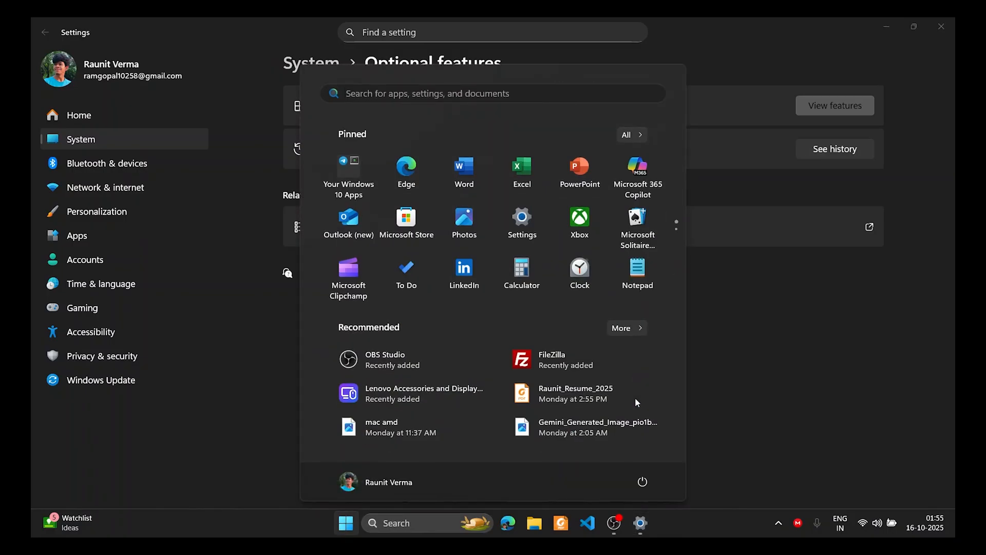
text(defe)
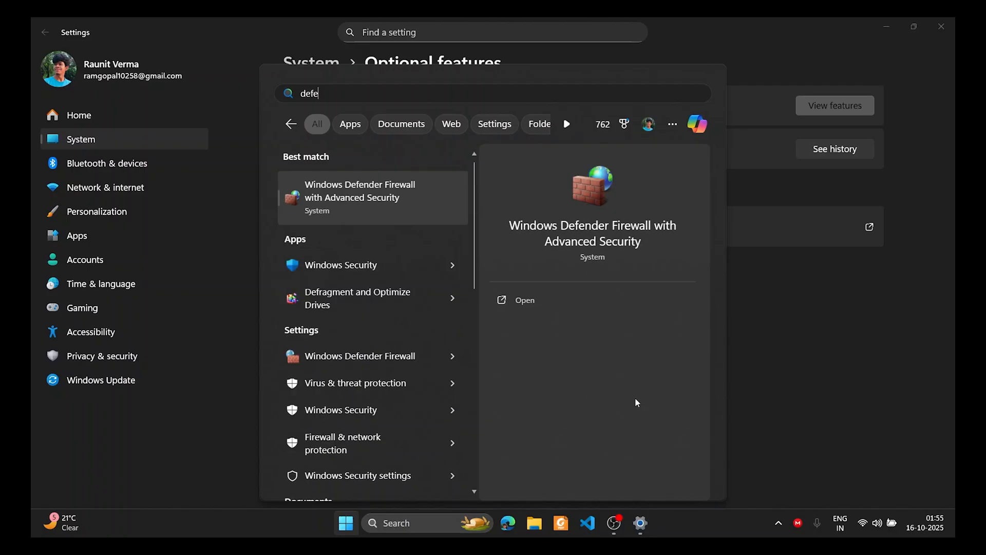
key(Return)
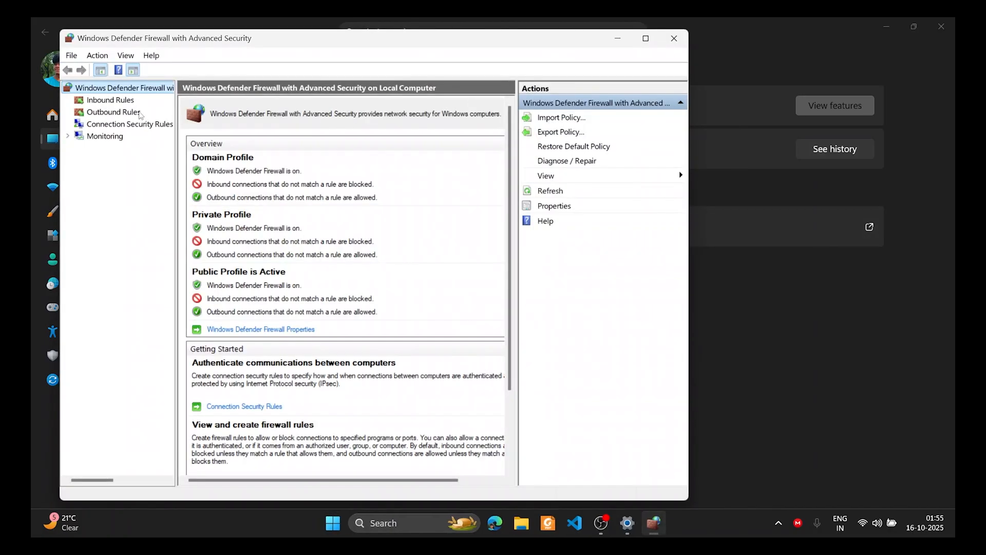
click(127, 101)
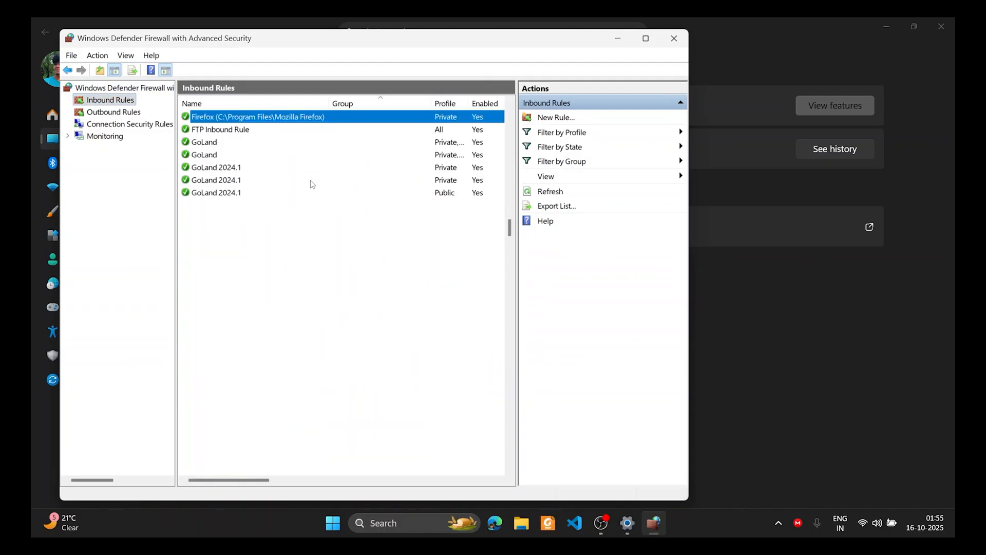
click(291, 131)
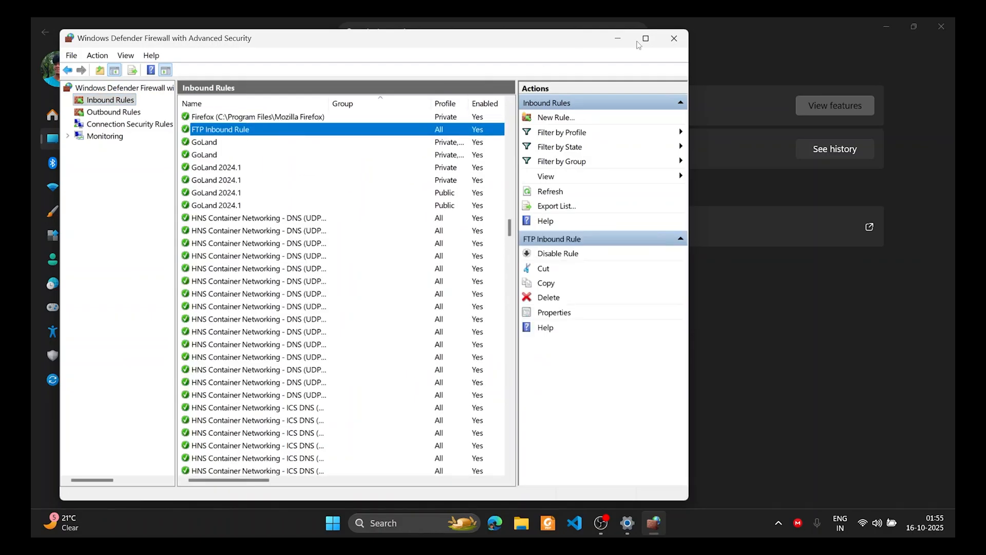
click(674, 38)
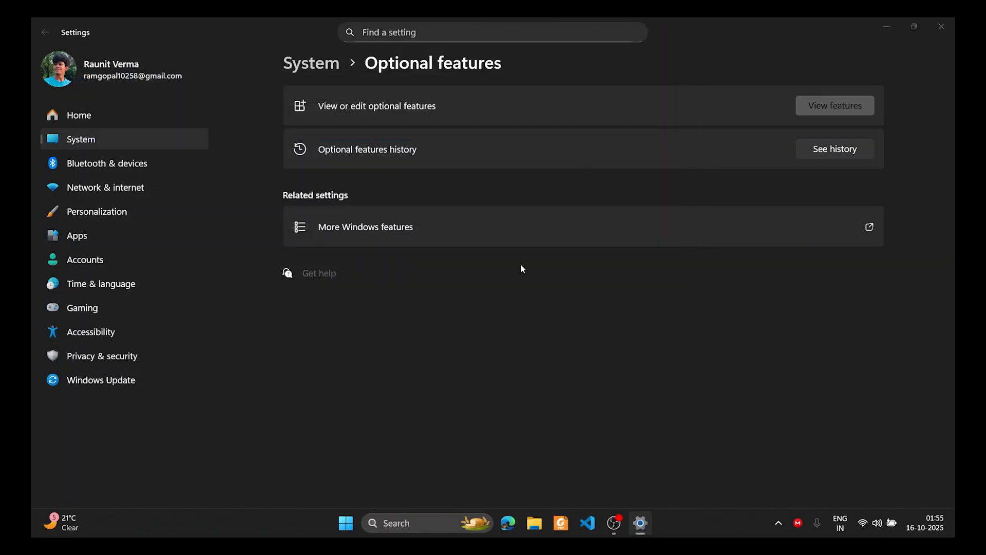
Check FTP Server and FTP Inbound Rule in the firewall's allowed apps list, then close it
key(super)
text(allow)
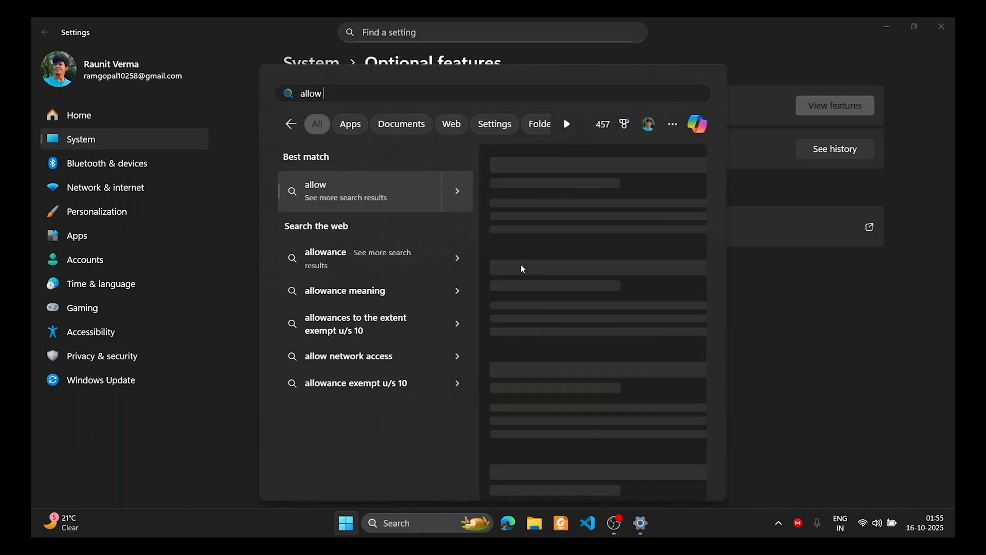
text( an)
key(Return)
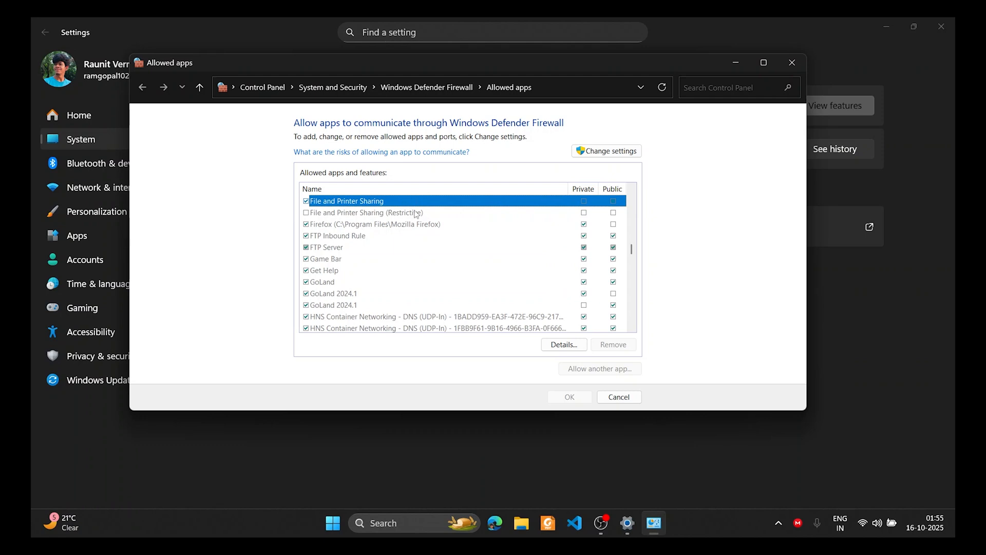
click(353, 247)
click(358, 259)
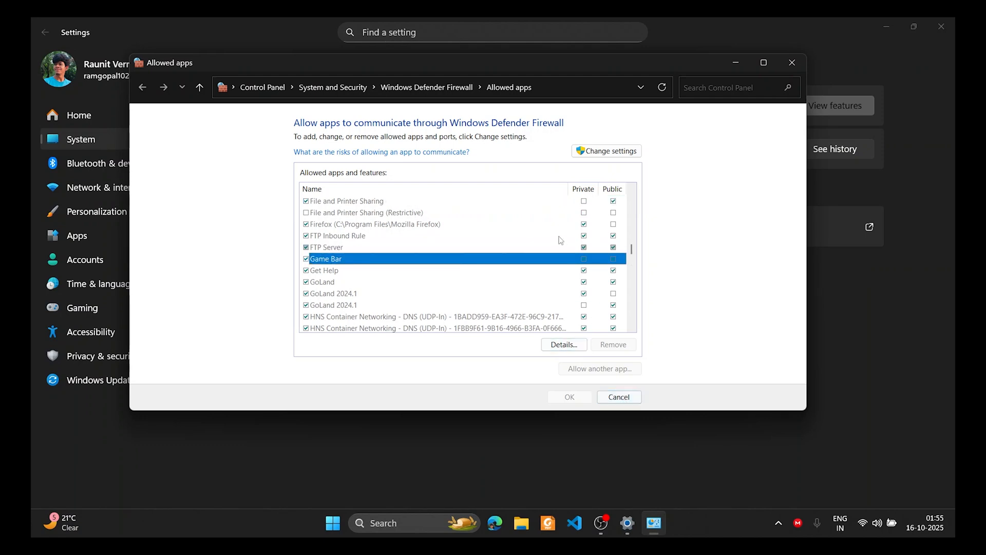
click(451, 238)
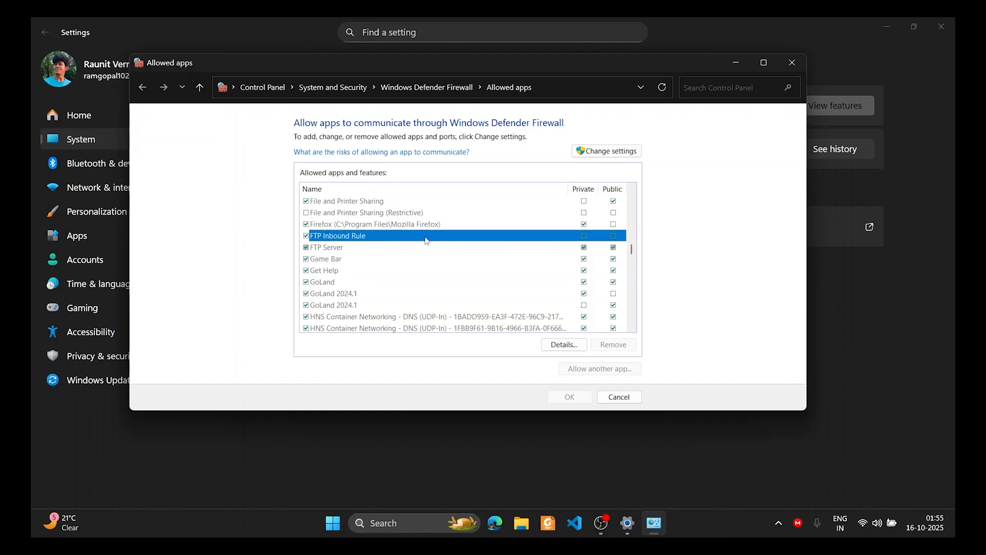
click(393, 247)
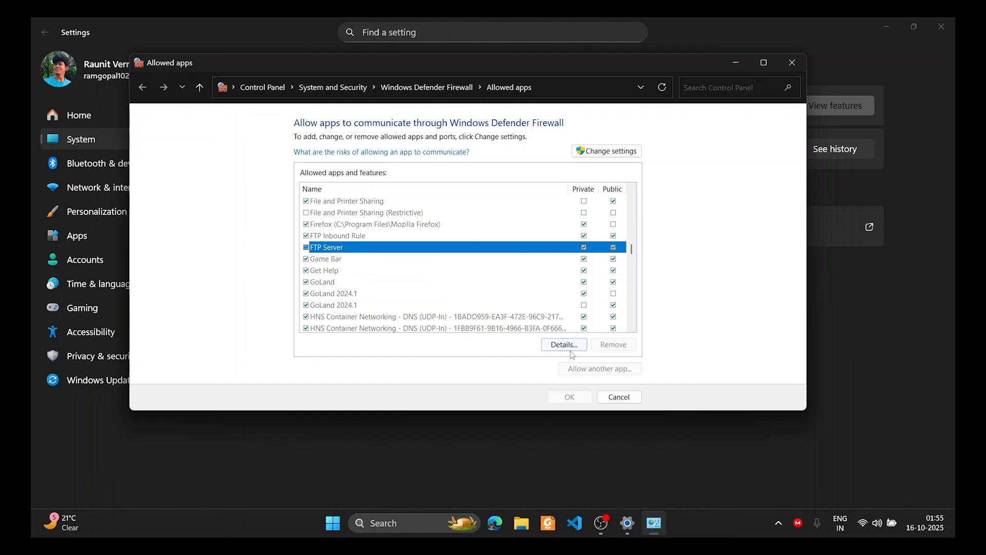
click(612, 396)
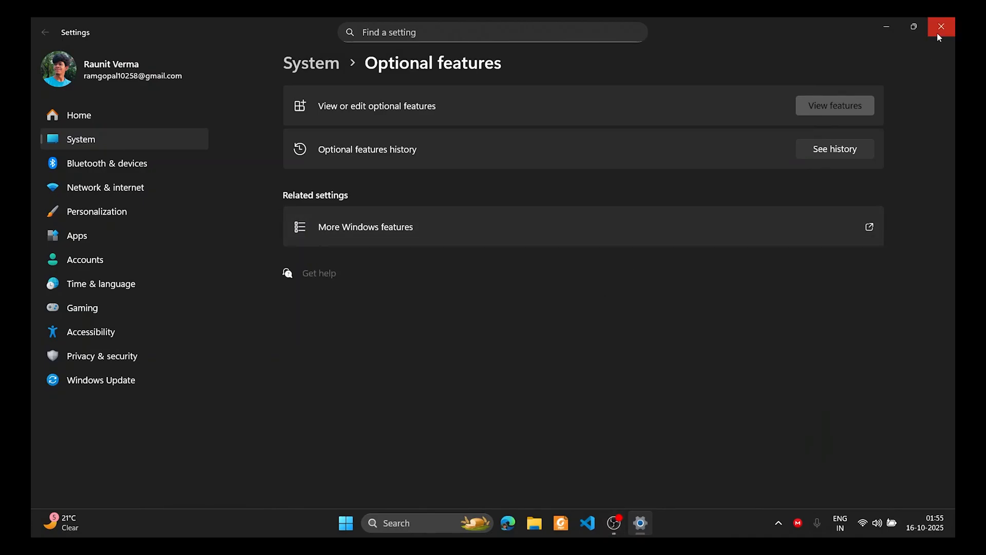
Launch IIS Manager, expand the server's Sites, and remove the Default Web Site
key(super)
text(IIS)
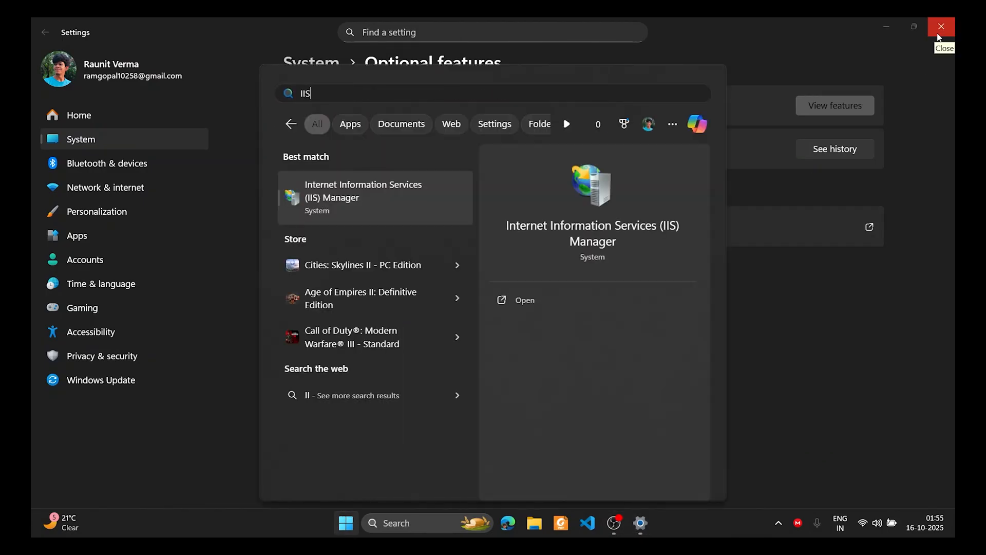
key(Return)
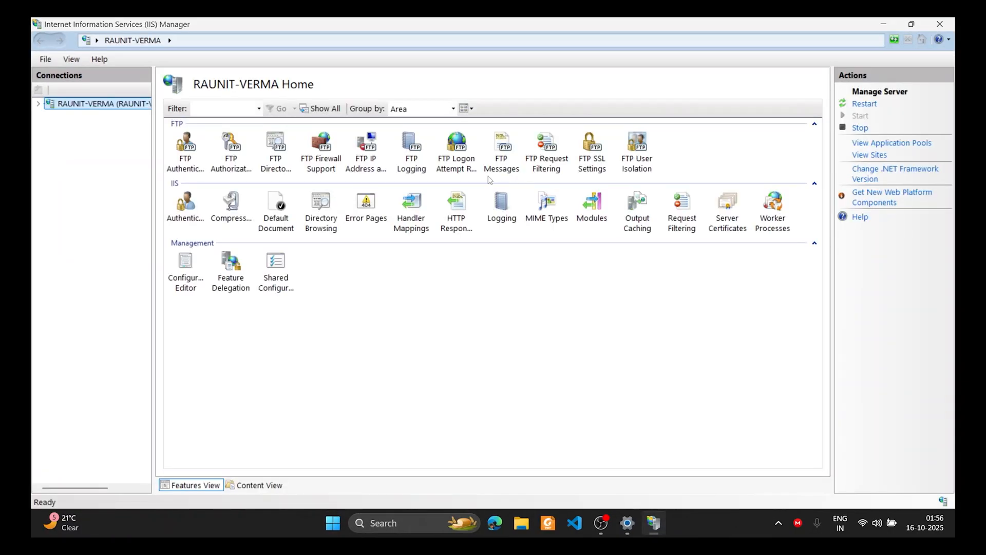
click(38, 104)
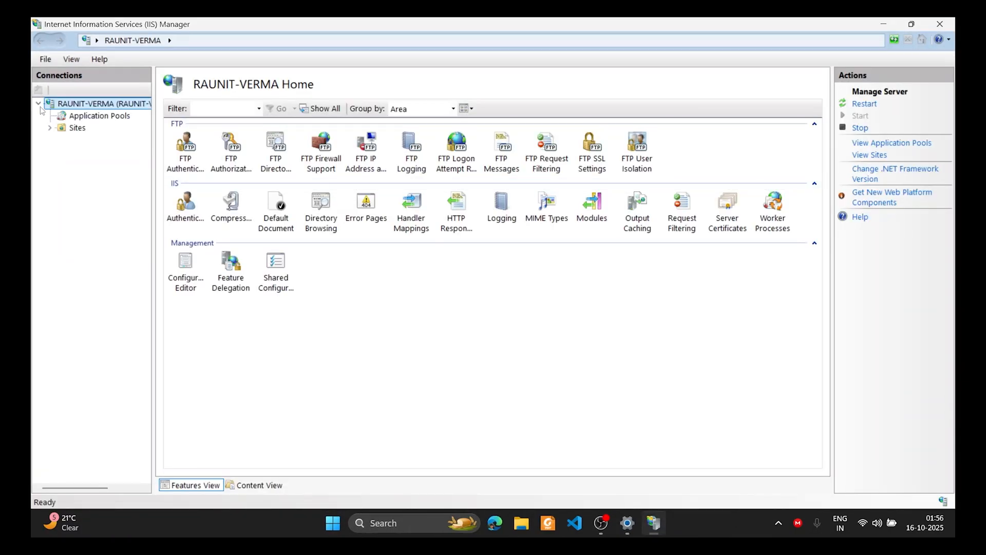
click(50, 128)
click(78, 140)
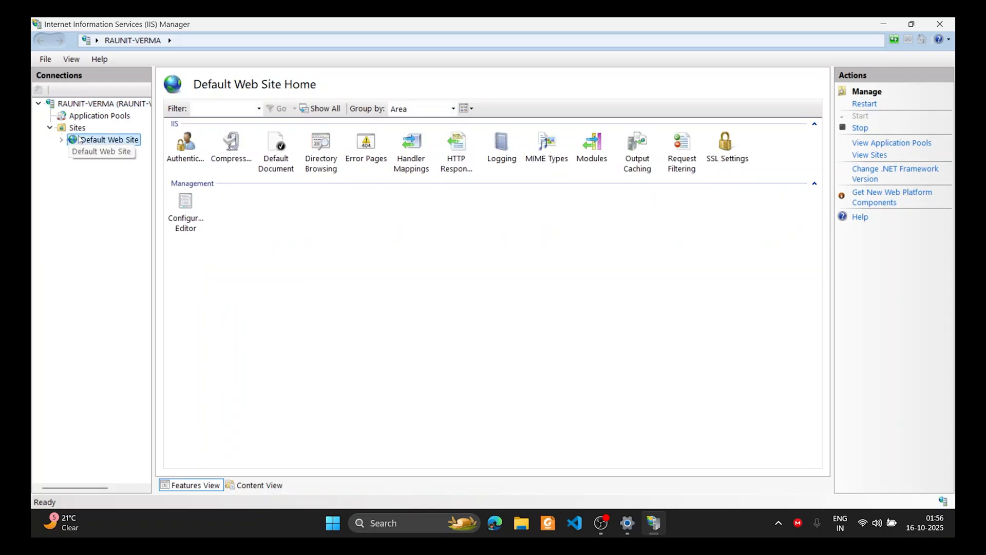
right_click(78, 137)
click(132, 251)
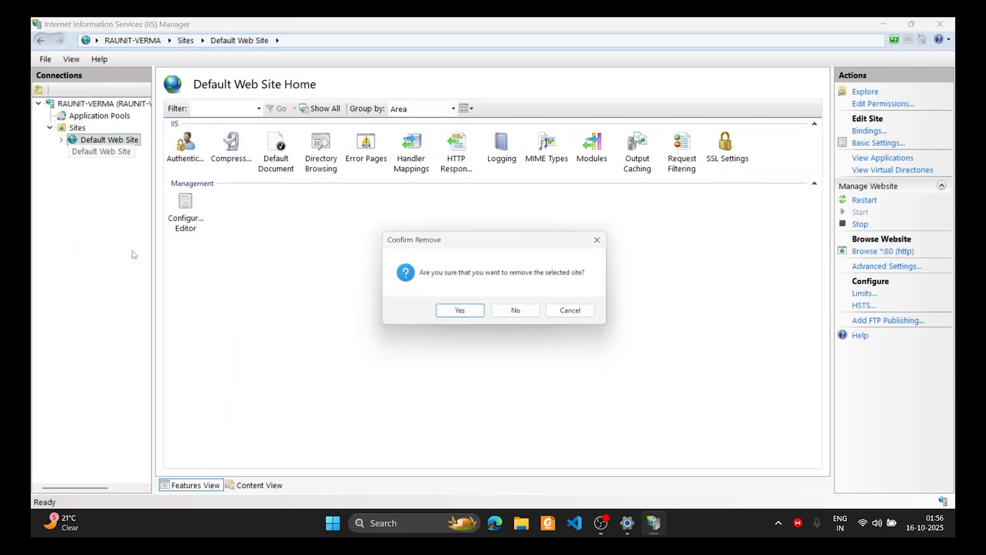
click(476, 314)
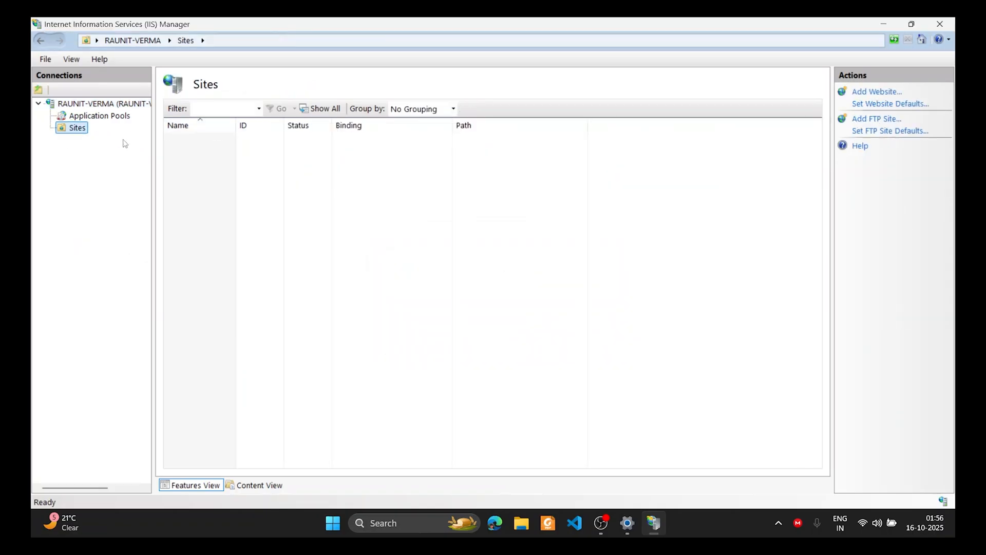
right_click(86, 133)
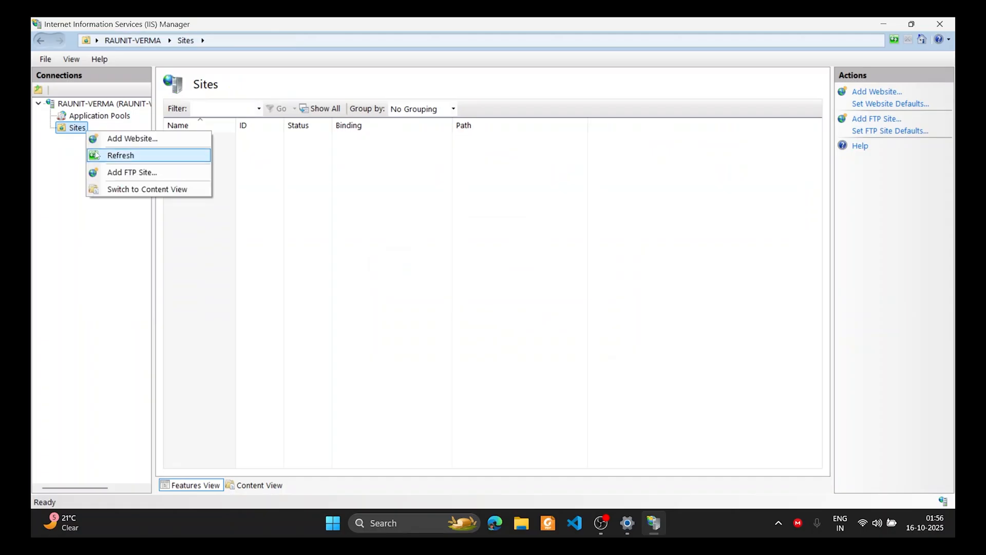
Start a new FTP site named Subscribe with content folder D:\First Semester
click(123, 175)
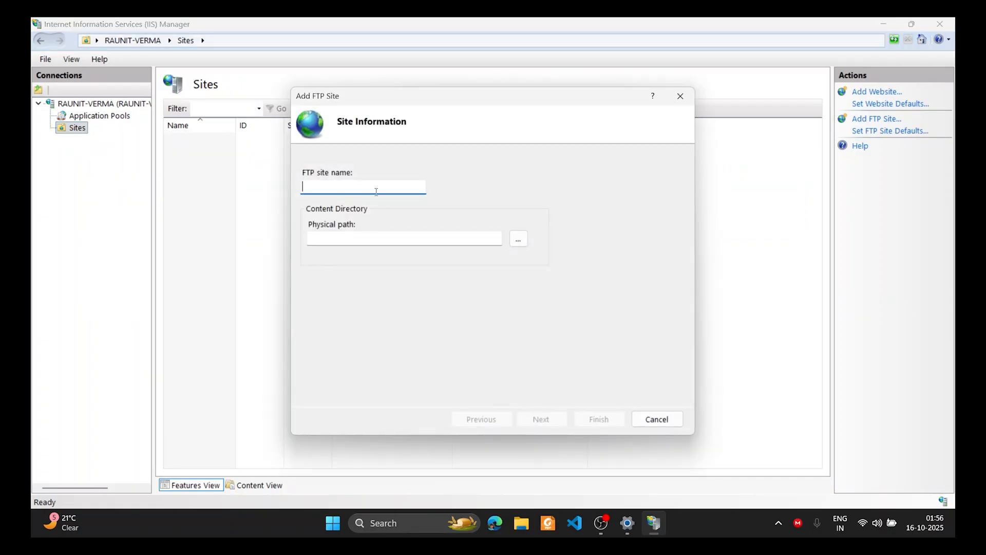
text(Subscribe)
click(519, 239)
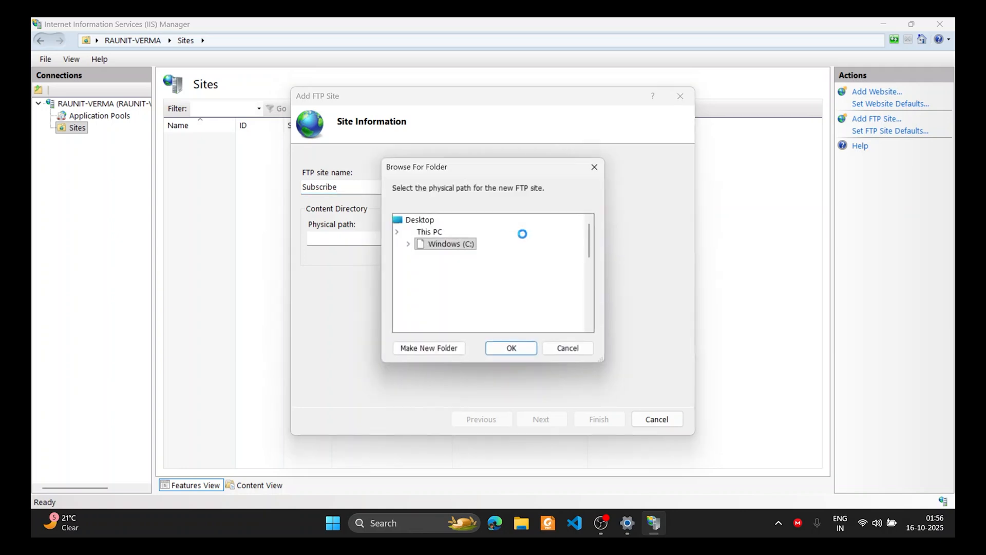
scroll(463, 273, down, 1)
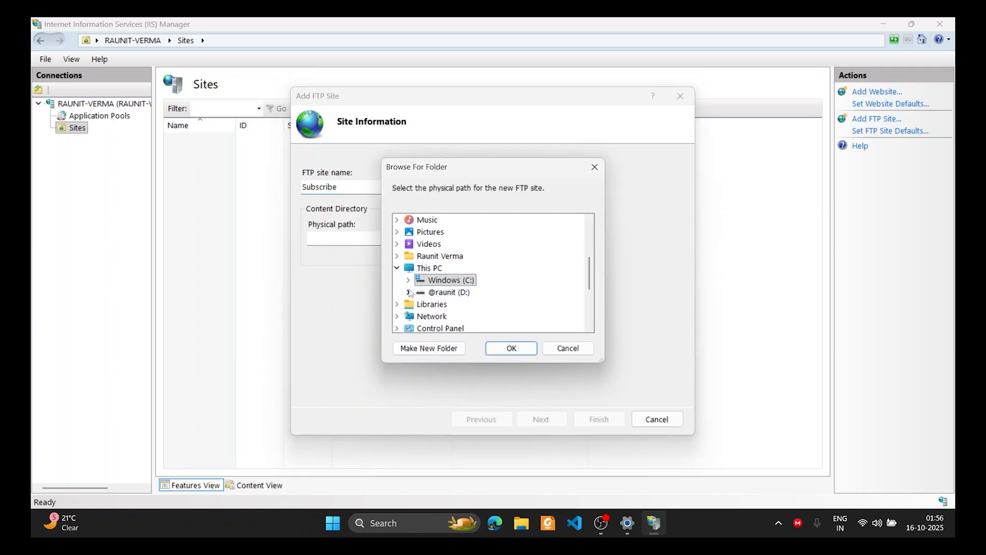
click(409, 292)
click(453, 292)
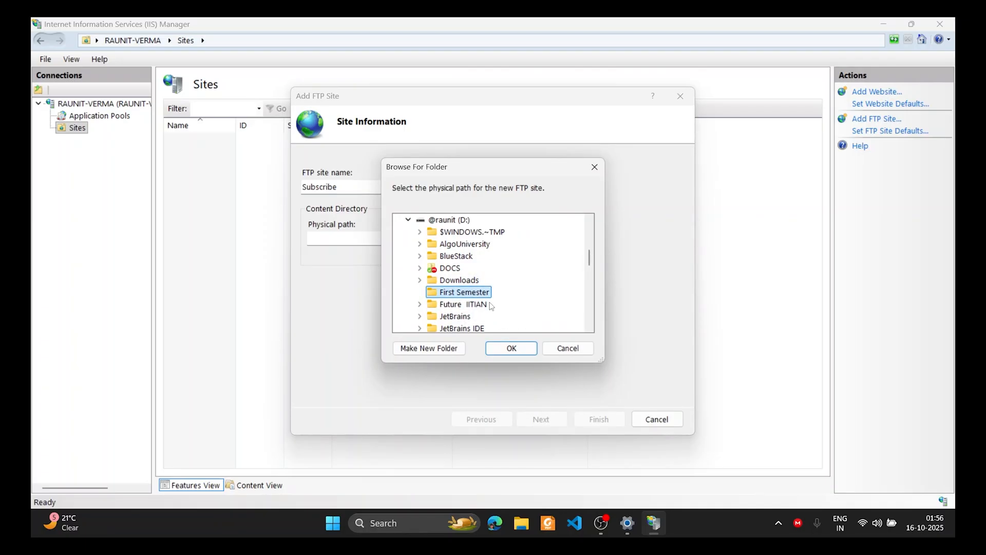
click(503, 348)
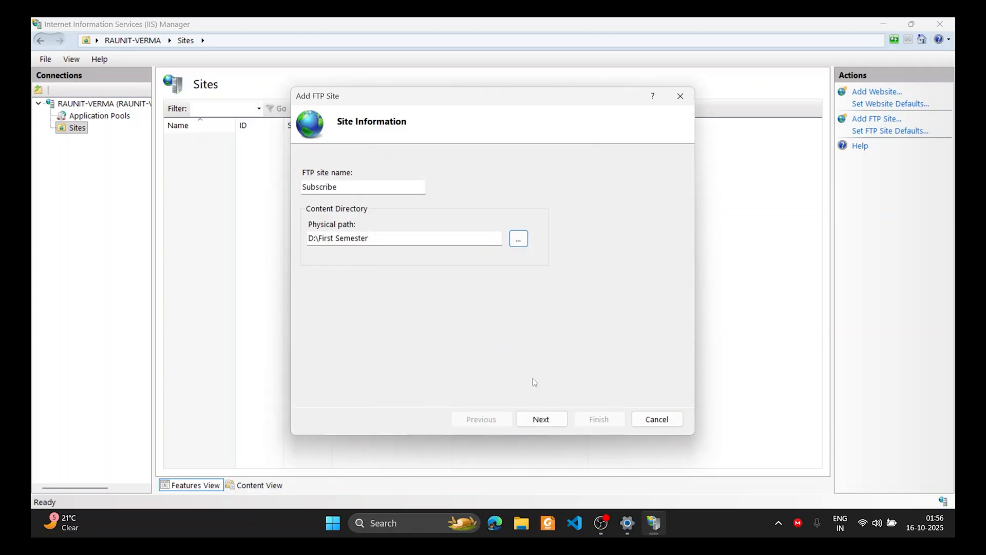
click(552, 422)
Bind the site to 192.168.1.9 on port 21 with No SSL
click(455, 202)
click(407, 226)
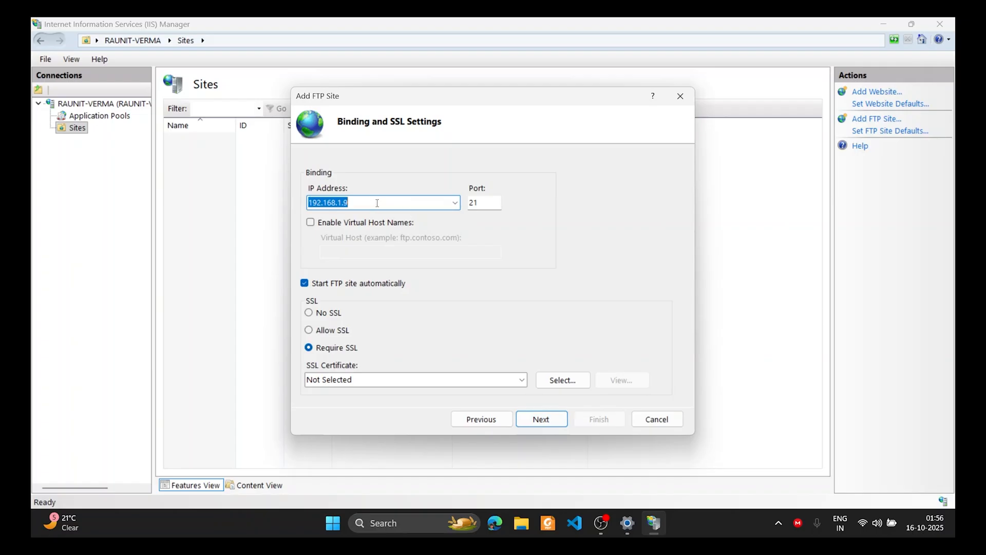
click(487, 201)
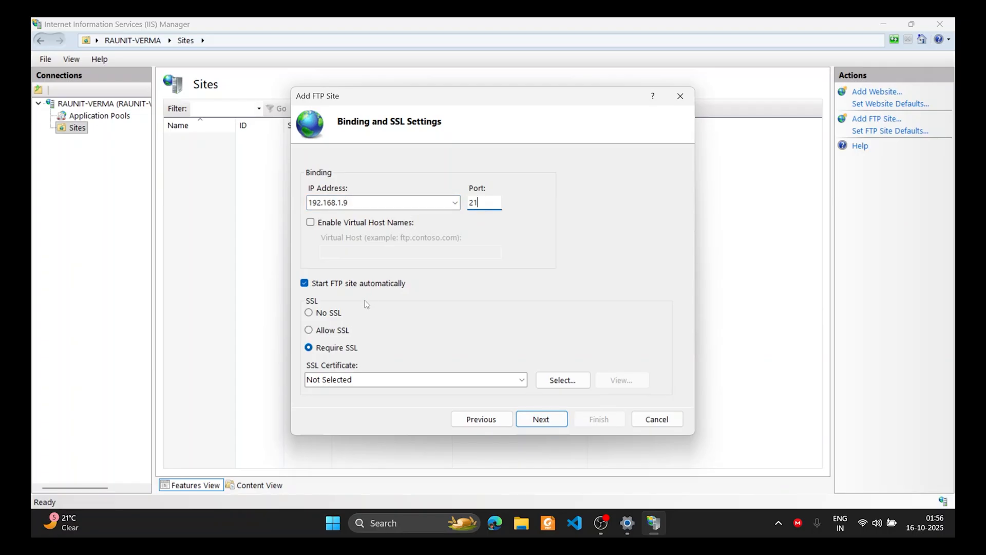
click(322, 313)
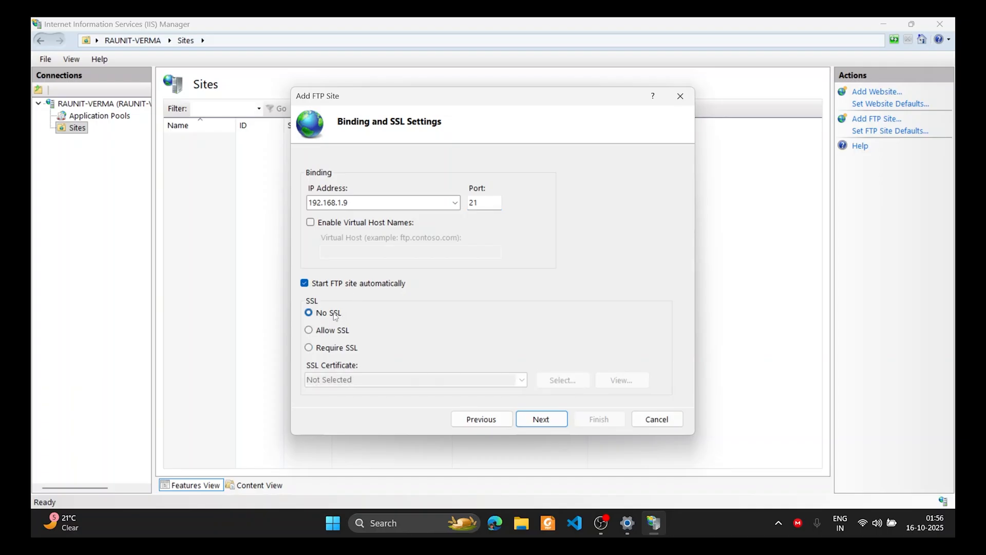
click(546, 419)
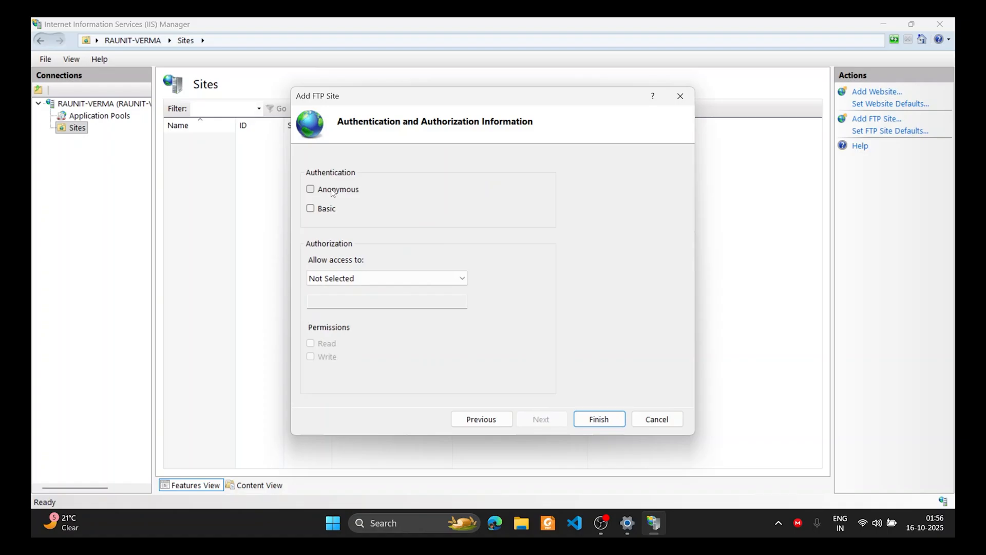
Enable Basic authentication, give All users Read and Write permission, and finish the site
click(326, 209)
click(344, 277)
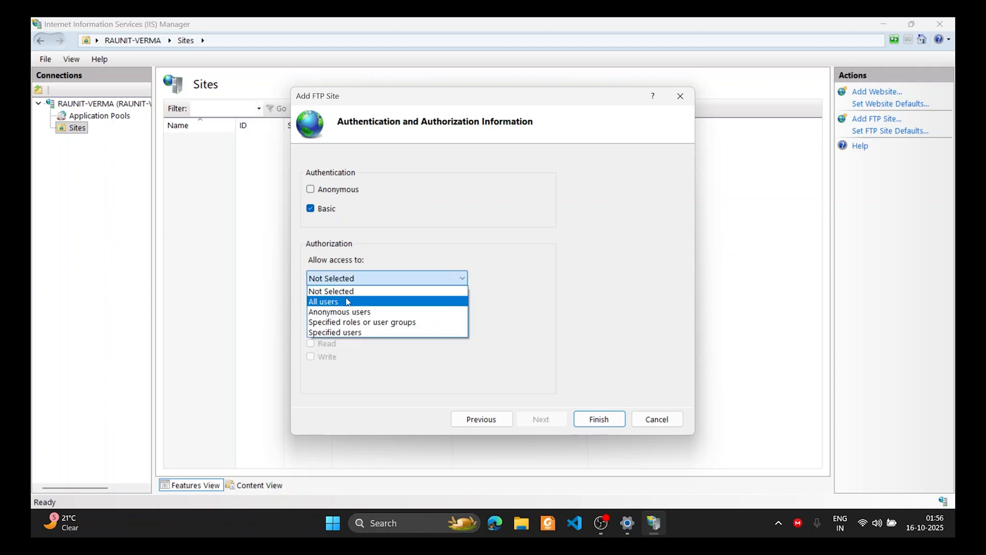
click(347, 302)
click(316, 345)
click(326, 358)
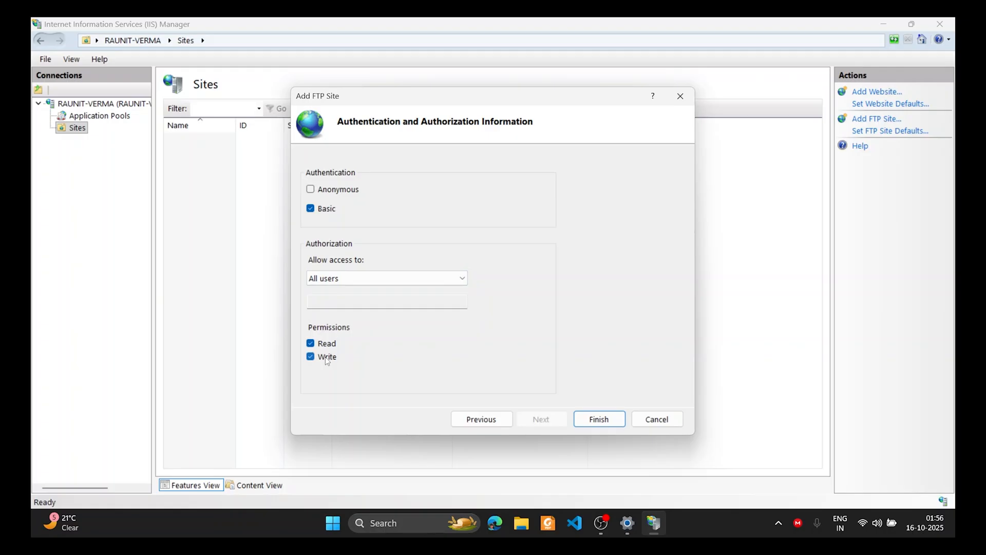
click(598, 419)
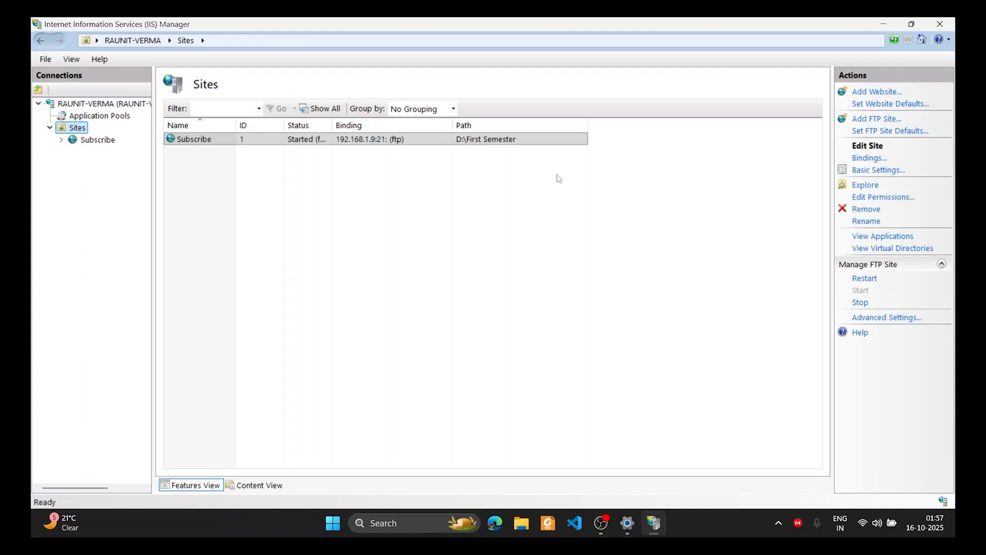
Set Subscribe's FTP Firewall Support external IP address to 192.168.1.9 and apply it
double_click(334, 139)
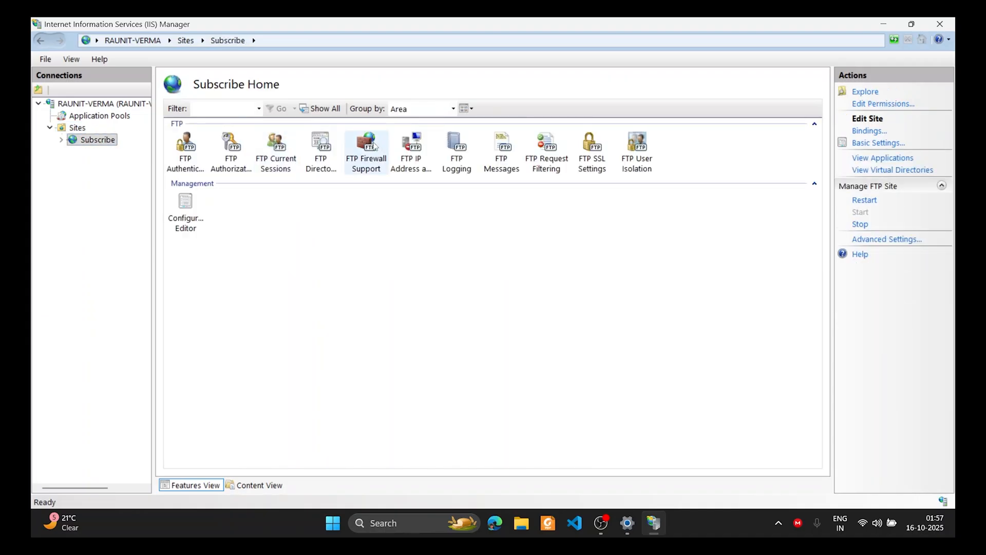
double_click(373, 145)
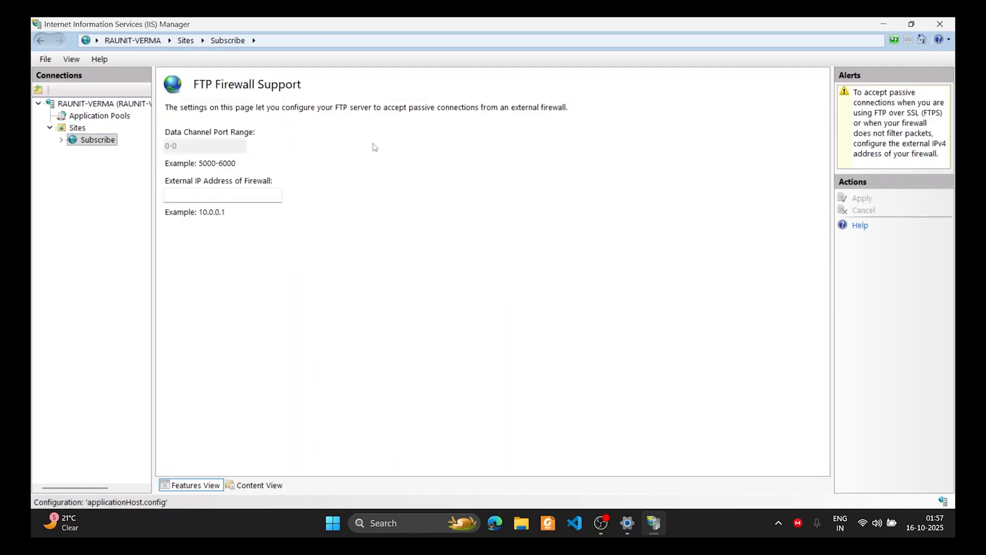
click(194, 192)
text(192.168.1.9)
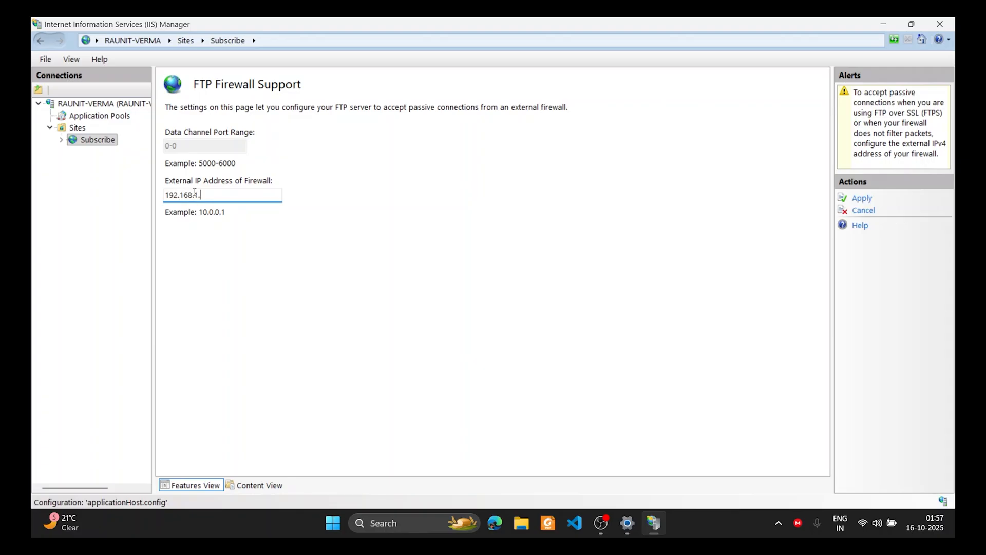
click(861, 199)
click(593, 315)
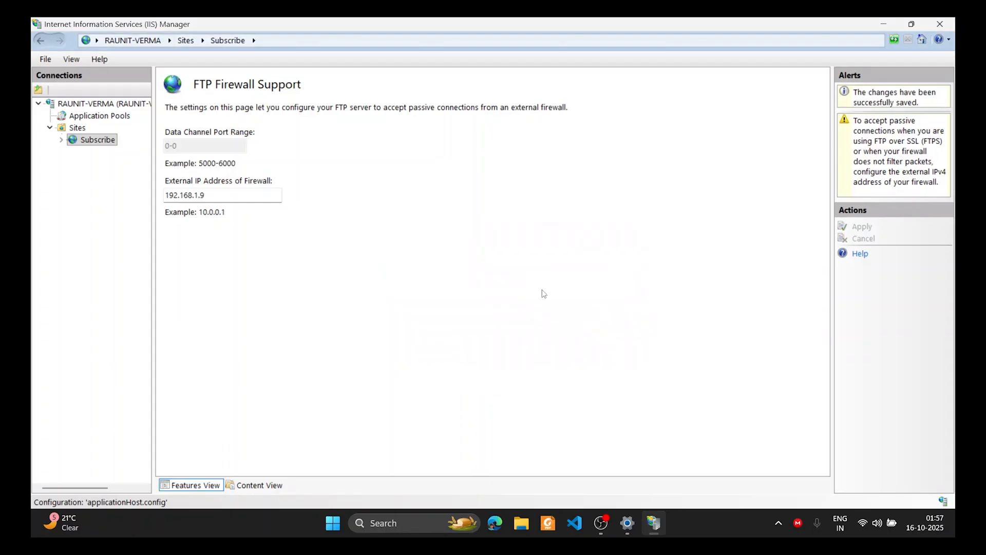
click(228, 40)
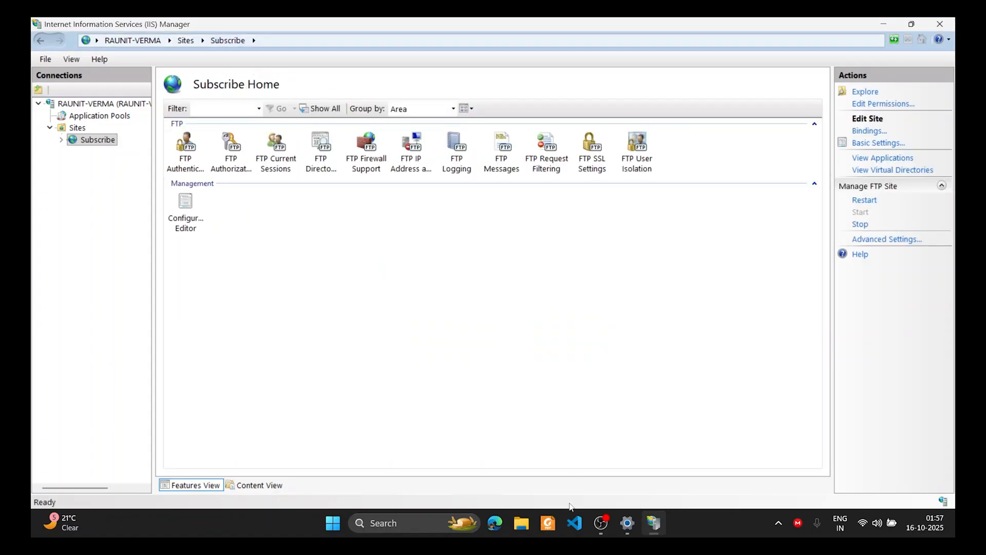
Launch Terminal and run ftp 192.168.1.9 to connect to the FTP server
key(super)
text(terminal)
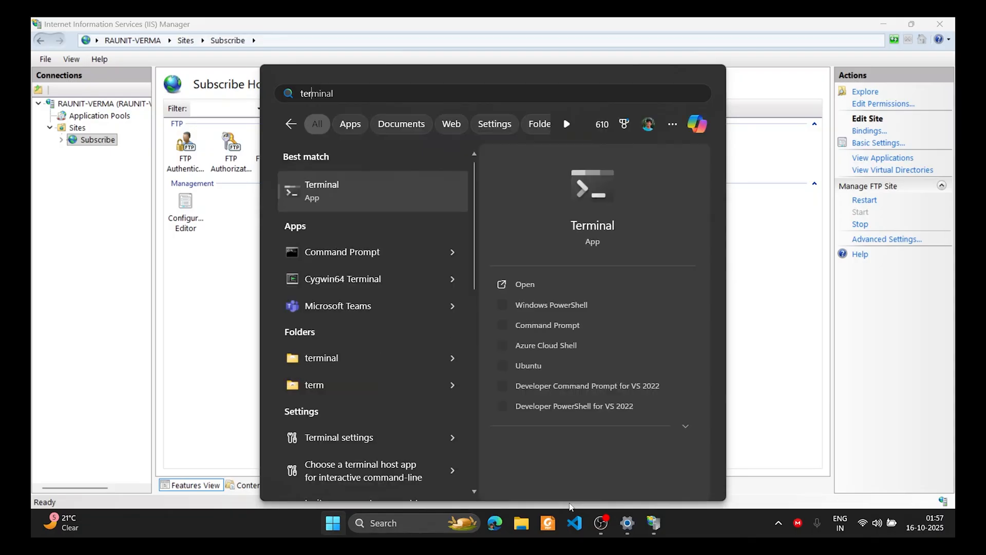
key(Return)
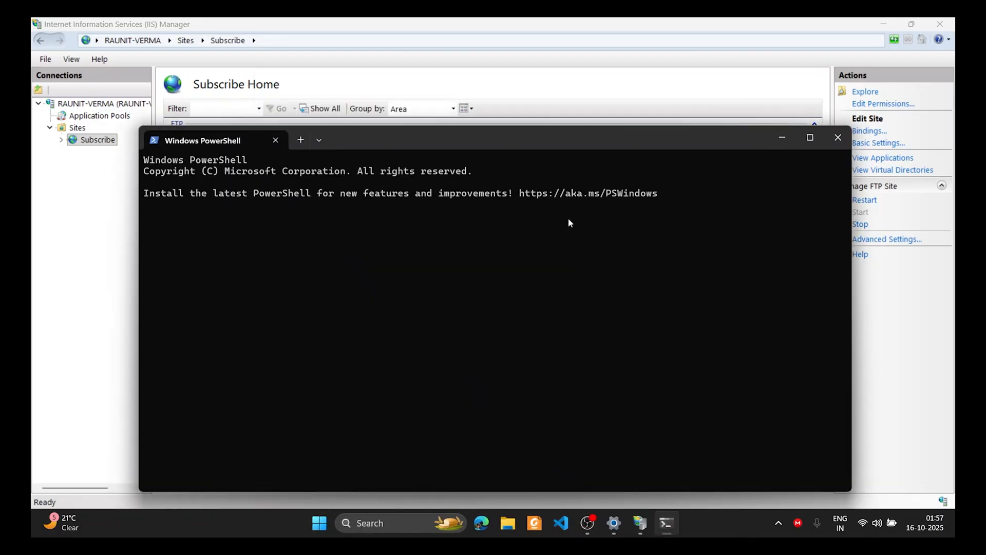
text(ftp )
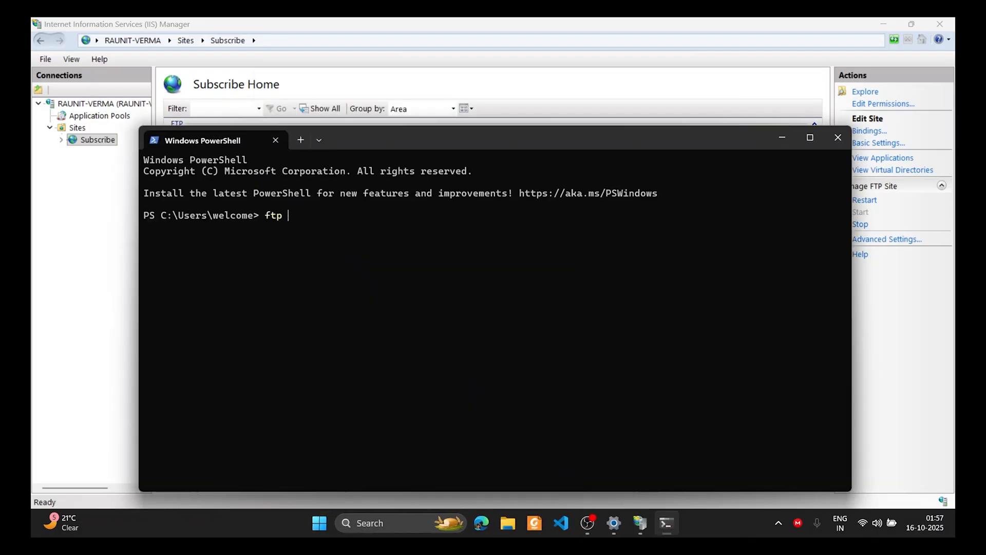
text(192.168.1.9)
key(Return)
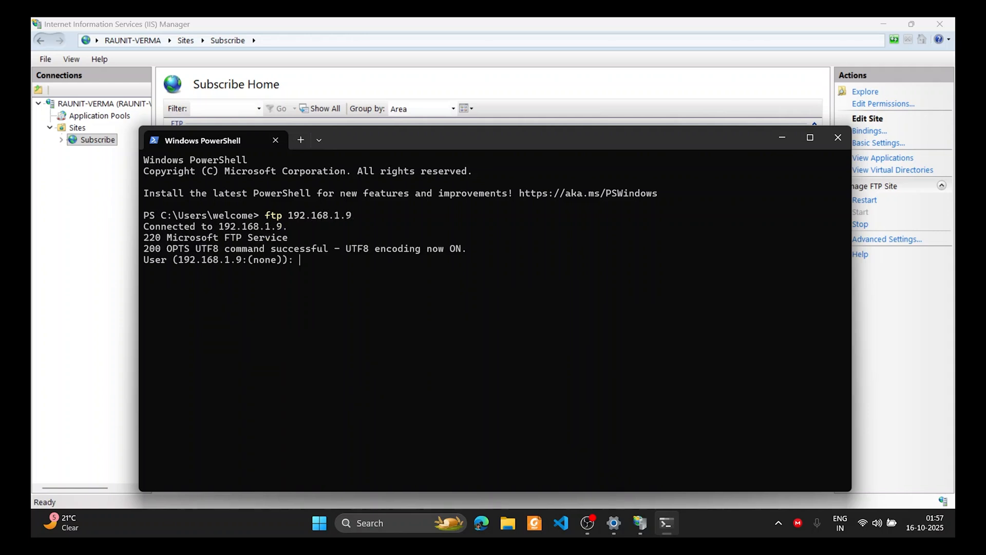
Look up the signed-in account with whoami and submit that user name at the FTP login prompt
click(300, 139)
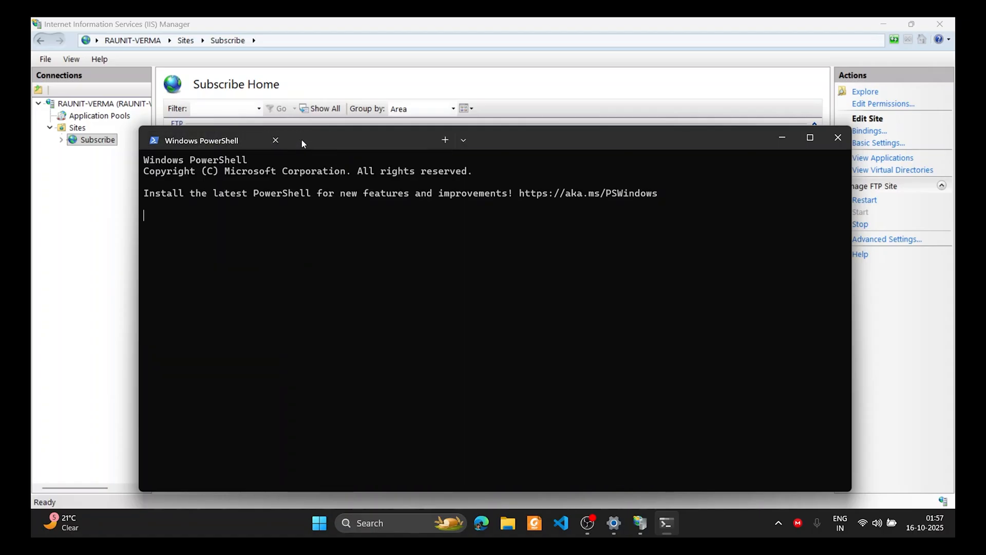
text(whoami)
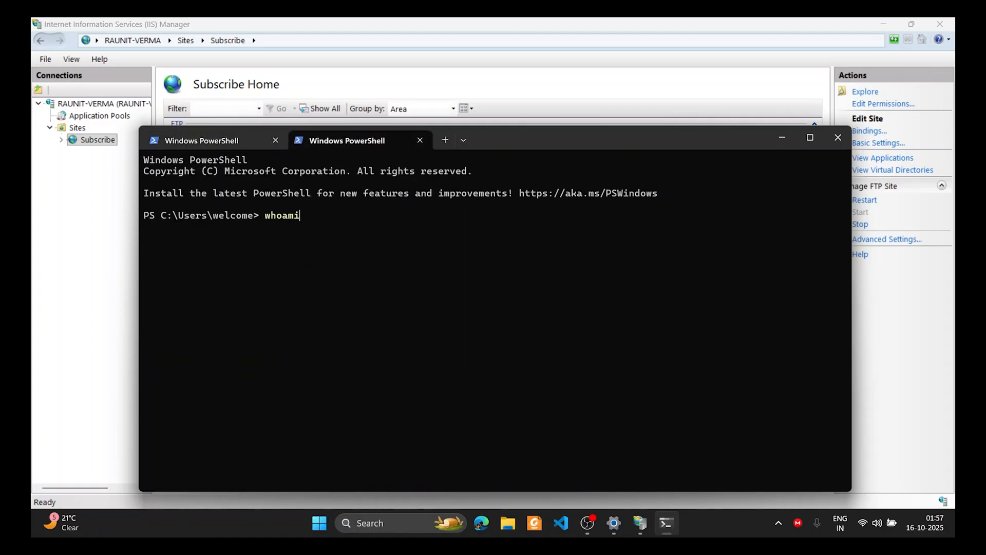
key(Return)
double_click(226, 227)
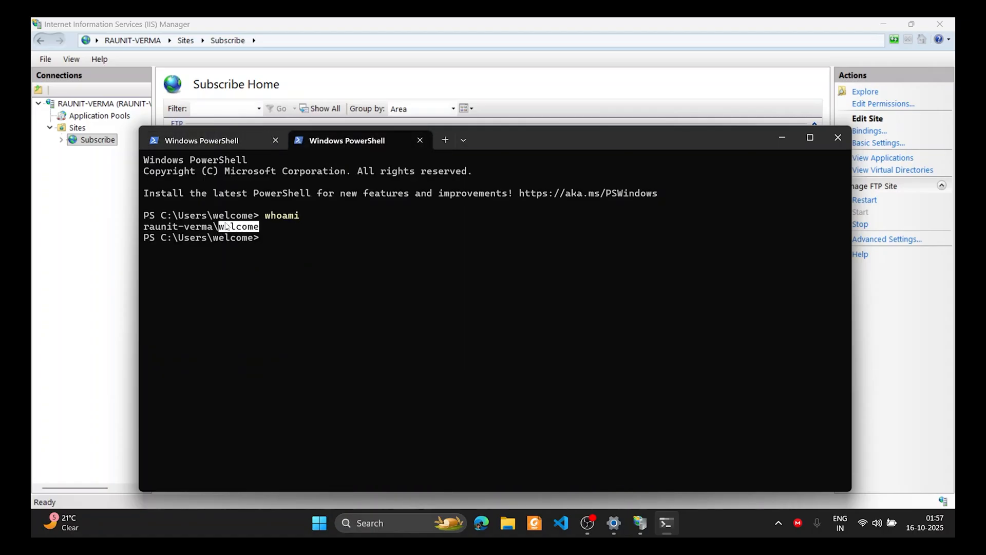
click(247, 140)
text(welcome)
key(Return)
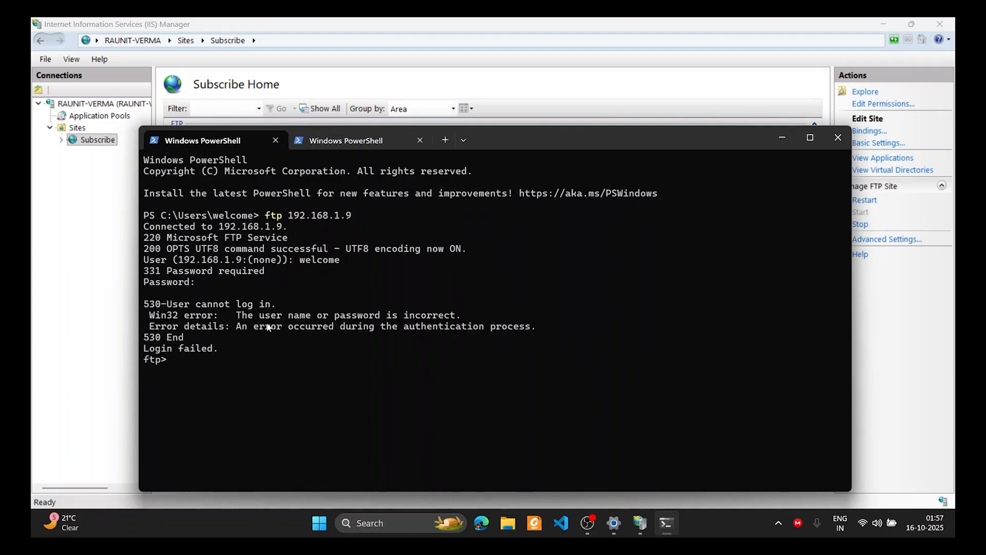
In the normal PowerShell tab, try adding local user ftpuser with net user /add; it fails with System error 5
click(316, 147)
click(317, 208)
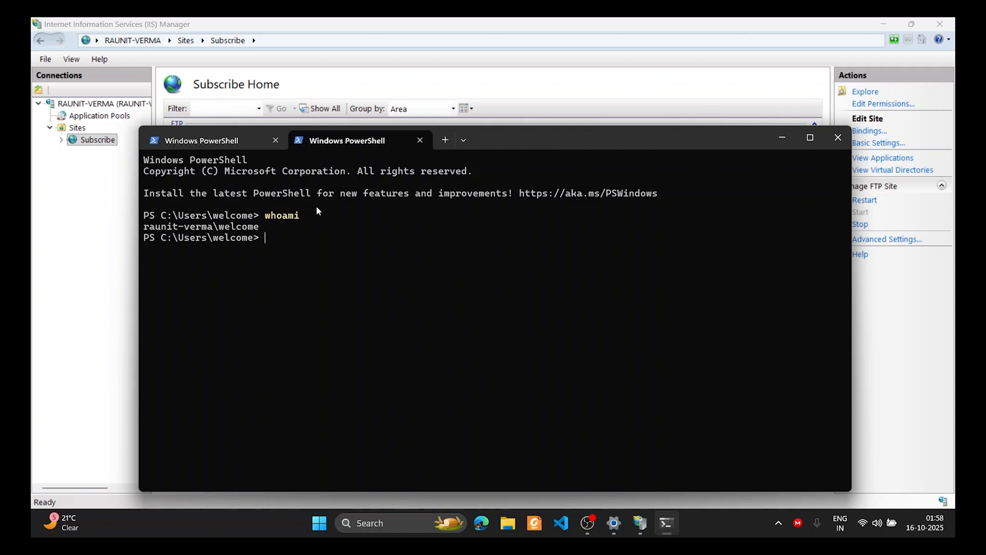
text(net user ft)
key(BackSpace)
key(BackSpace)
text(ft)
key(BackSpace)
key(BackSpace)
text(ftpuser test@123)
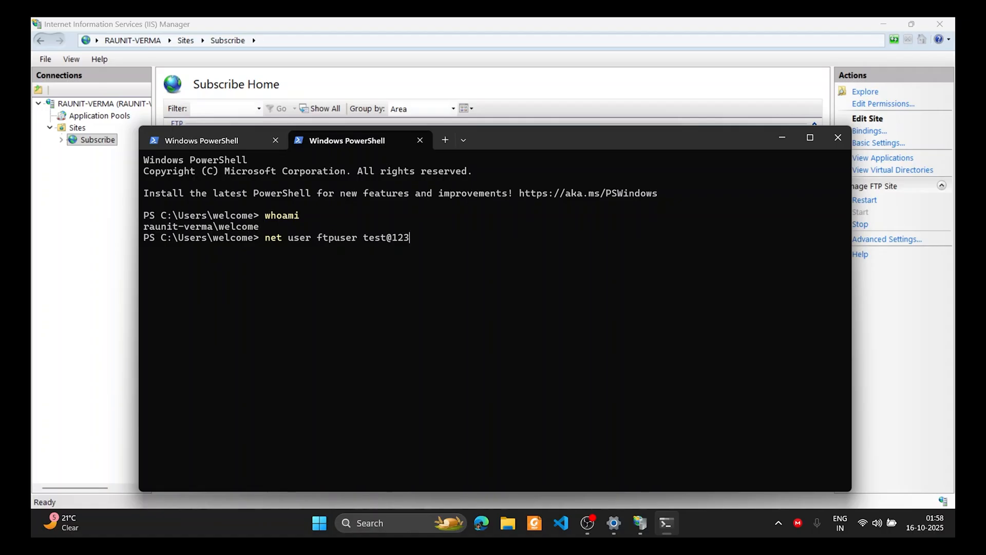
text( /add)
key(Return)
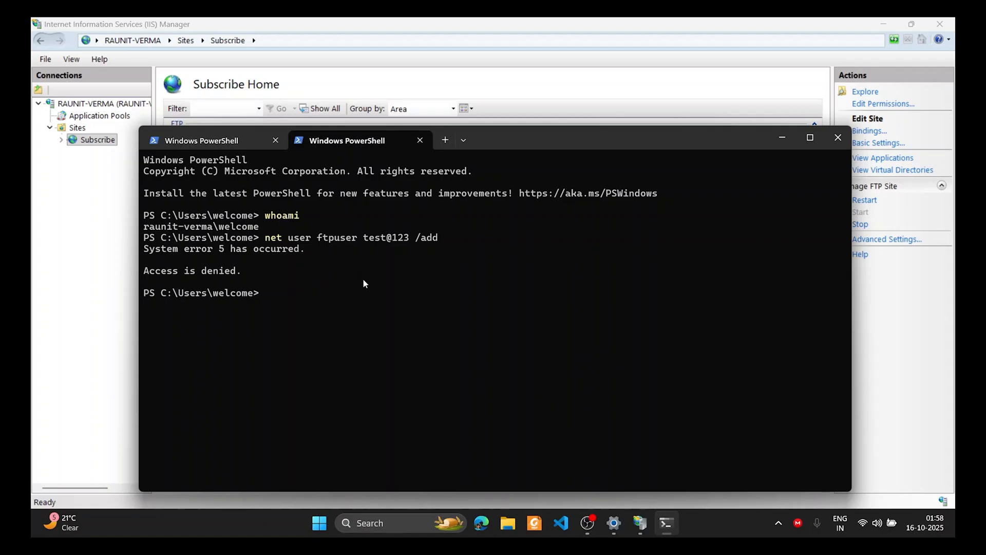
key(super)
Create the ftpuser account from an administrator Terminal, then close it and return to the FTP session tab
text(termi)
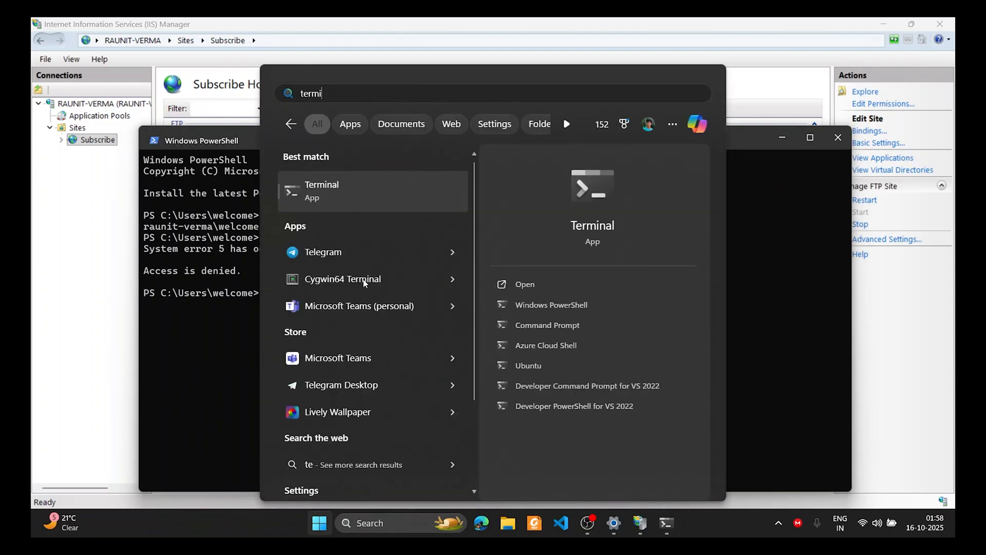
right_click(371, 193)
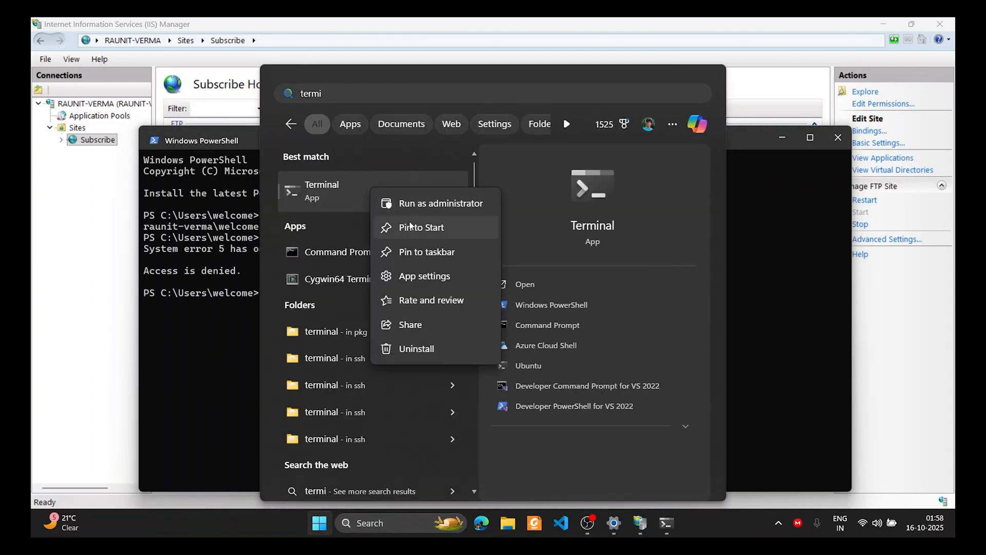
click(419, 205)
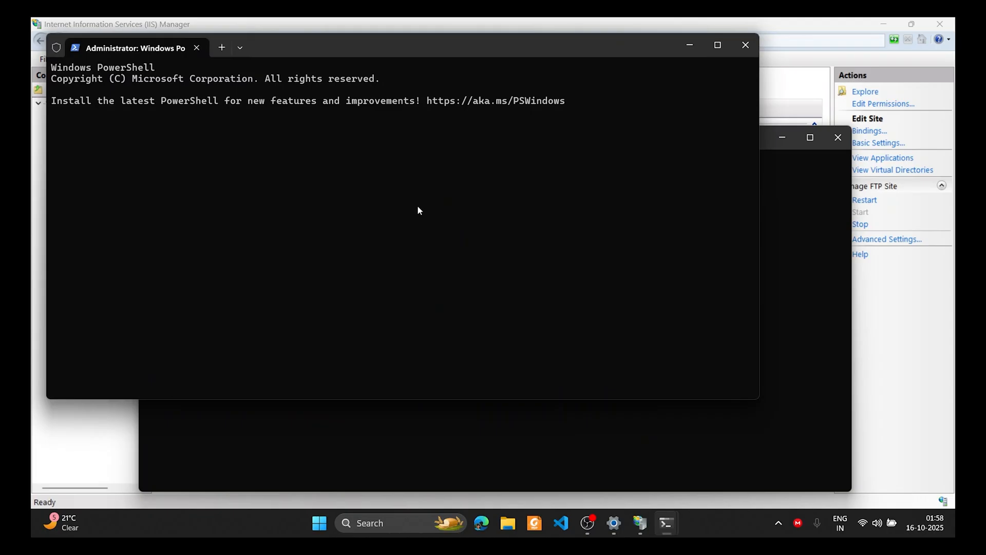
key(Up)
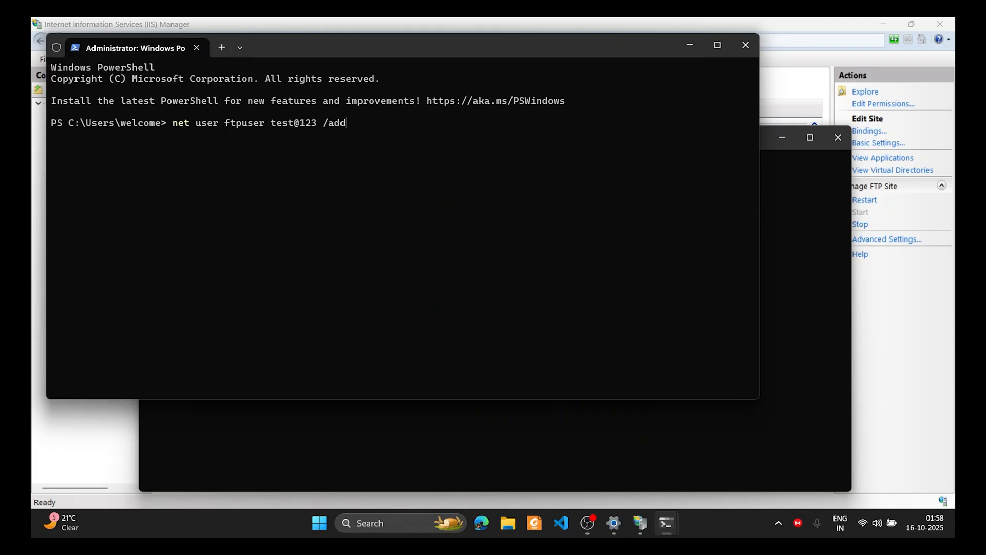
key(Return)
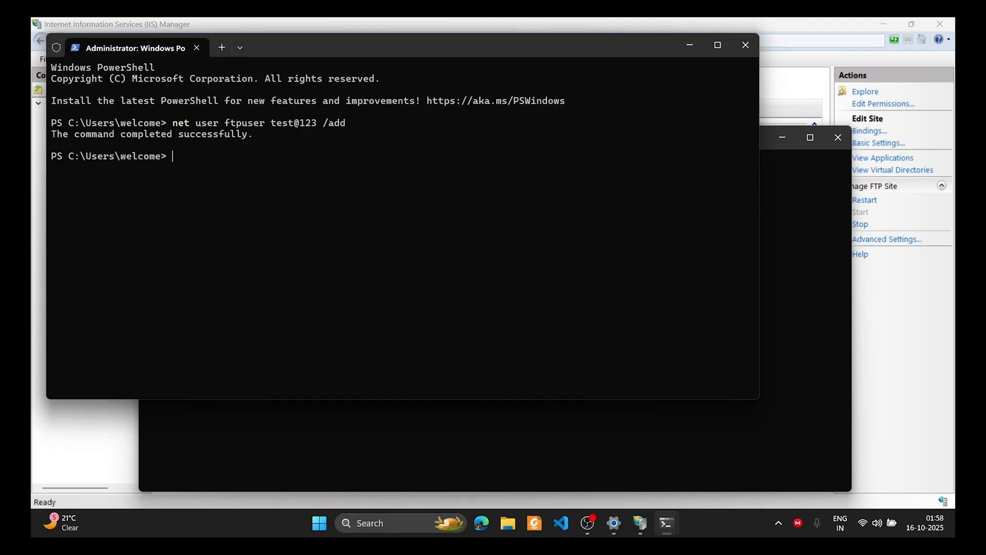
click(742, 51)
click(232, 146)
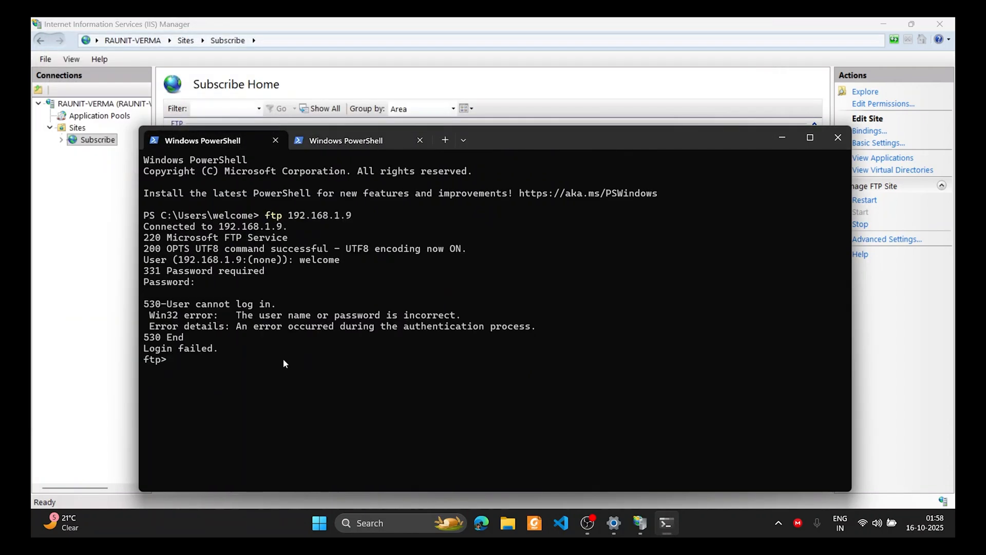
End the failed FTP session and log in again to 192.168.1.9 as ftpuser with its password
text(bye)
key(Return)
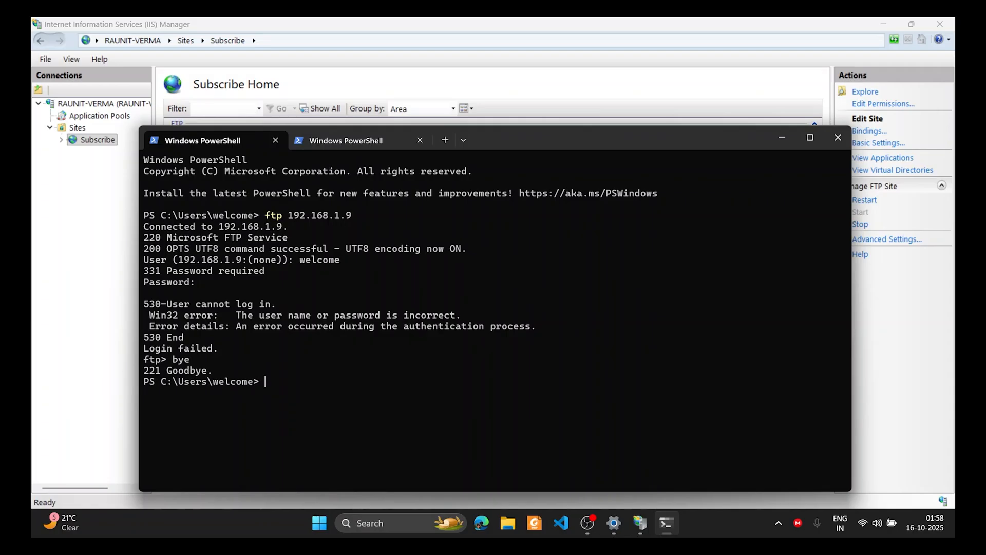
key(Up)
key(Return)
text(ftpup)
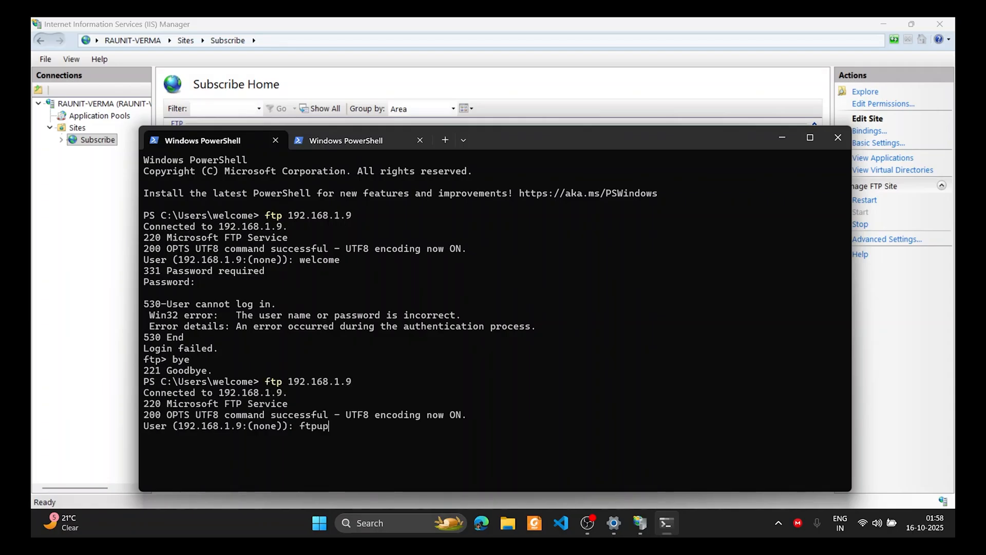
key(BackSpace)
text(ser)
key(Return)
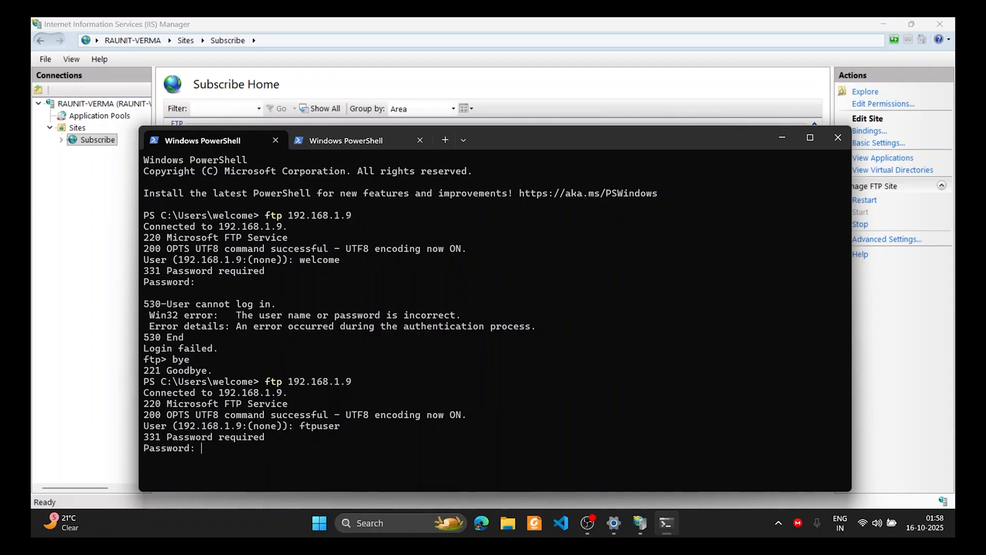
key(Return)
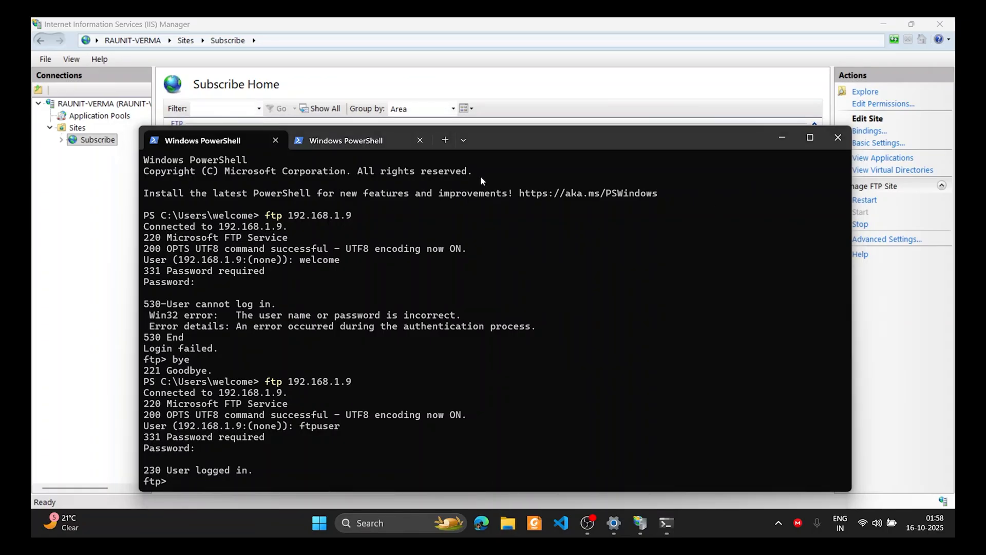
key(super+e)
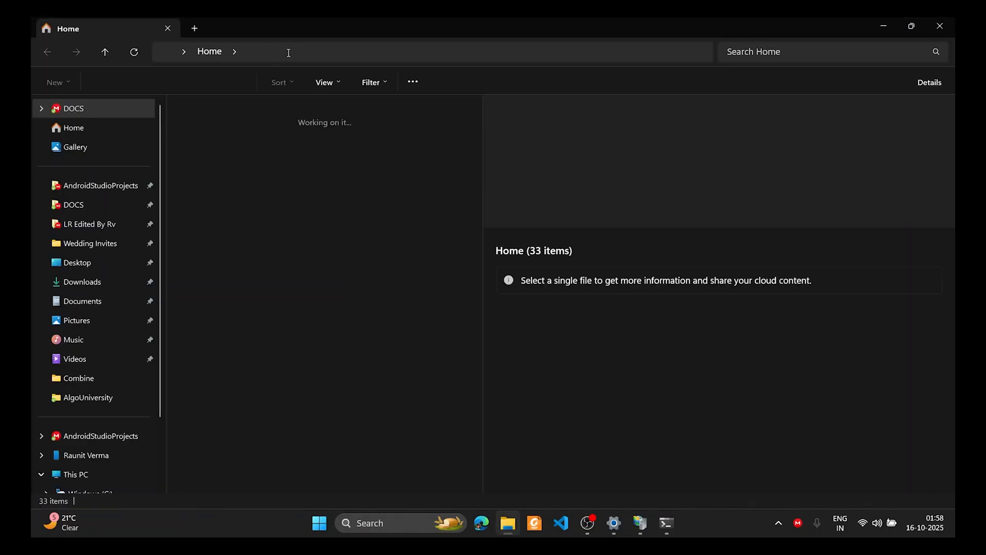
Browse File Explorer to ftp://192.168.1.9/ and log on as ftpuser, listing the PDF and contacts.xlsx
click(281, 50)
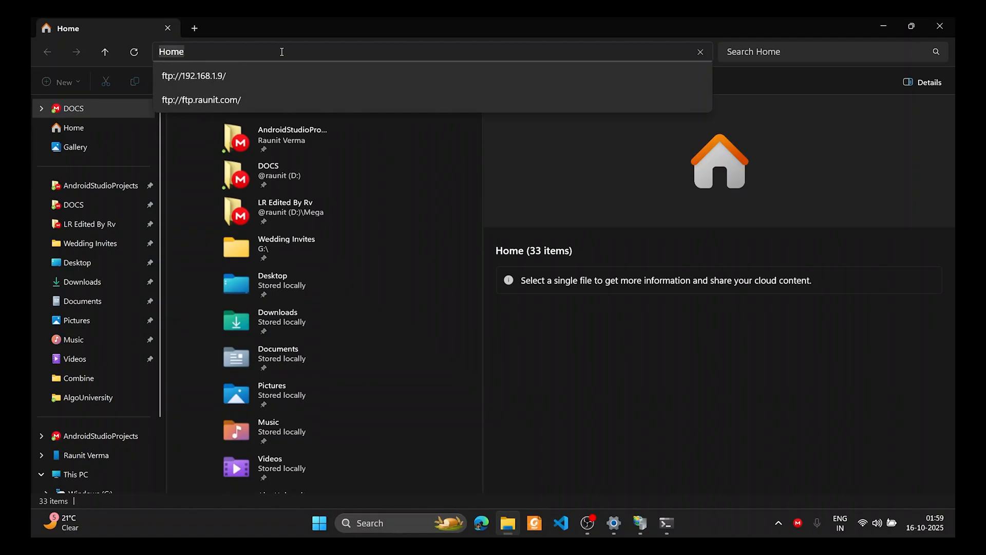
click(251, 73)
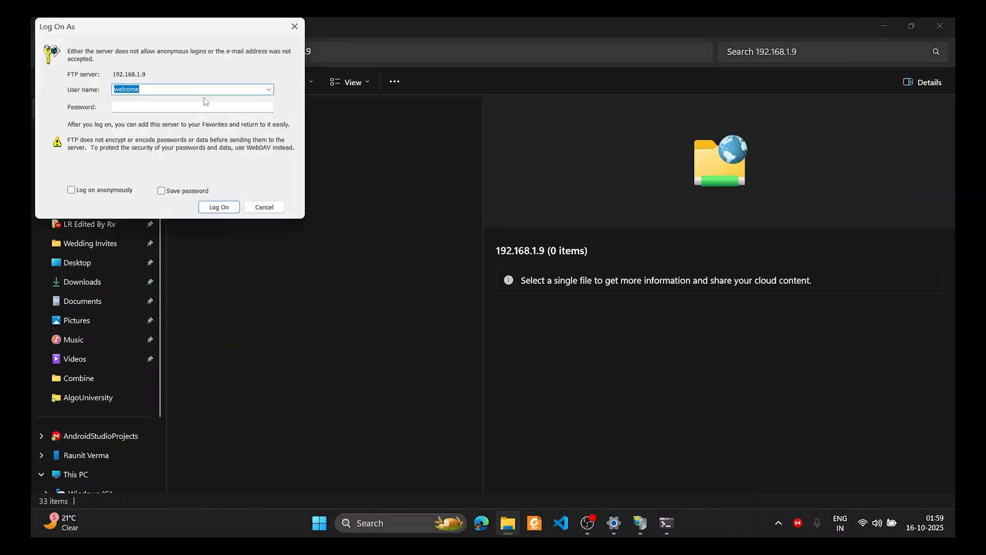
text(ftpuser)
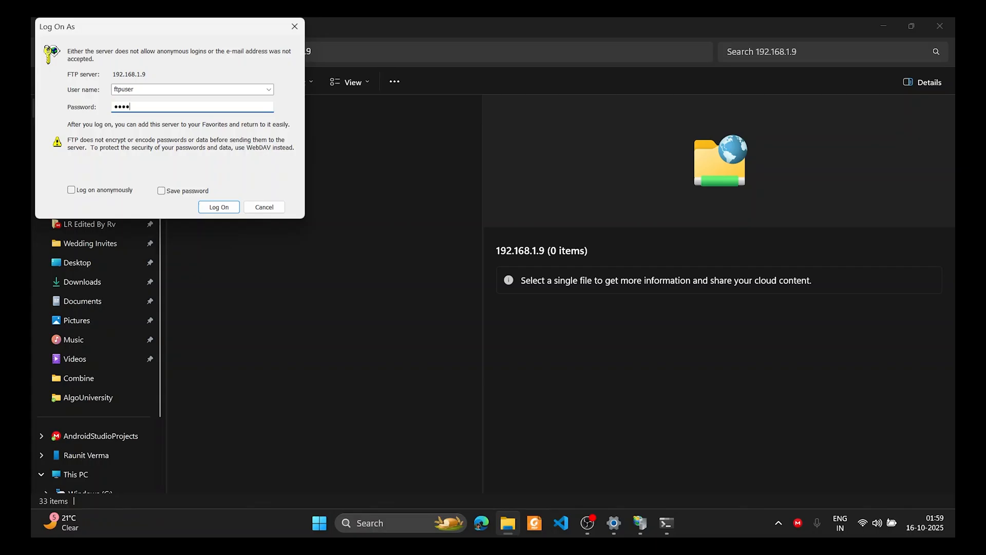
key(Return)
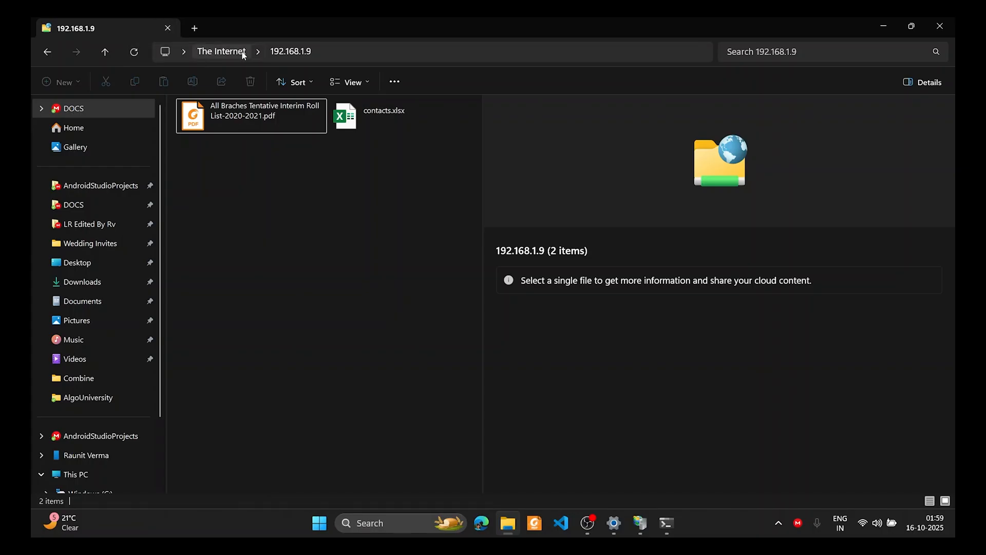
scroll(125, 355, down, 4)
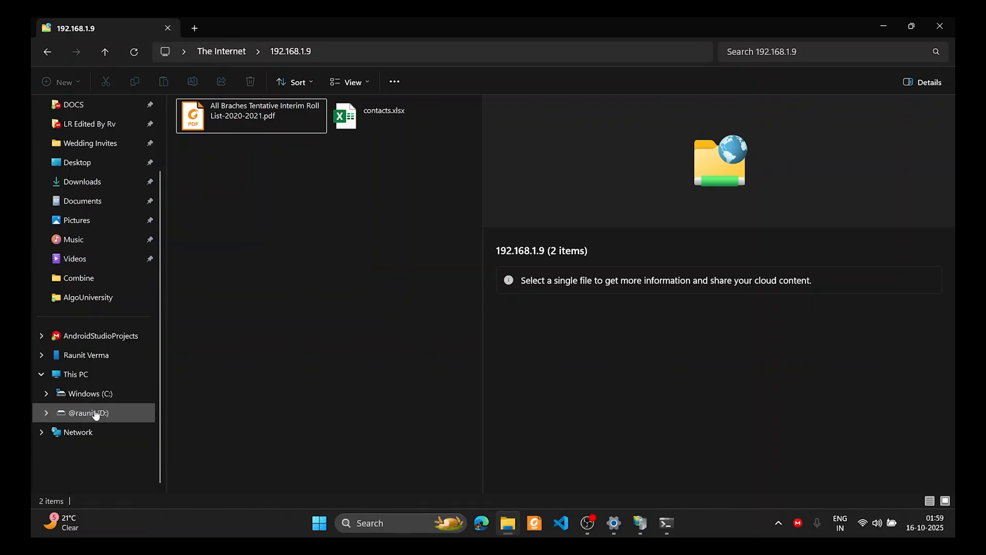
On the D: drive, open Properties for the First Semester folder (3.83 MB, 2 files)
click(95, 414)
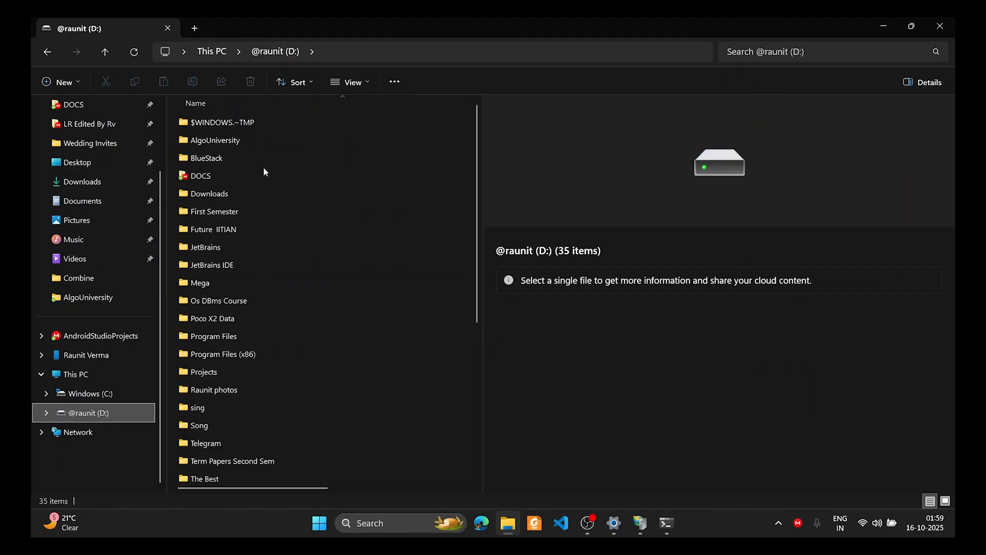
click(239, 208)
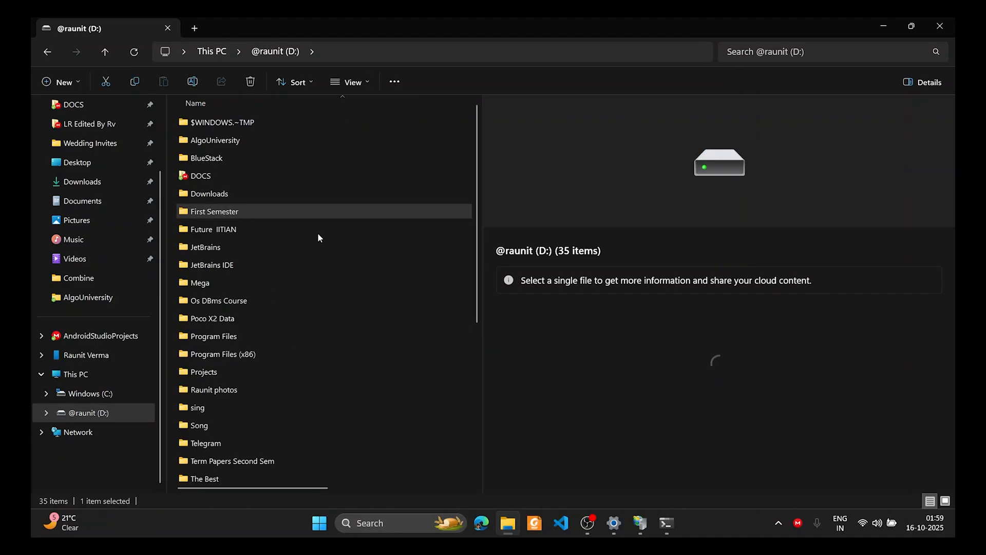
right_click(315, 218)
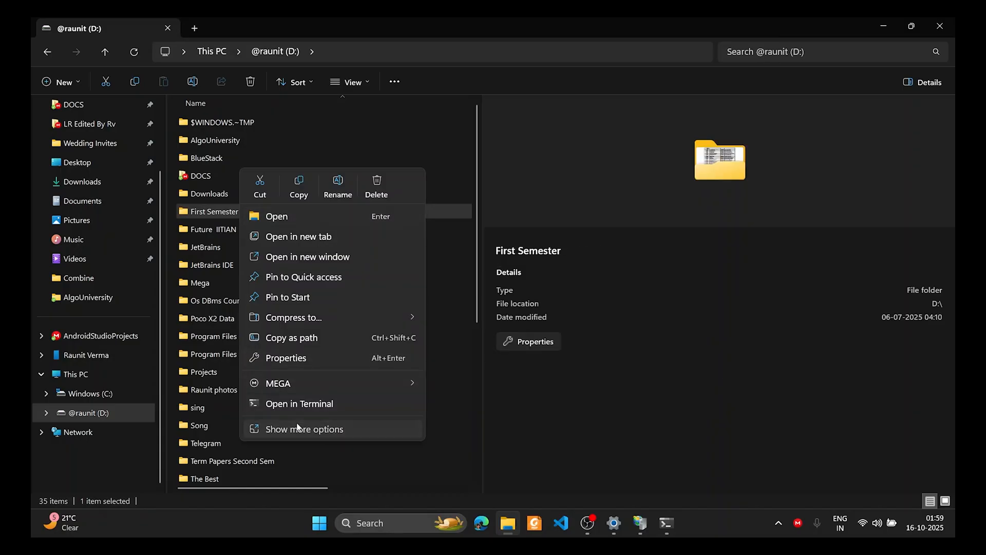
click(310, 363)
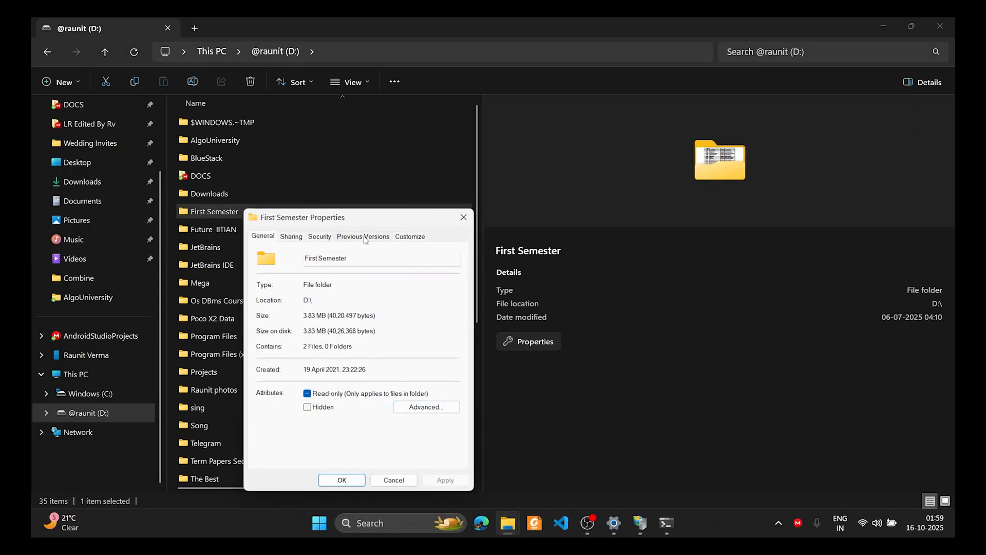
In the folder's Security settings, add ftpuser through the Advanced user search
click(331, 236)
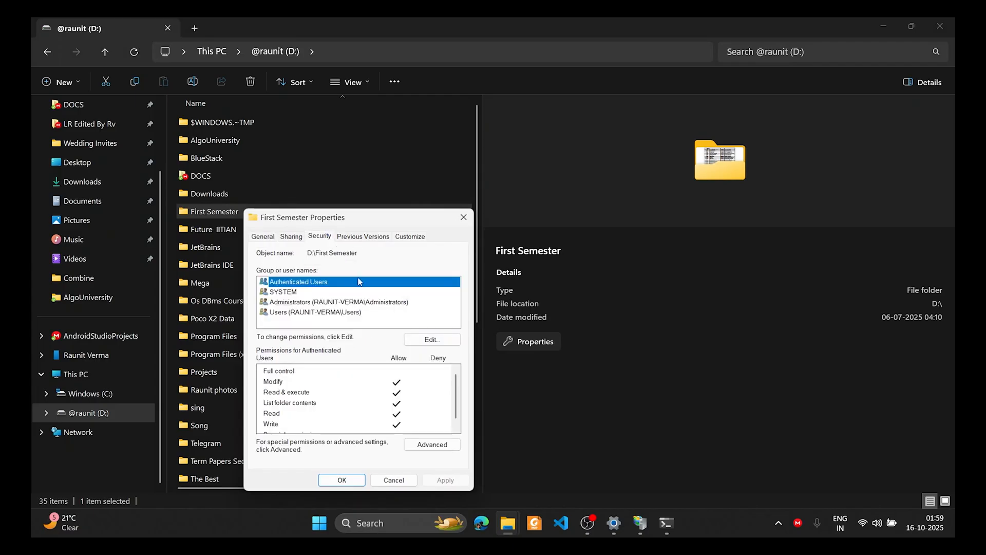
click(432, 340)
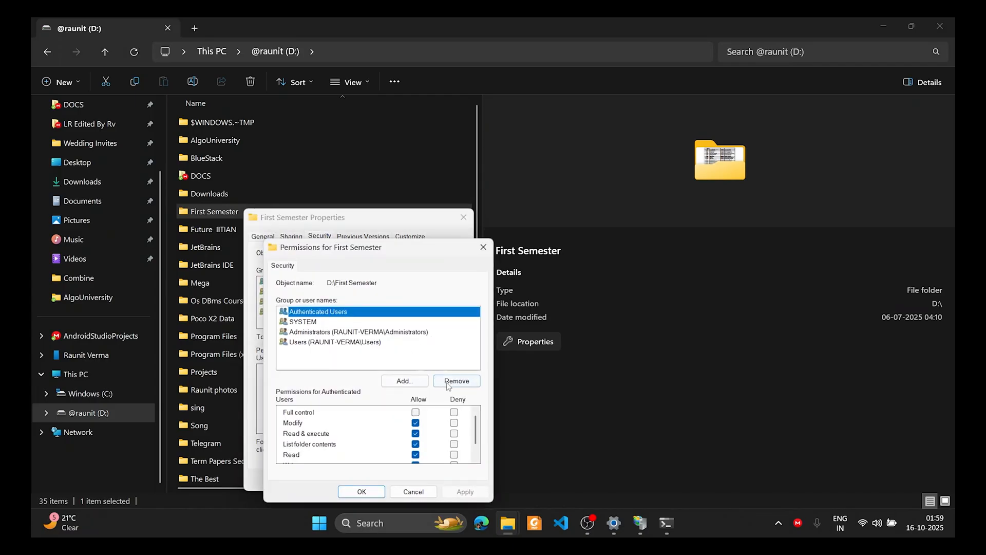
click(418, 381)
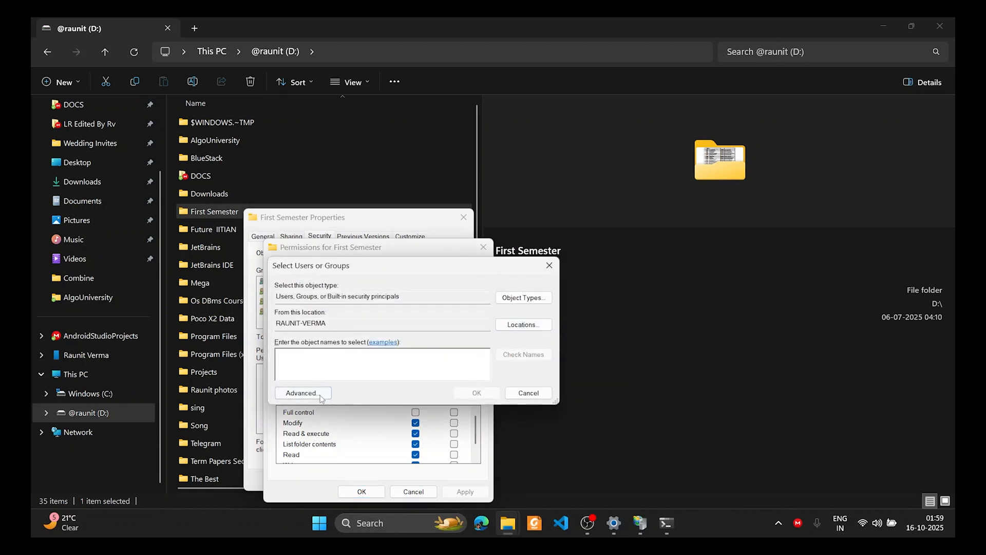
click(303, 393)
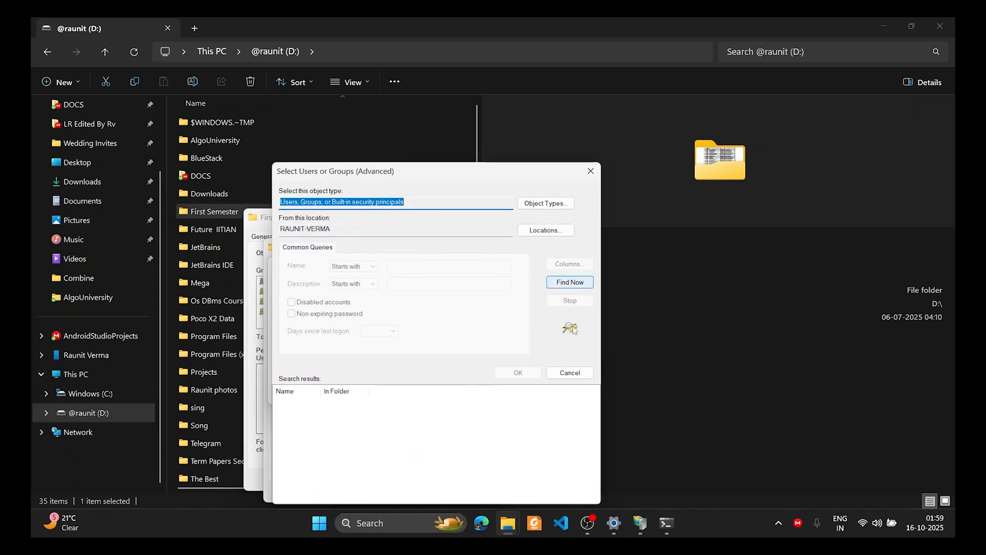
click(579, 278)
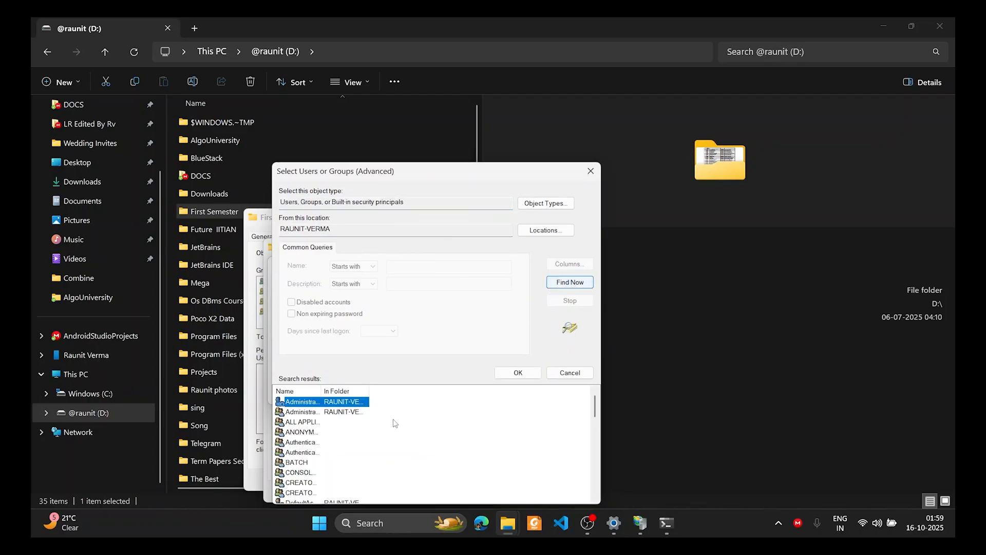
scroll(343, 440, down, 5)
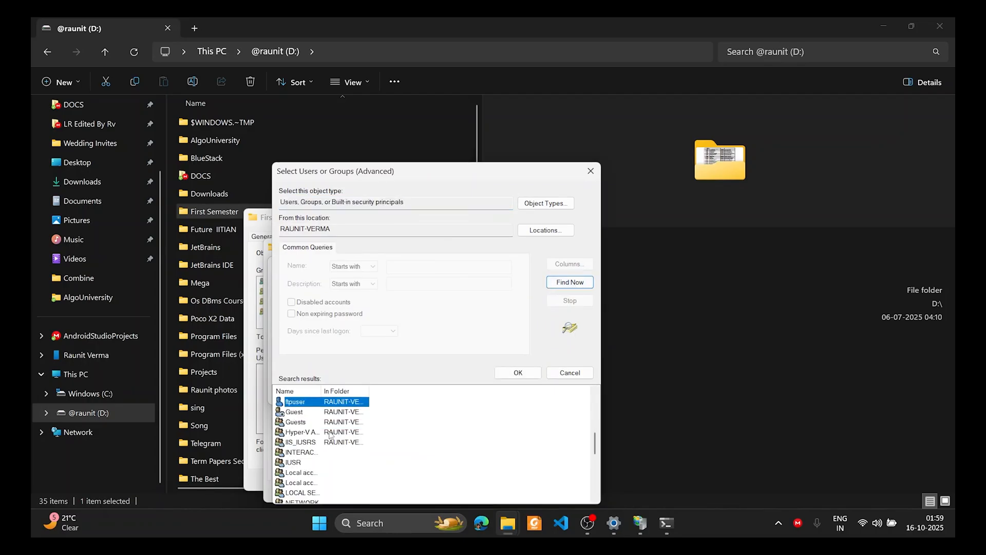
double_click(315, 406)
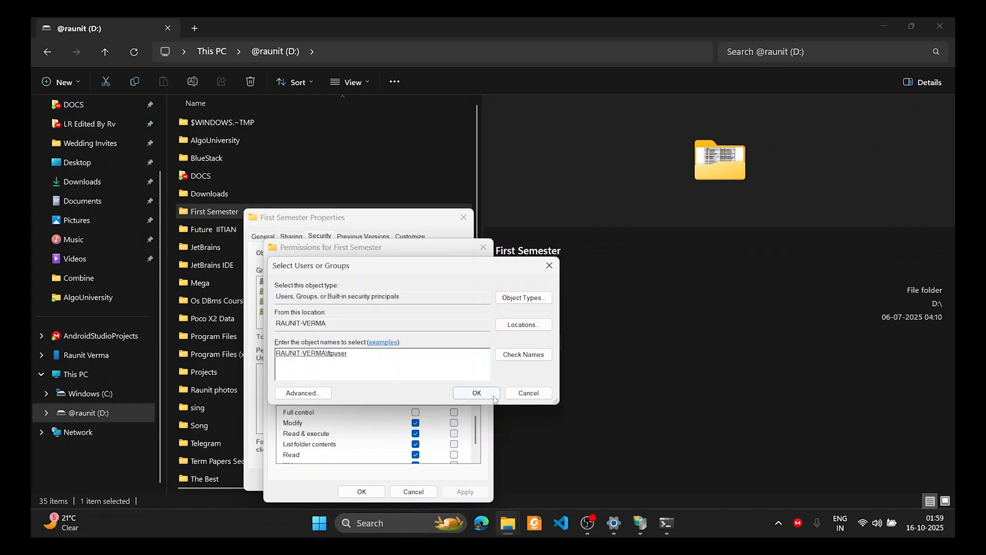
click(493, 397)
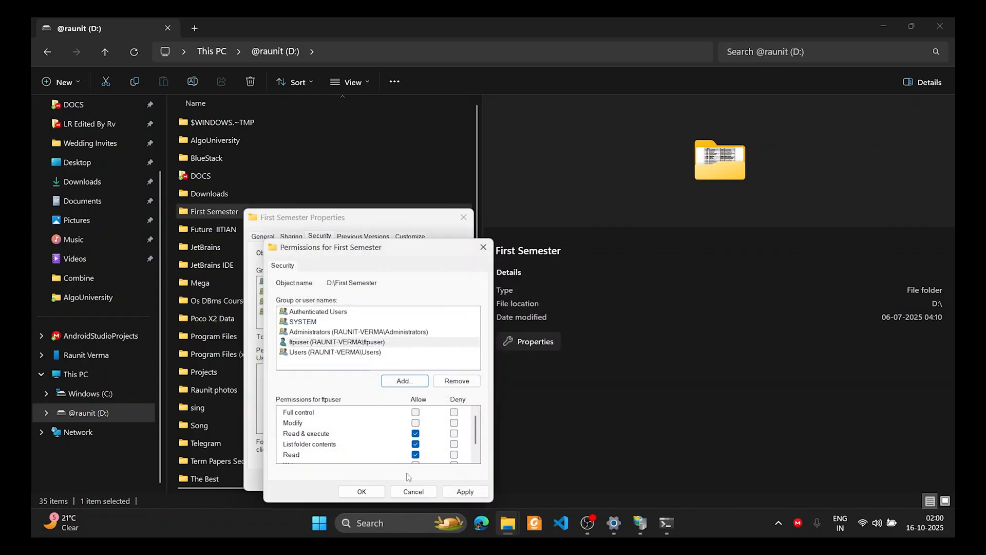
Apply ftpuser's read, list and read & execute permissions, then close the dialogs and File Explorer
click(465, 491)
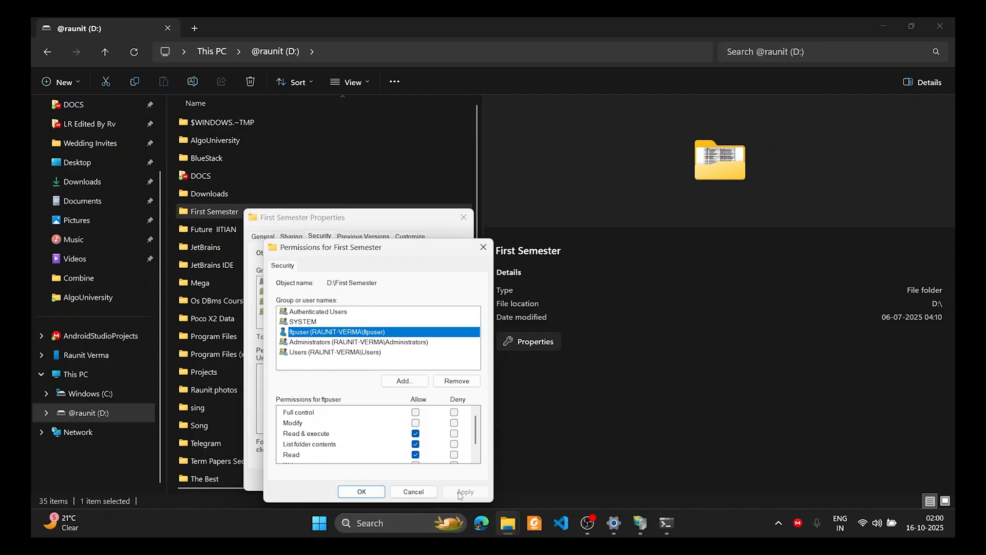
click(362, 491)
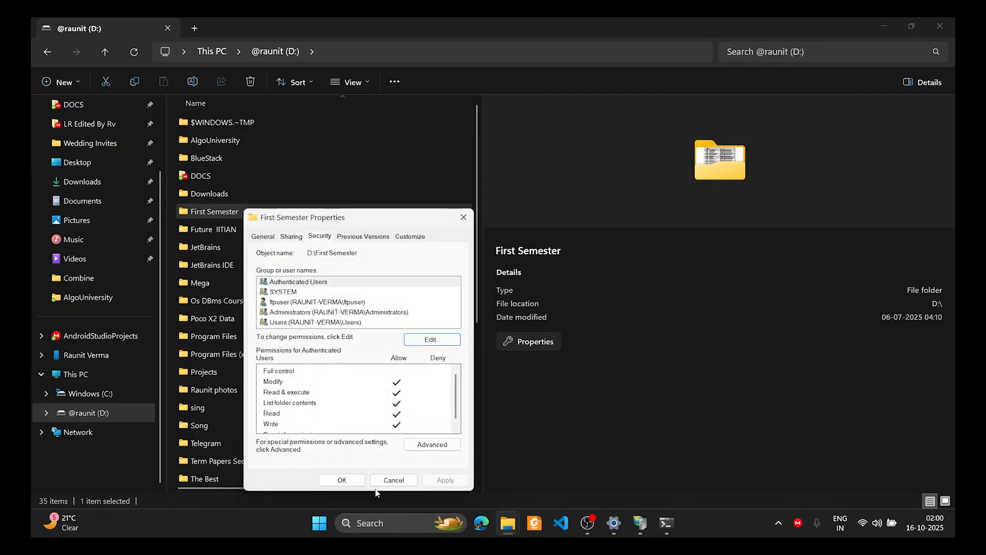
click(342, 479)
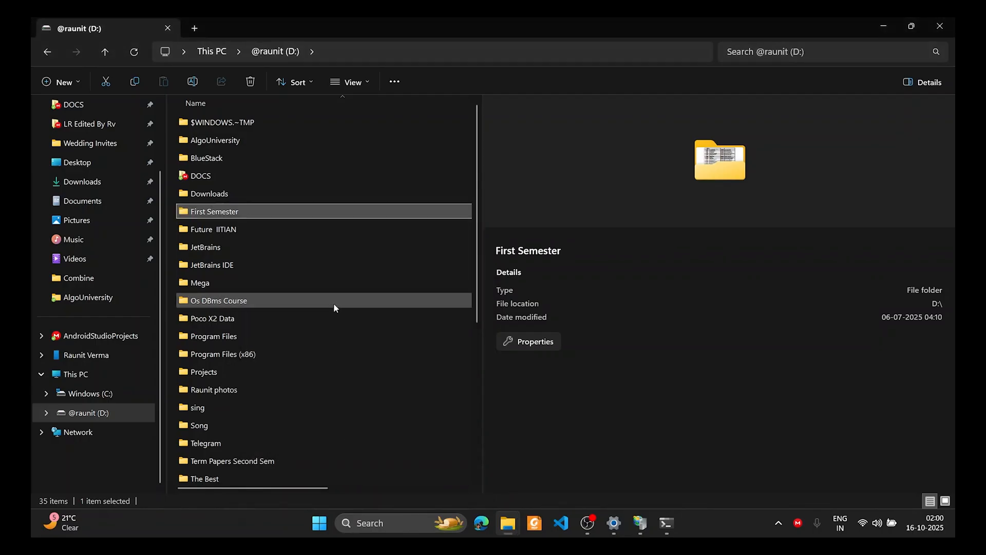
click(934, 28)
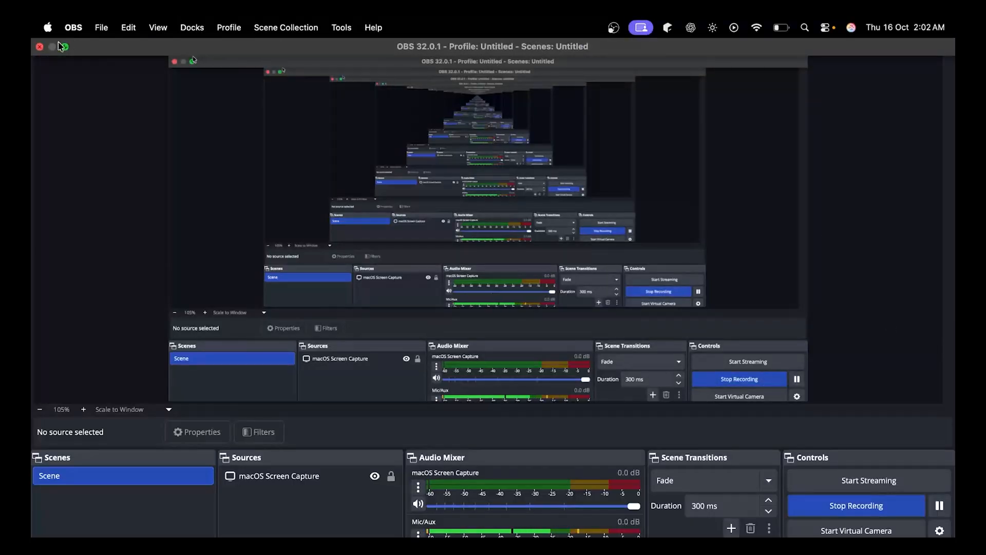
Move OBS into its own full-screen space and switch back to the Finder desktop
click(65, 47)
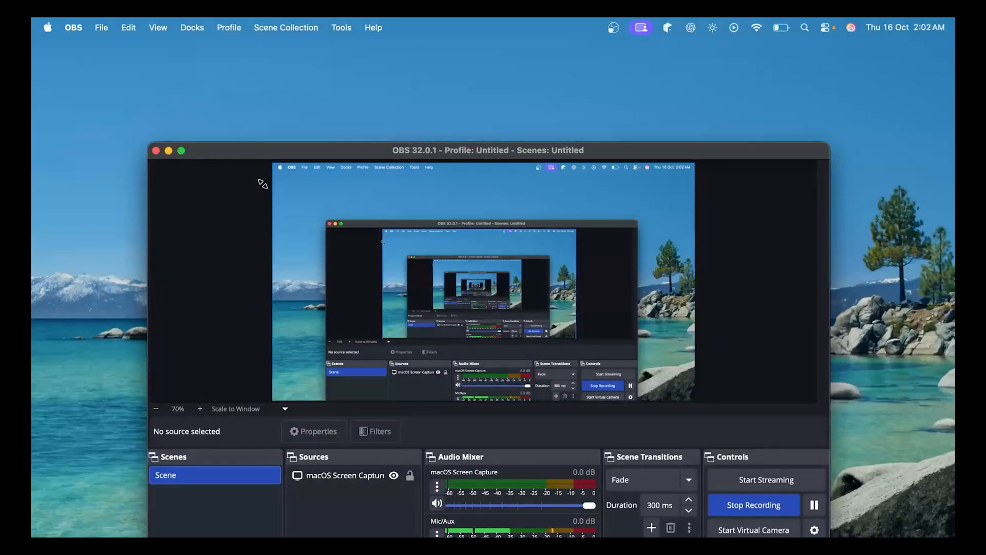
click(181, 151)
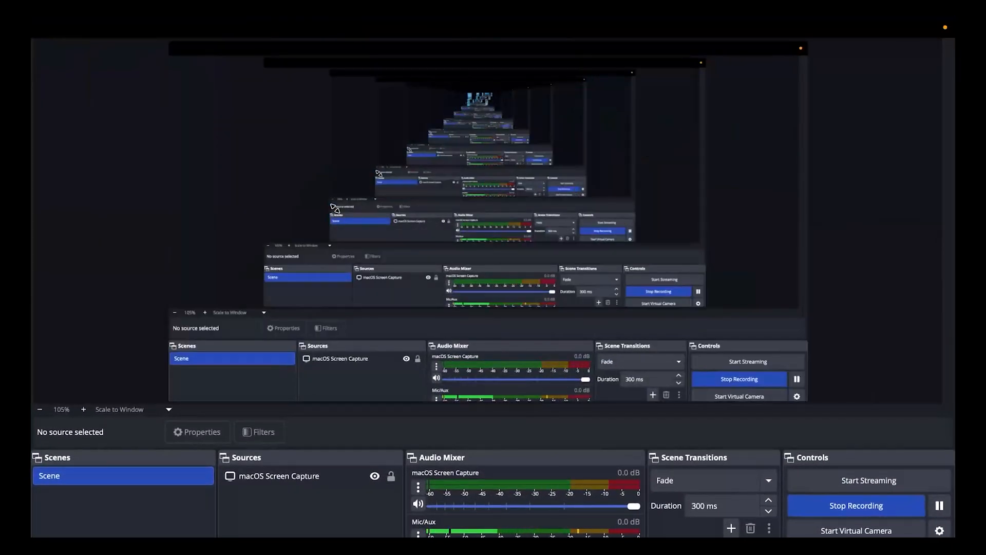
key(ctrl+Left)
click(191, 30)
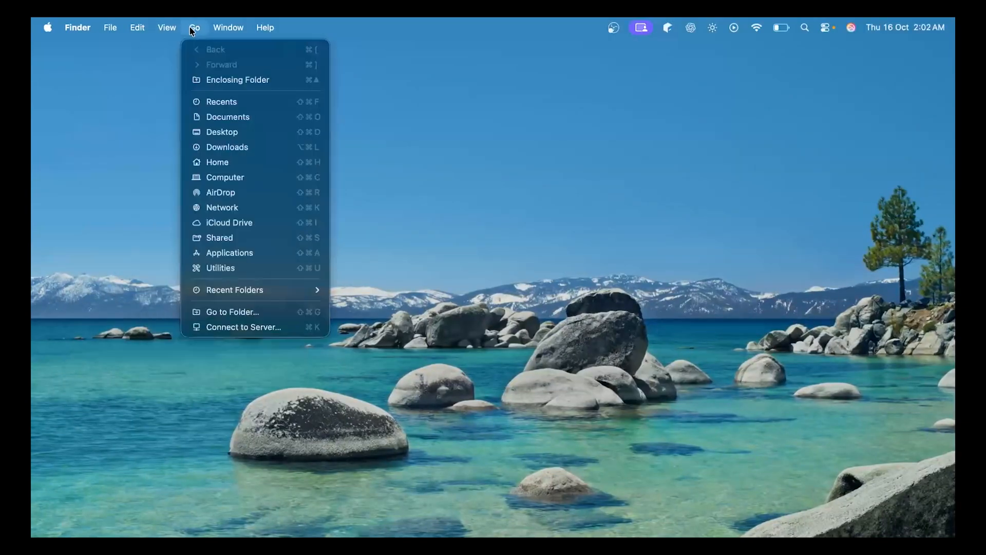
Connect Finder to ftp://192.168.1.9:21 as registered user ftpuser with its password
mouse_move(78, 27)
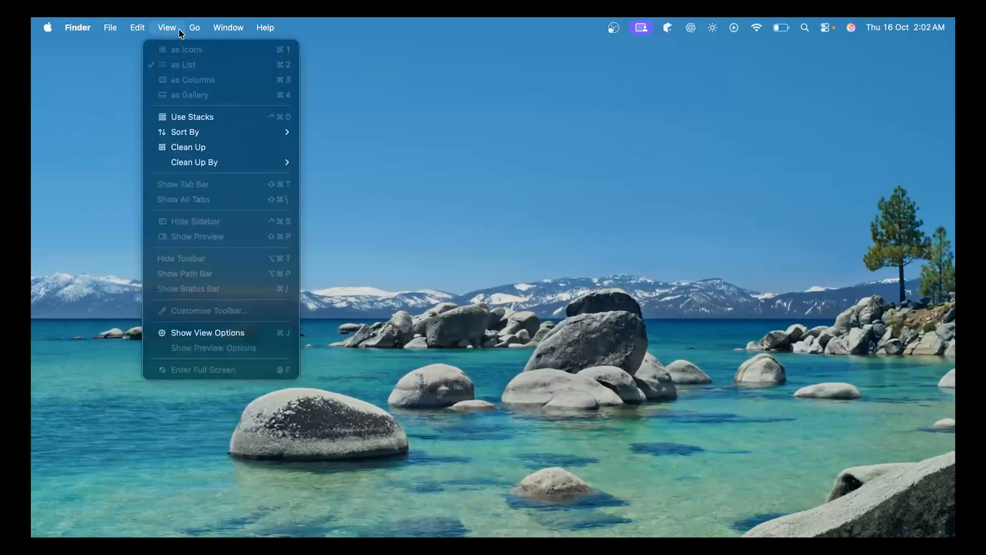
mouse_move(195, 31)
click(211, 327)
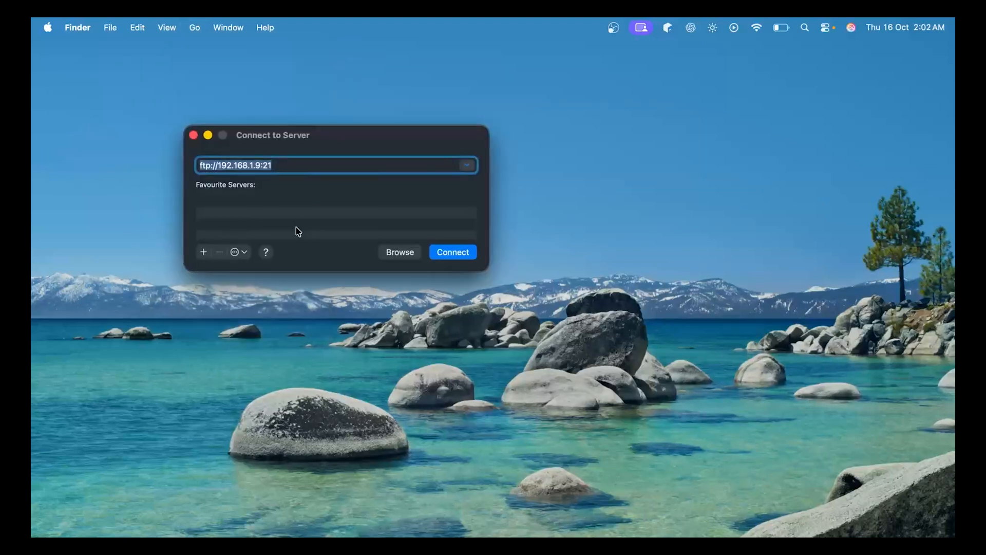
double_click(267, 165)
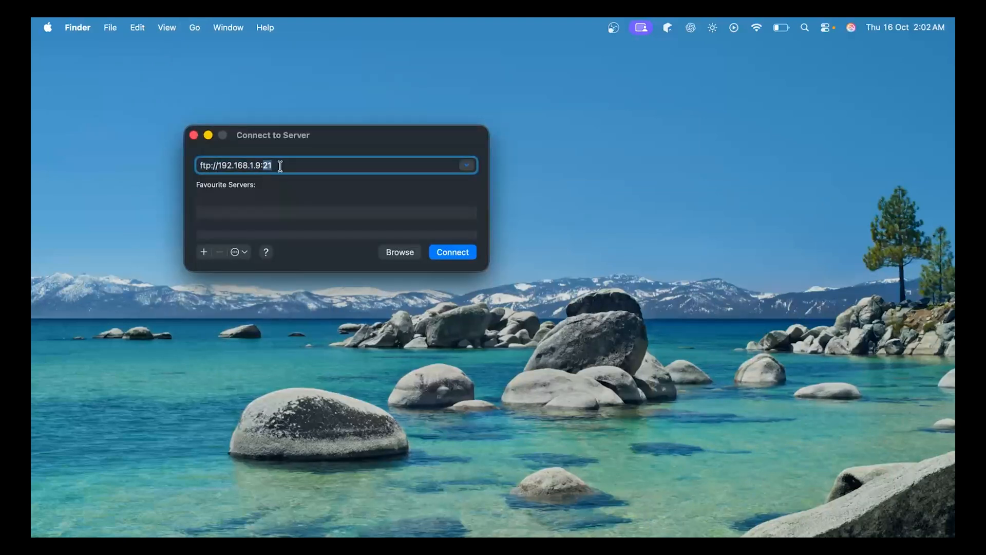
click(271, 165)
click(452, 250)
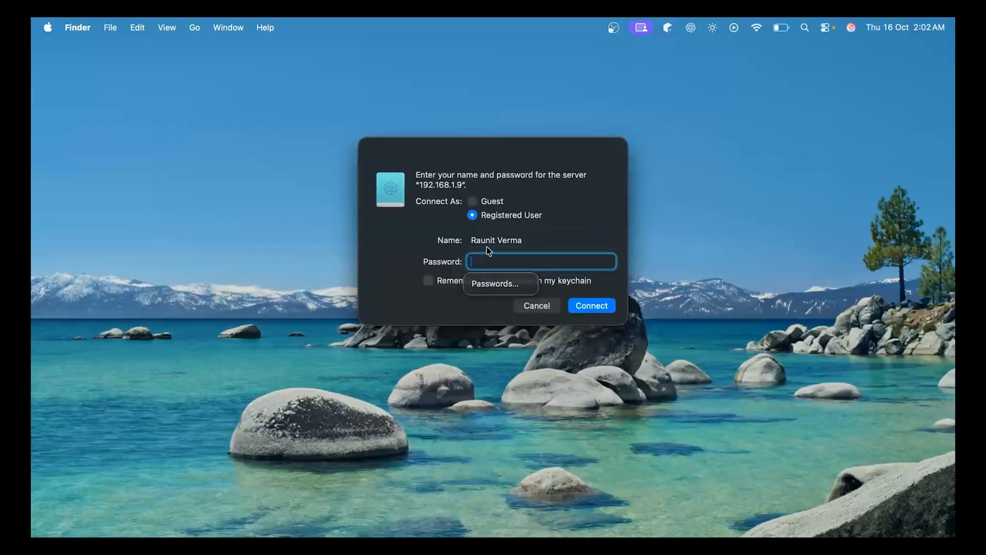
key(shift+Tab)
text(ftpuser)
key(Tab)
text(f)
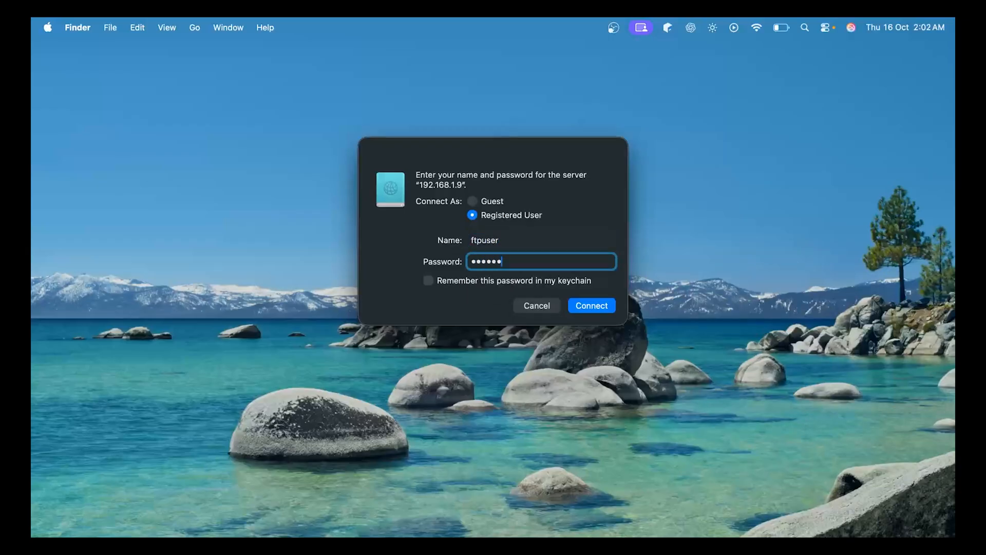
key(Return)
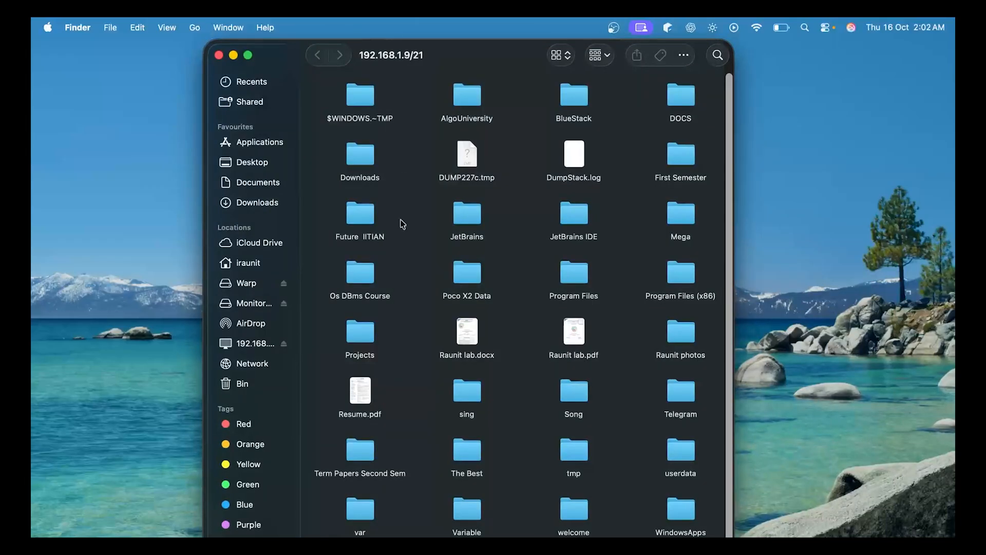
Open the Song folder on the FTP share, find it empty, and return to the top level
scroll(512, 291, down, 3)
scroll(512, 291, up, 3)
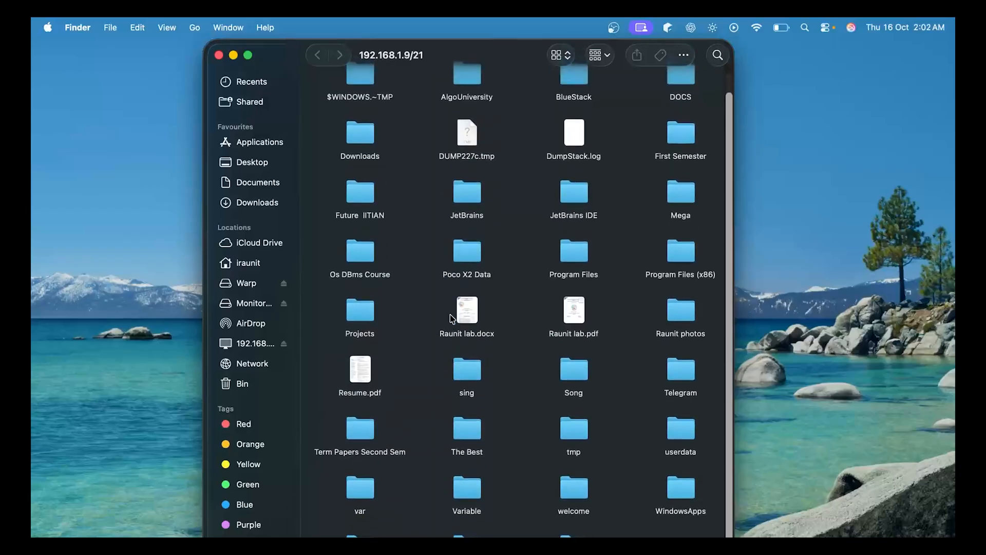
double_click(578, 382)
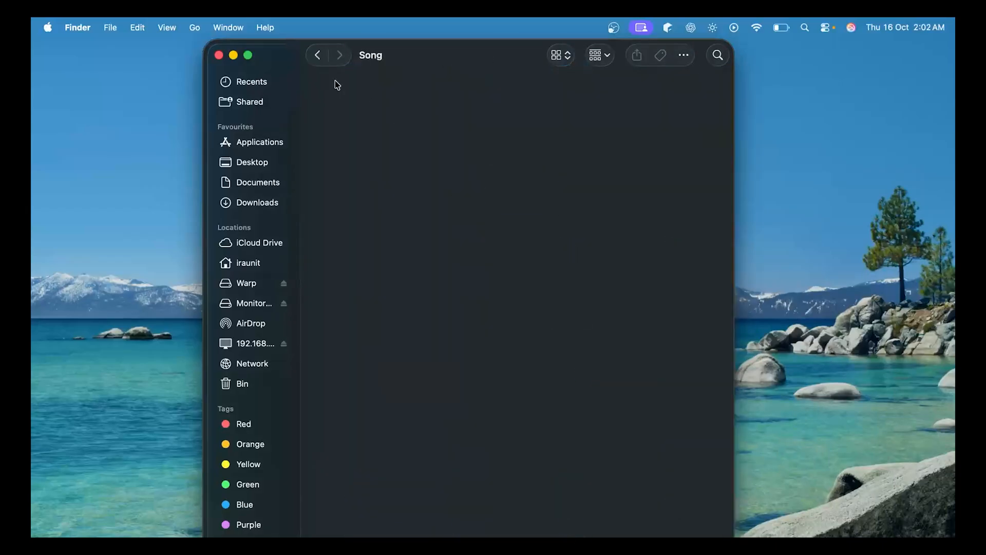
click(318, 55)
double_click(577, 398)
click(318, 58)
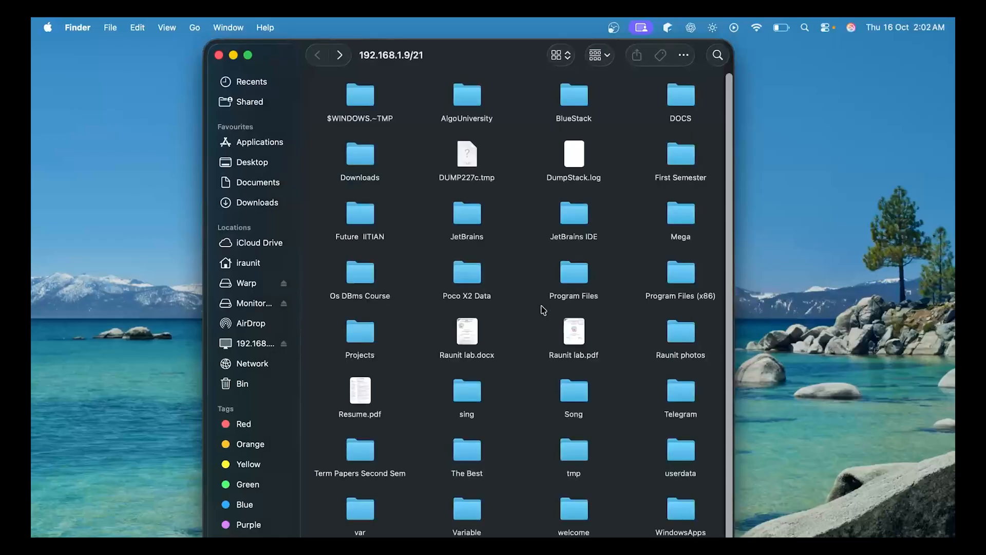
Open the First Semester folder, find it empty, go back and close the share's window
scroll(576, 330, down, 1)
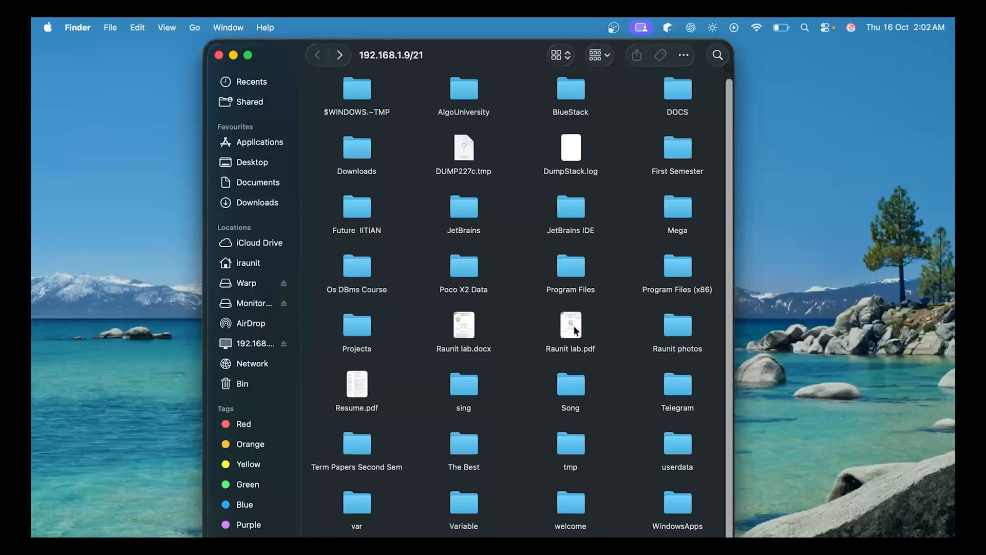
scroll(457, 315, up, 1)
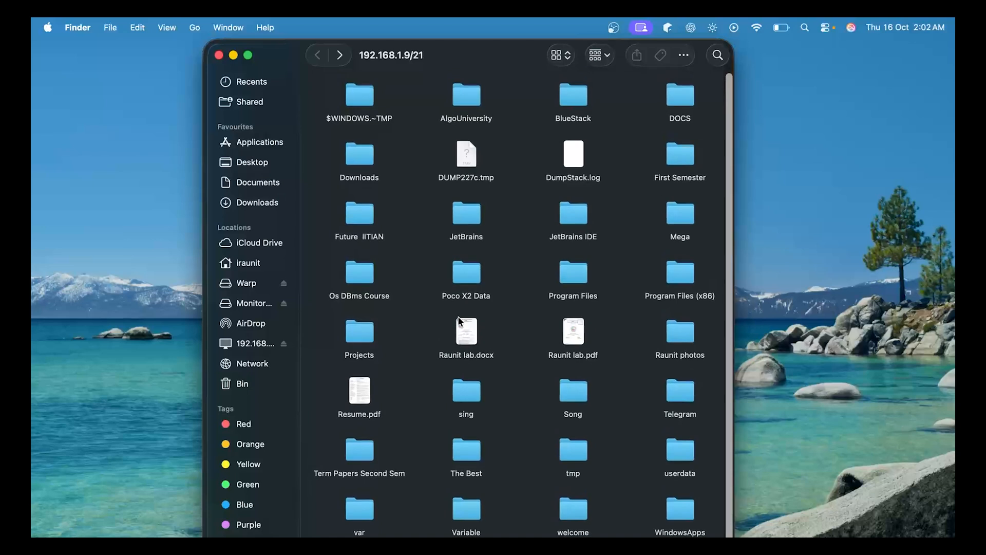
click(681, 155)
double_click(681, 154)
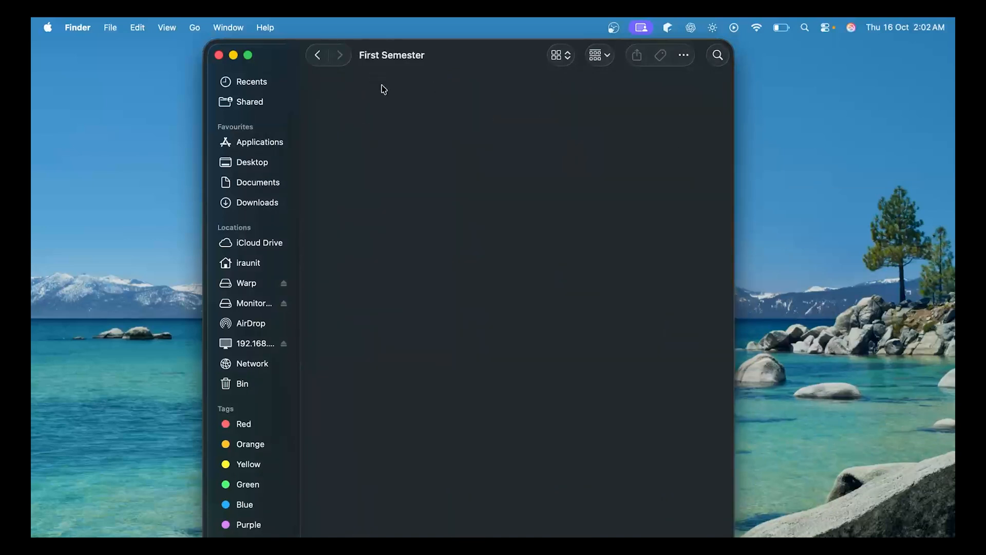
right_click(405, 125)
click(426, 166)
right_click(379, 132)
click(456, 109)
click(318, 55)
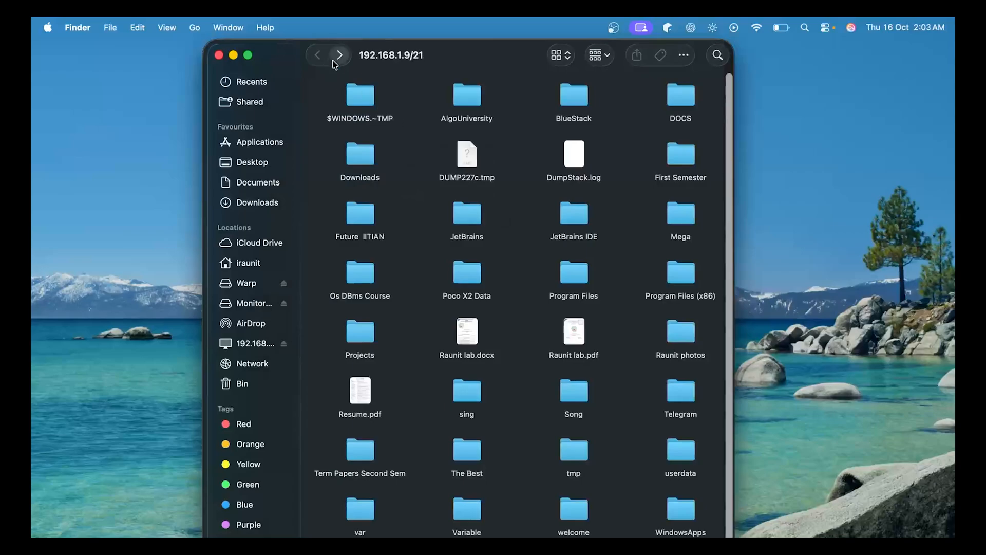
click(219, 55)
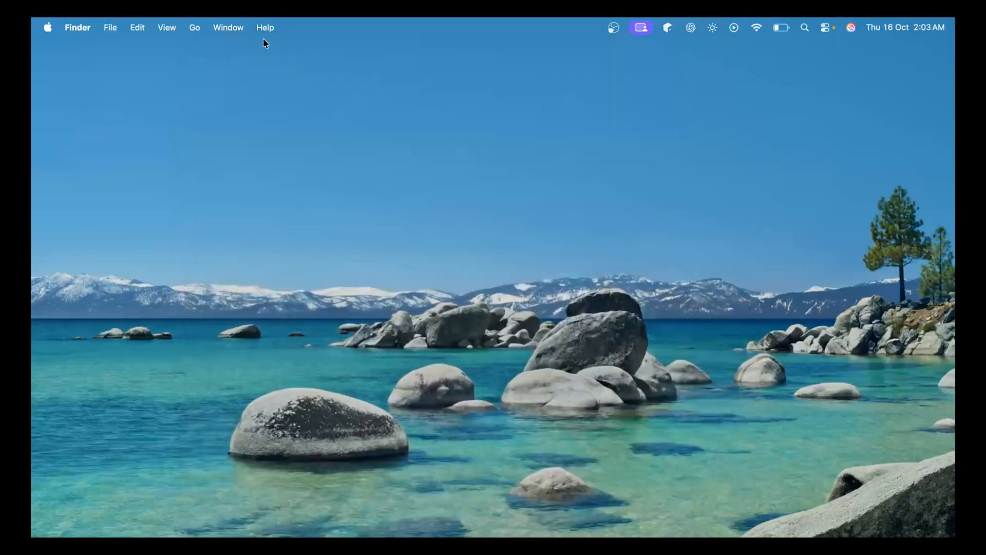
Reconnect to the FTP server at 192.168.1.9 as registered user 'welcome' with its password
click(195, 27)
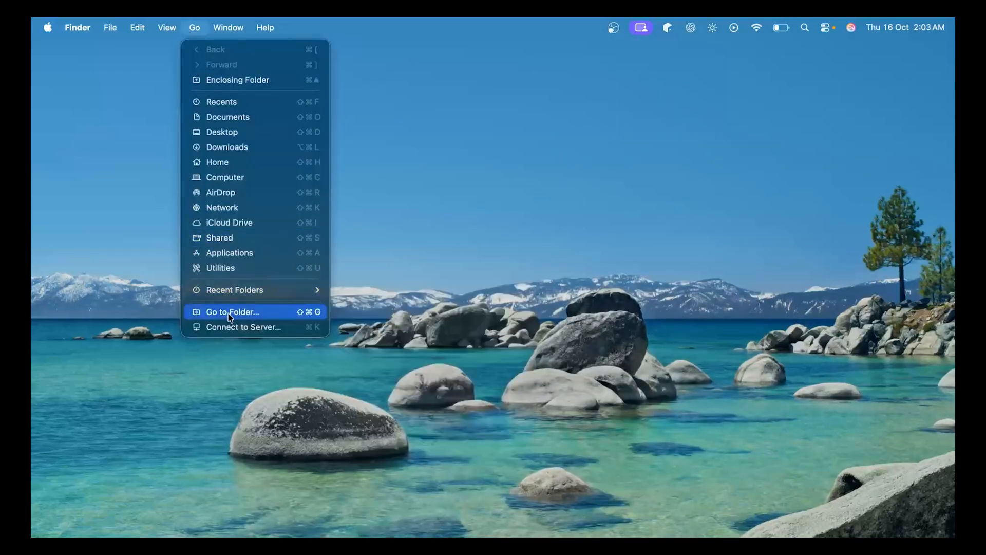
click(241, 327)
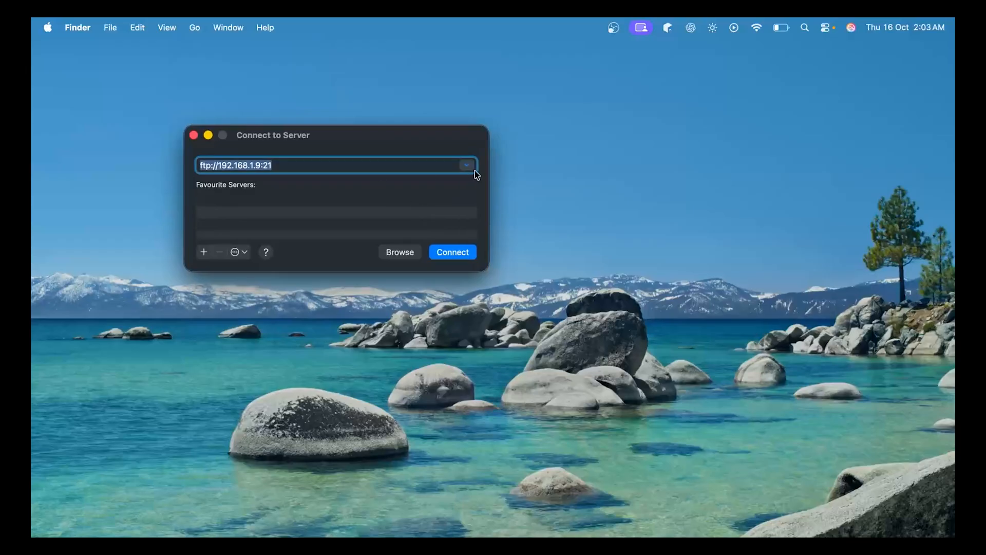
click(469, 166)
click(468, 166)
click(401, 165)
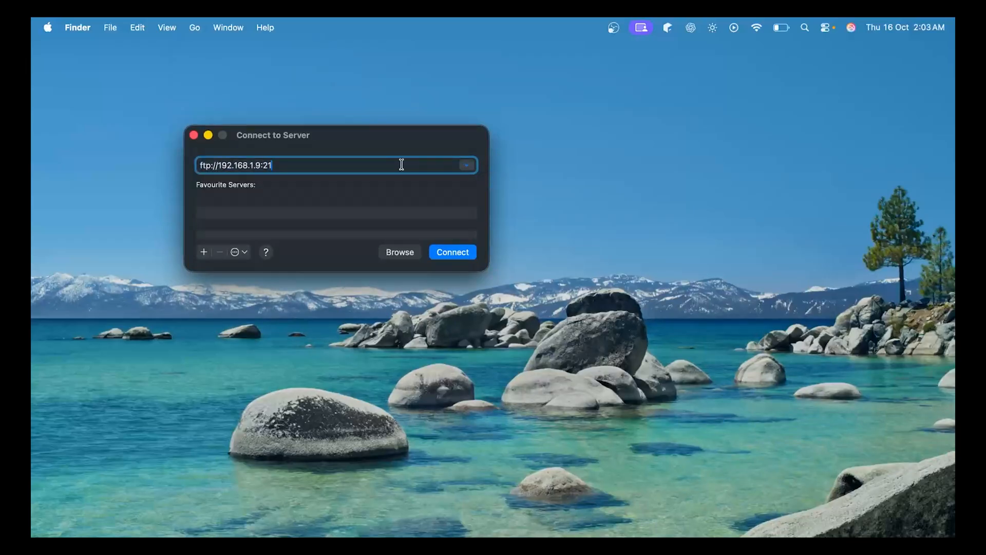
click(452, 252)
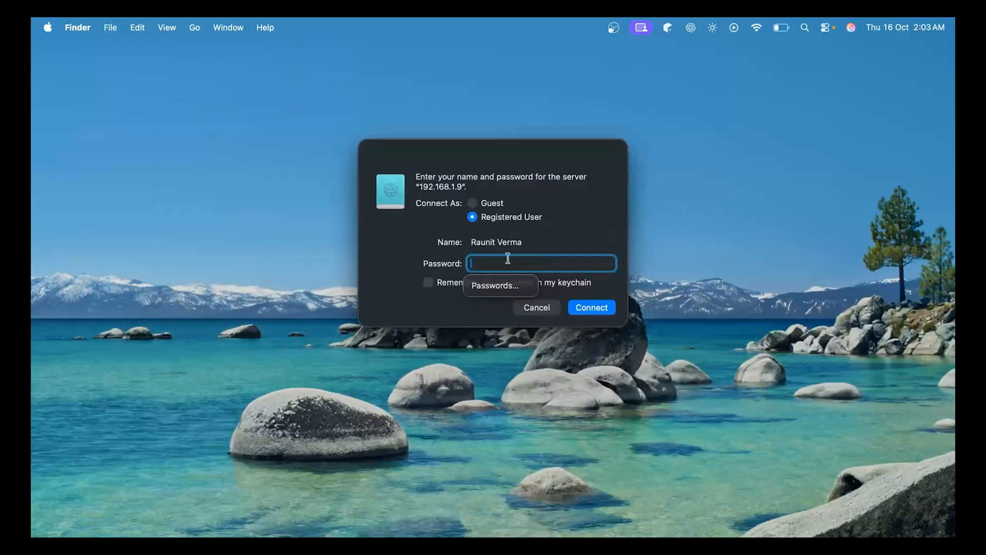
double_click(535, 246)
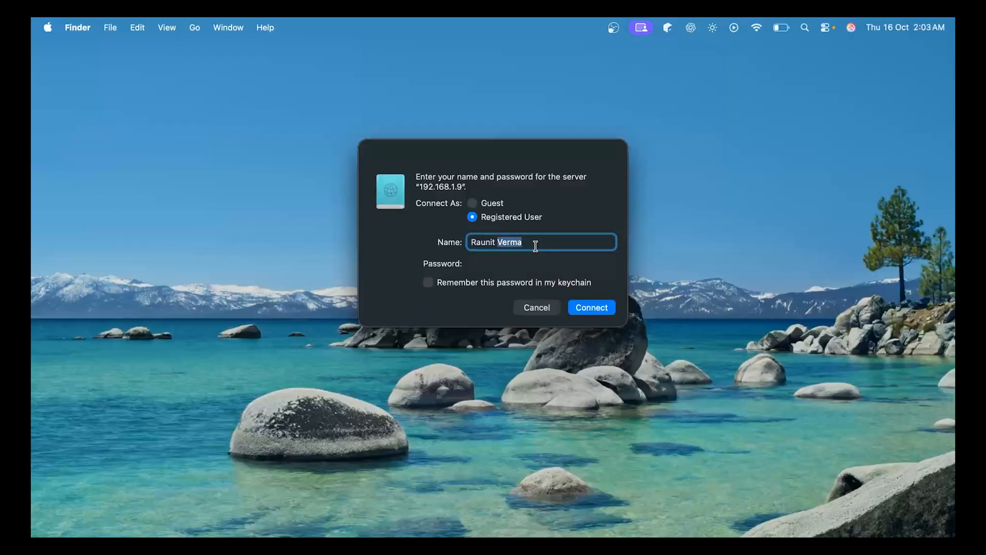
triple_click(536, 246)
text(welcome)
key(Tab)
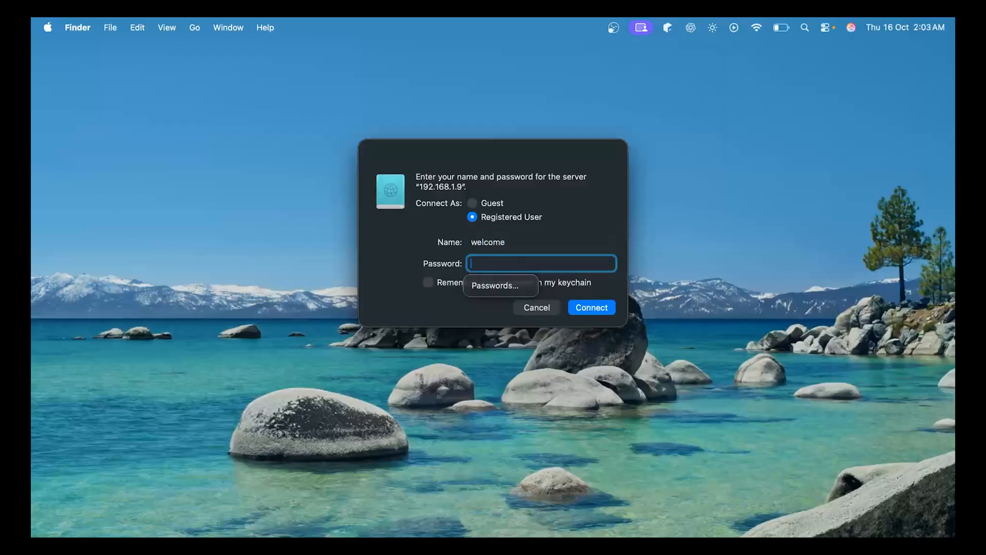
text(•)
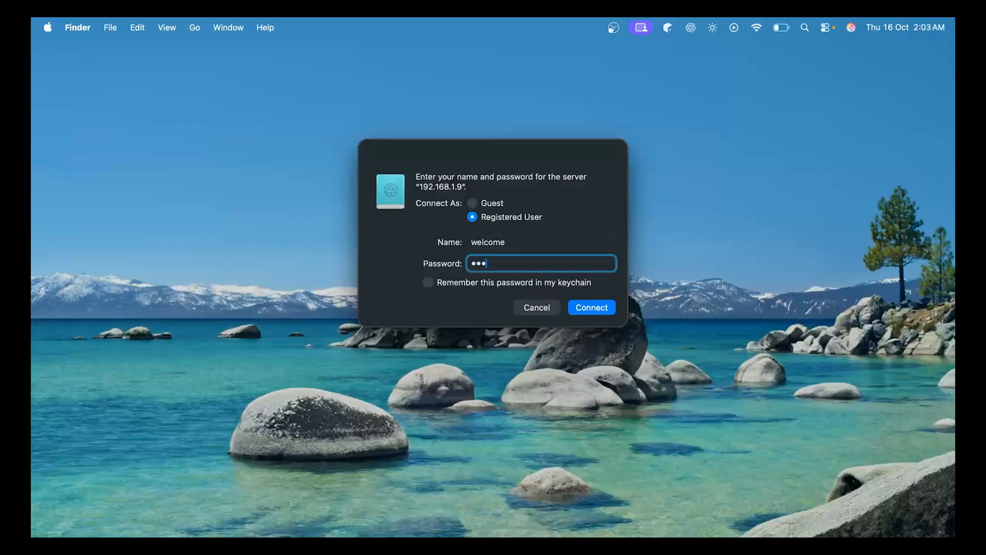
text(••)
key(Return)
Open First Semester, go back, close the share window and bring up Connect to Server again
scroll(430, 296, down, 2)
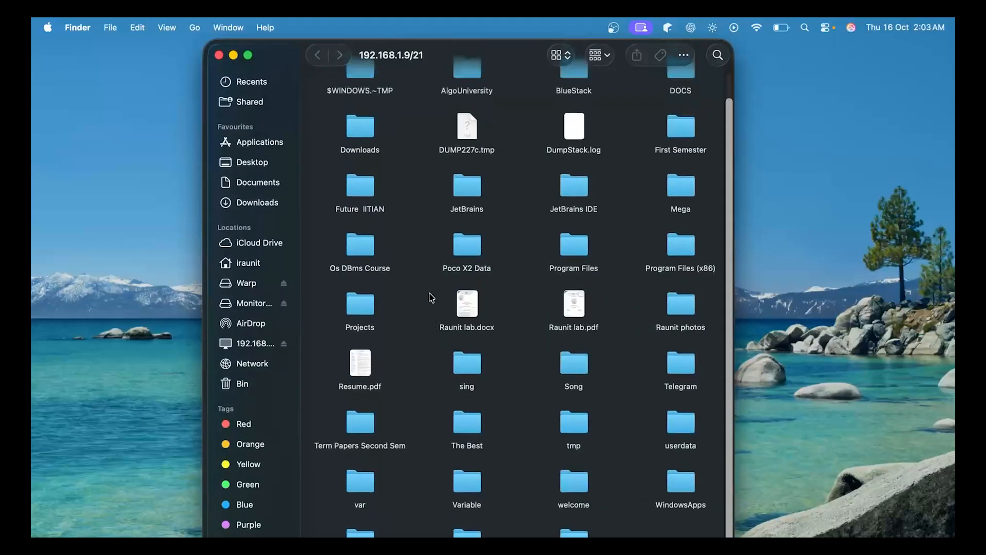
scroll(565, 221, up, 2)
double_click(680, 157)
click(318, 57)
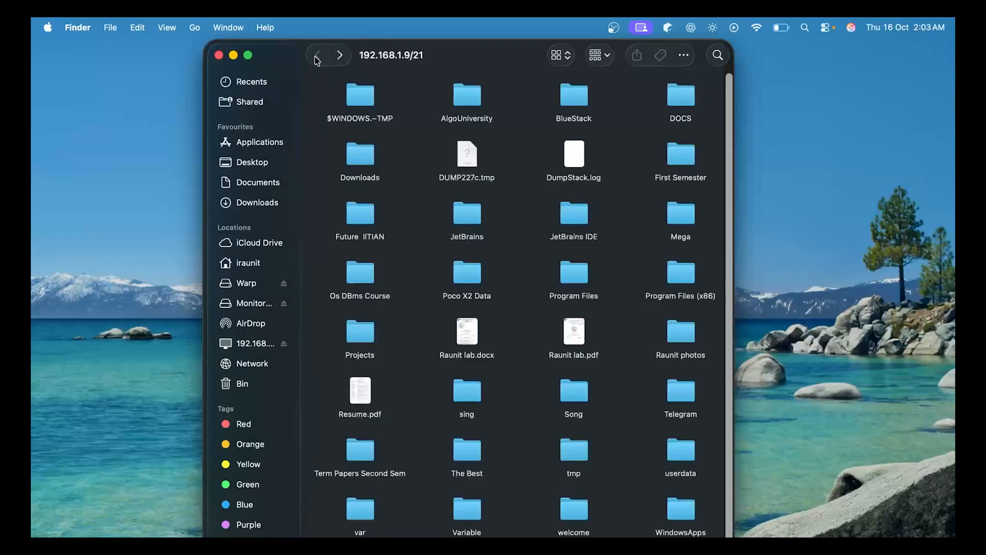
click(219, 55)
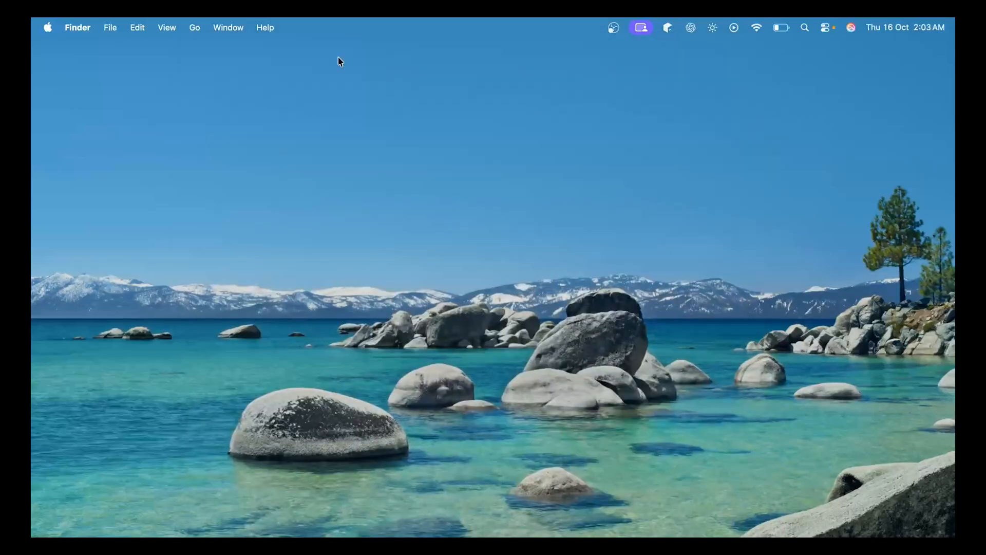
click(193, 29)
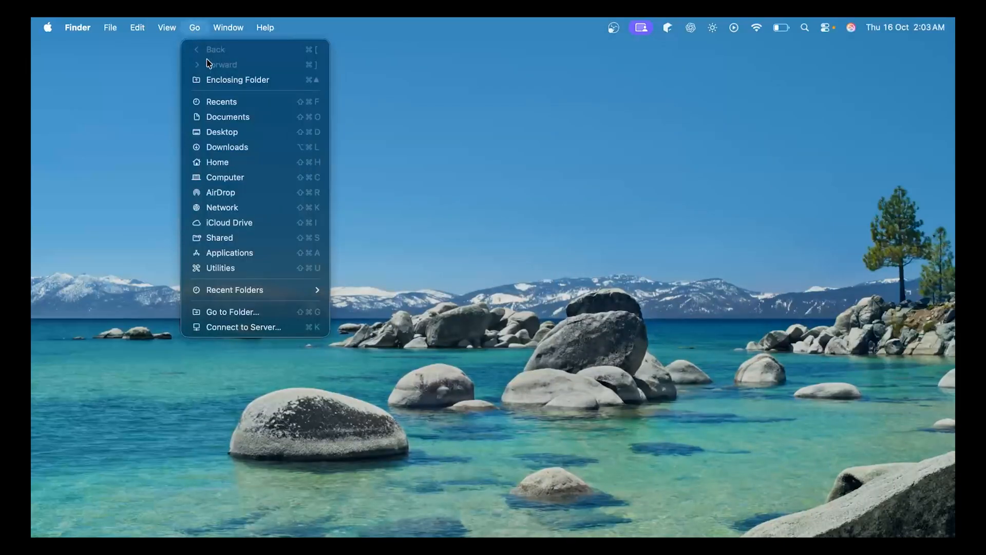
click(220, 327)
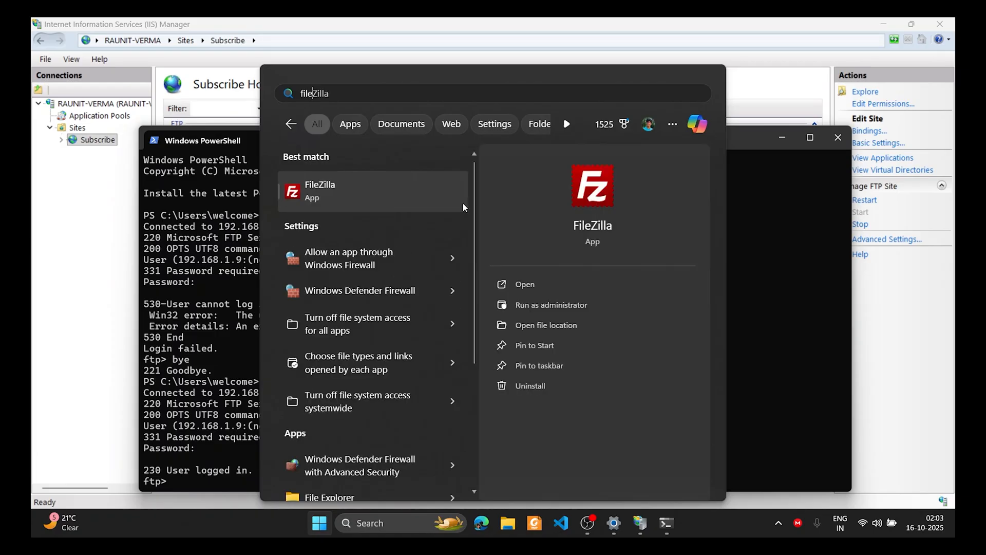
Launch FileZilla and quickconnect to 192.168.1.9 as ftpuser with the account password
key(Escape)
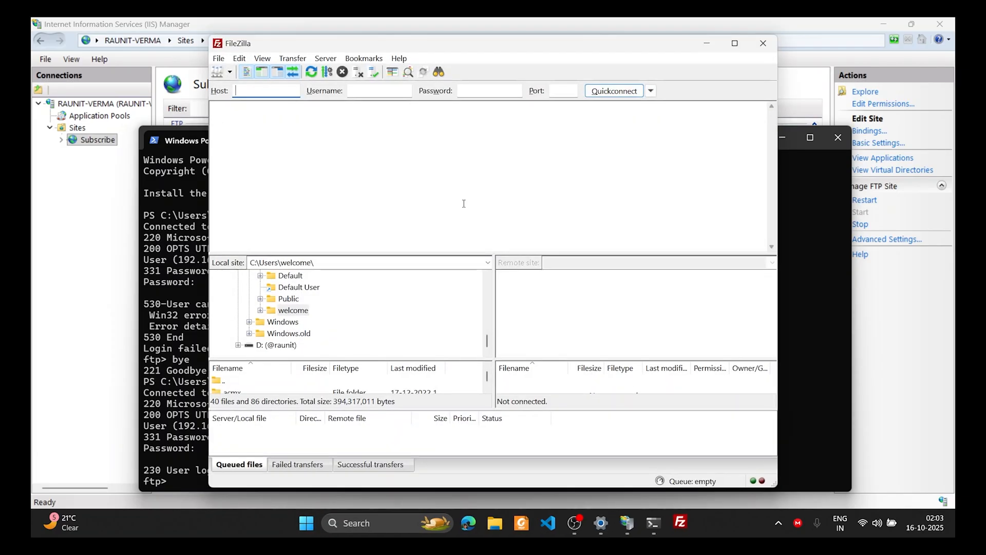
text(92.168.1.9)
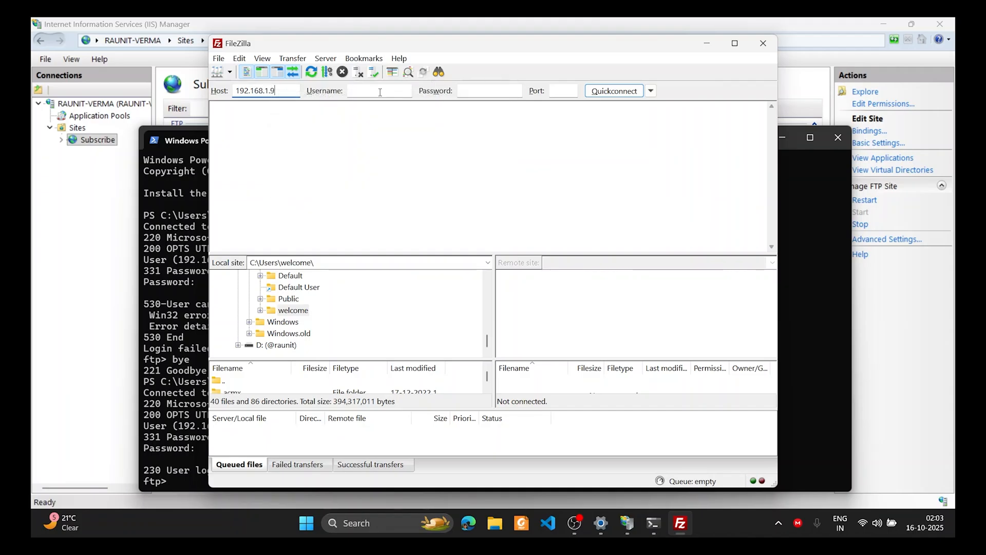
click(379, 91)
text(ftpuser)
key(Tab)
text(123)
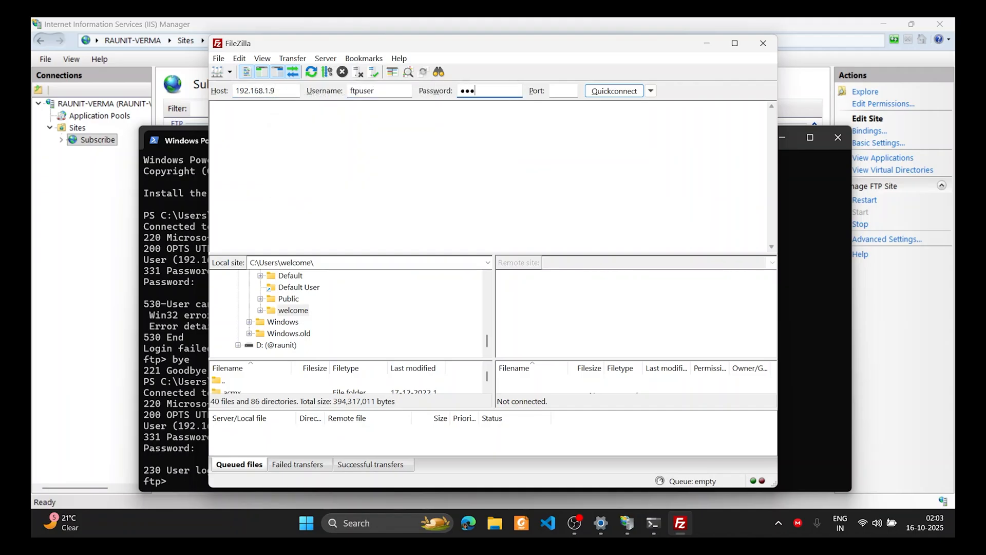
key(Tab)
key(Return)
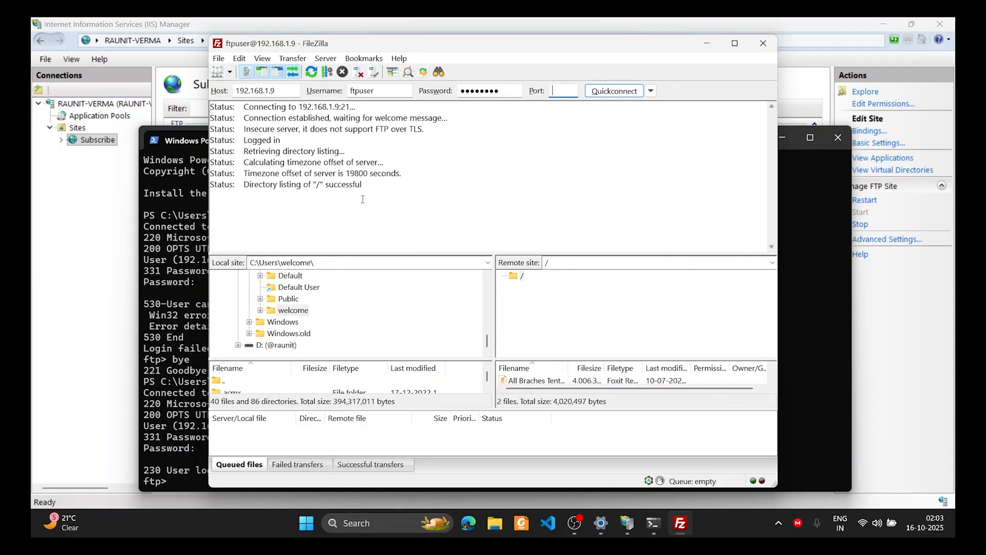
Enlarge the remote list to view the PDF and contacts.xlsx, then close FileZilla
click(520, 277)
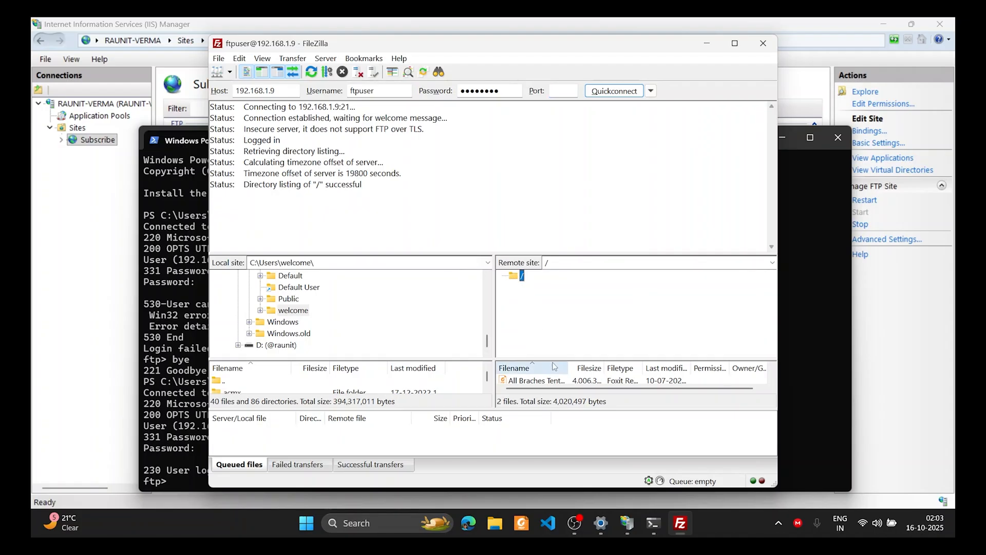
drag(561, 358, 570, 304)
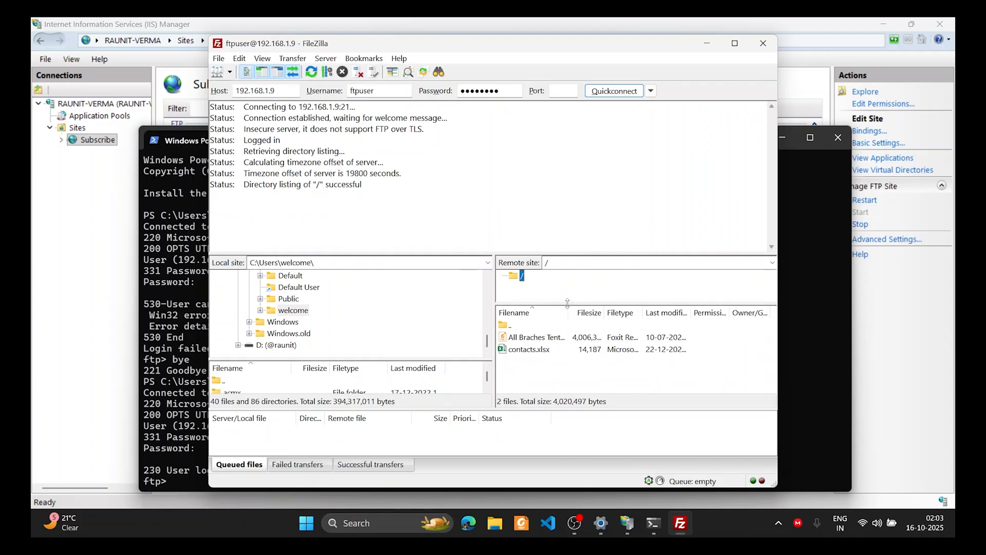
click(544, 338)
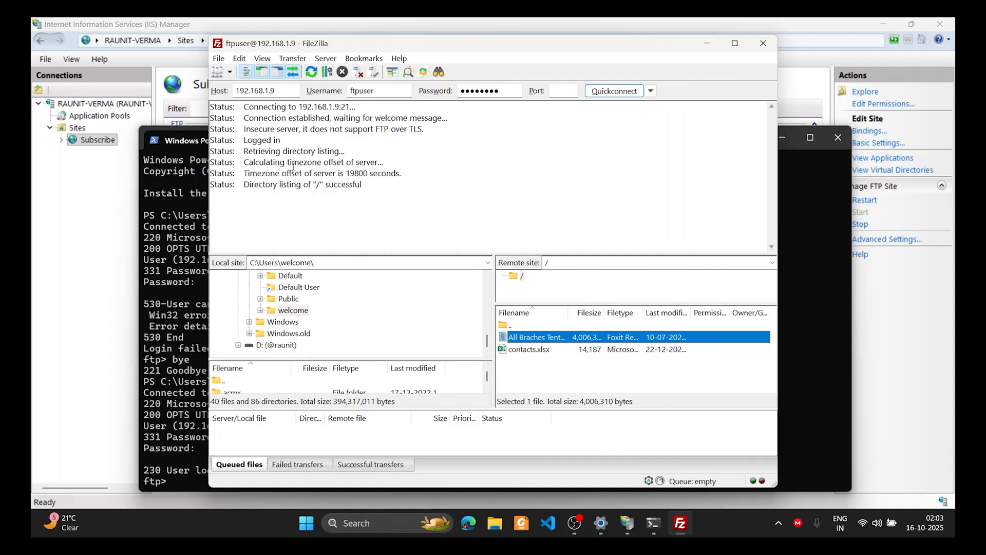
drag(269, 152, 348, 189)
click(424, 183)
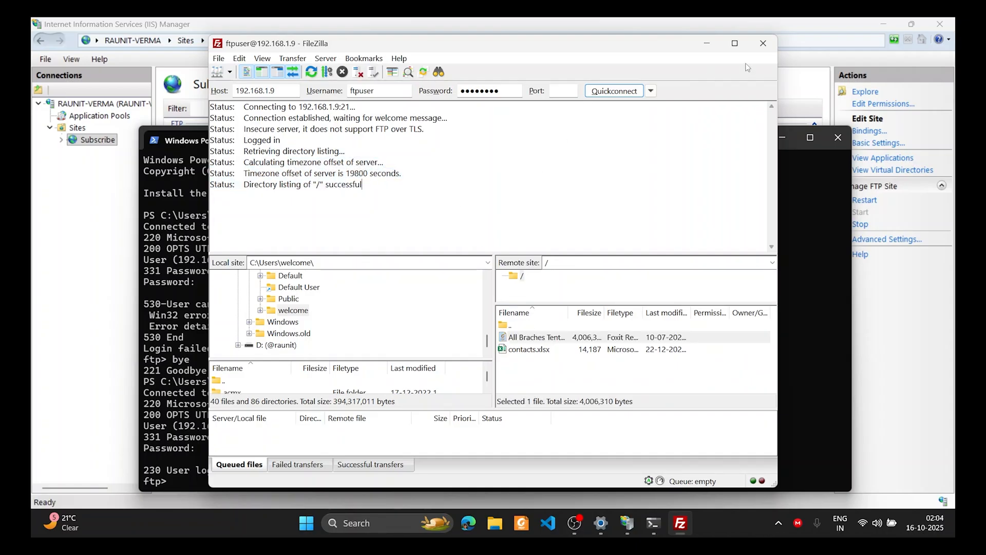
click(762, 51)
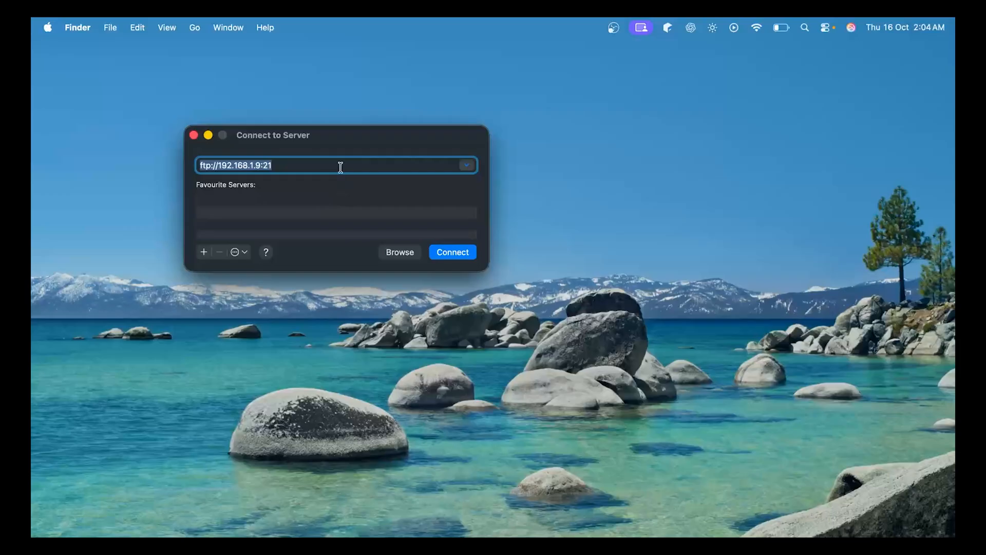
Trim the last port digit from the server address, reconnect and submit the password
click(343, 165)
key(BackSpace)
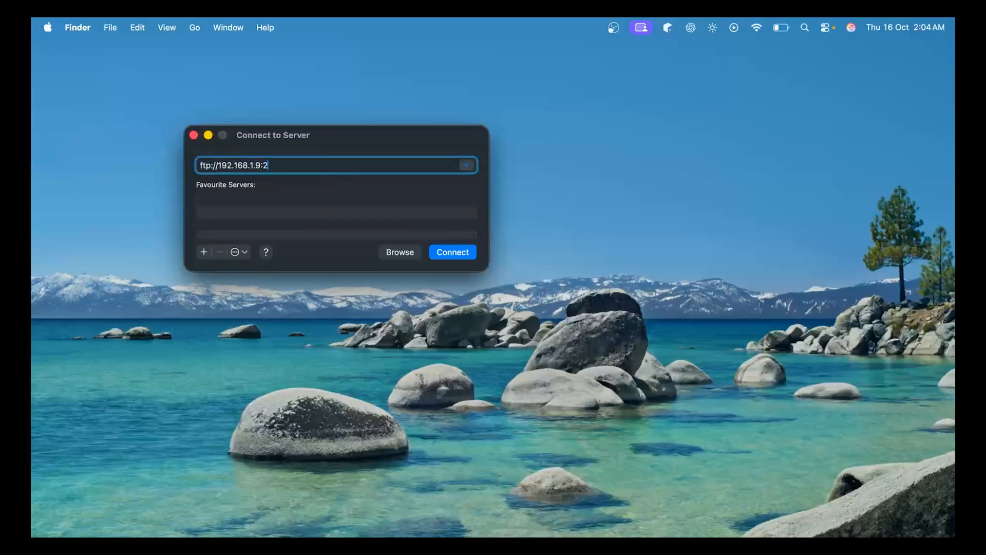
key(Return)
text(******)
key(Return)
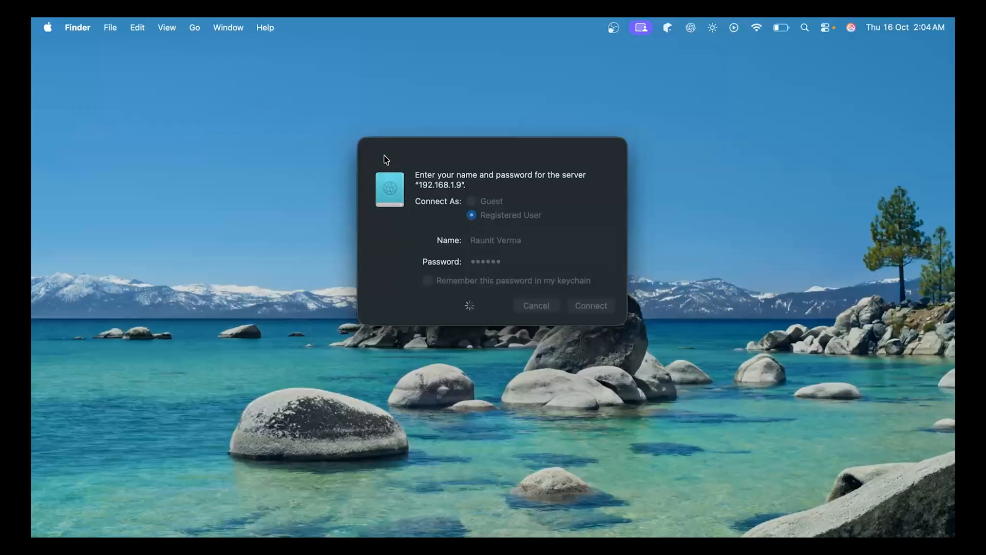
Bring up Connect to Server and cancel the stalled login prompt
click(194, 27)
click(248, 327)
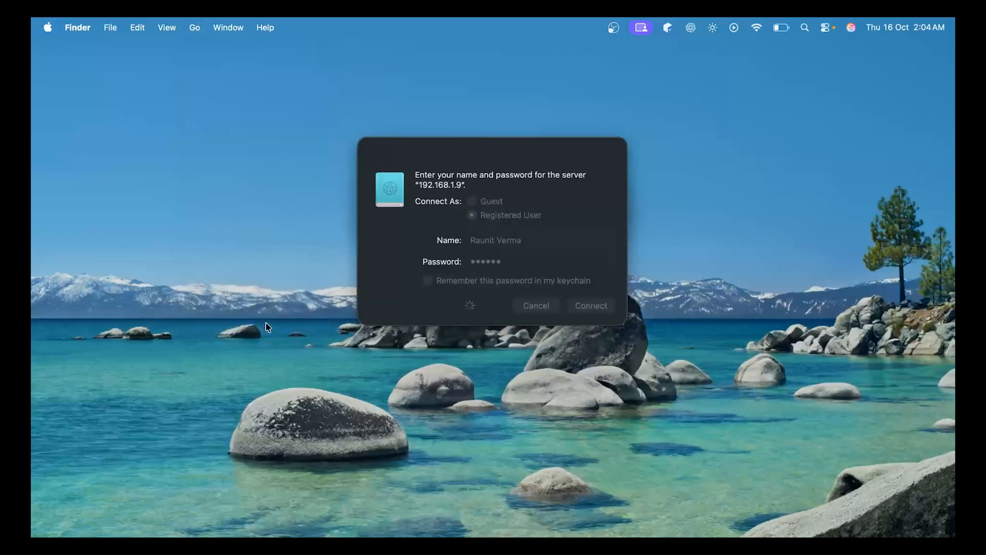
drag(389, 149, 566, 222)
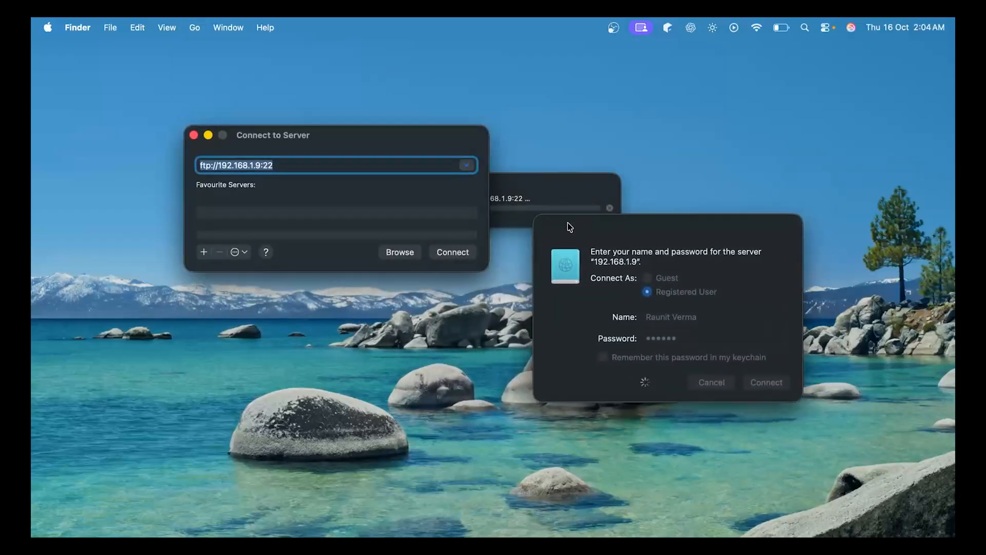
click(502, 169)
click(513, 184)
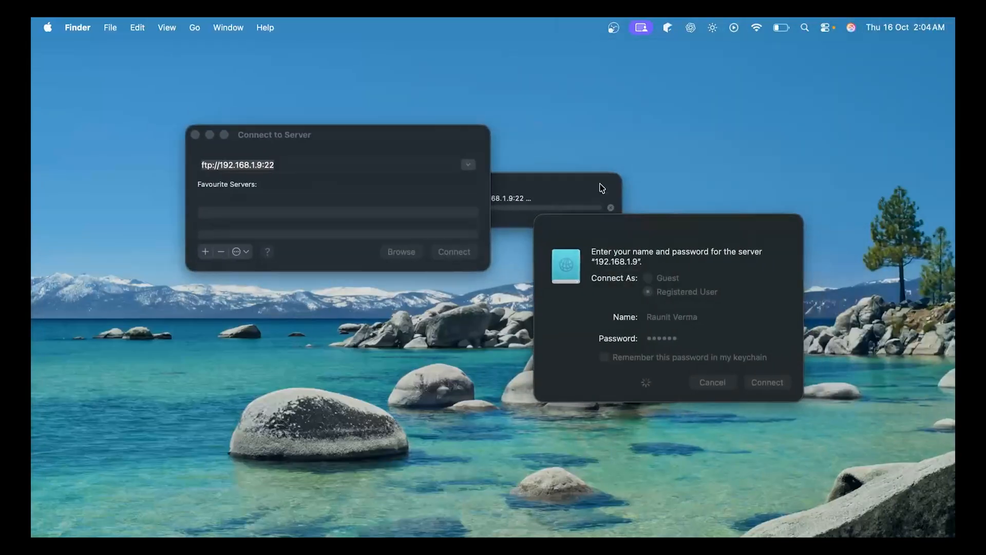
click(610, 208)
click(610, 208)
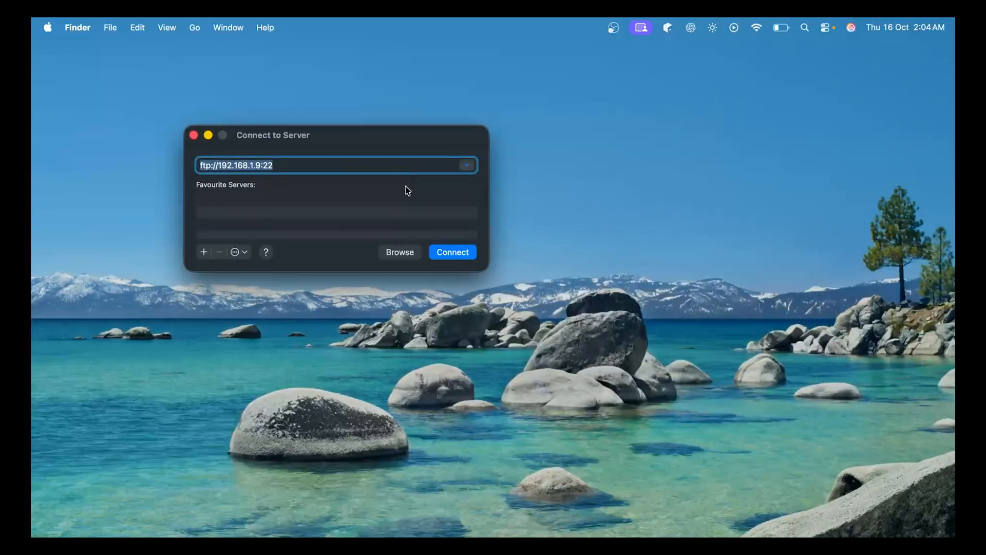
Correct the server address to port 21 and connect with Registered User selected
click(354, 172)
key(BackSpace)
text(1)
key(Return)
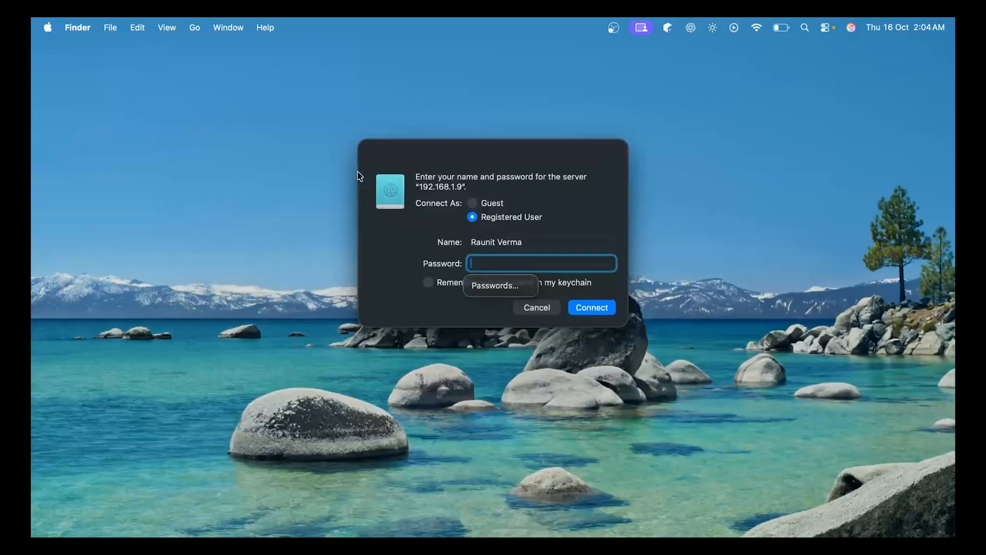
click(493, 205)
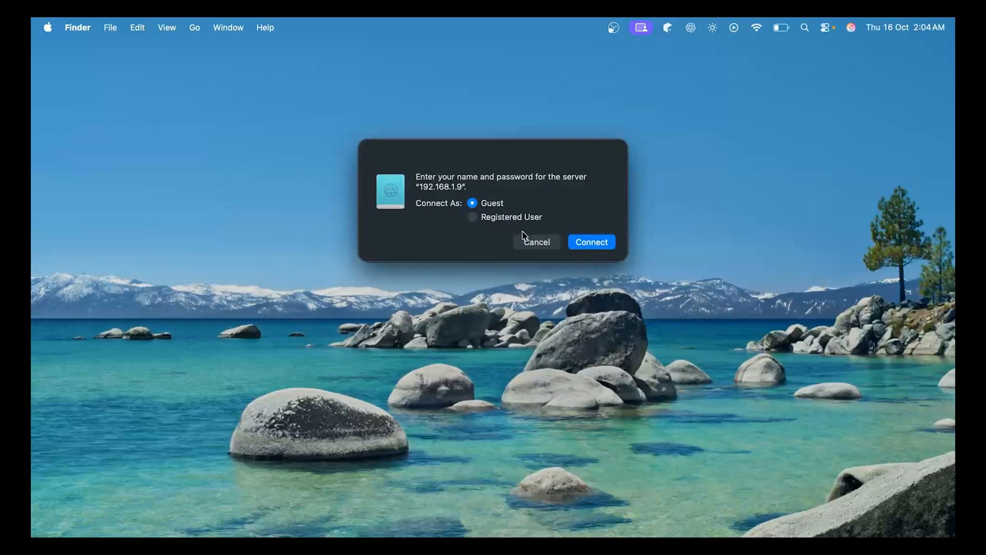
click(513, 220)
Log in as registered user ftpuser with the account password
triple_click(487, 242)
text(w)
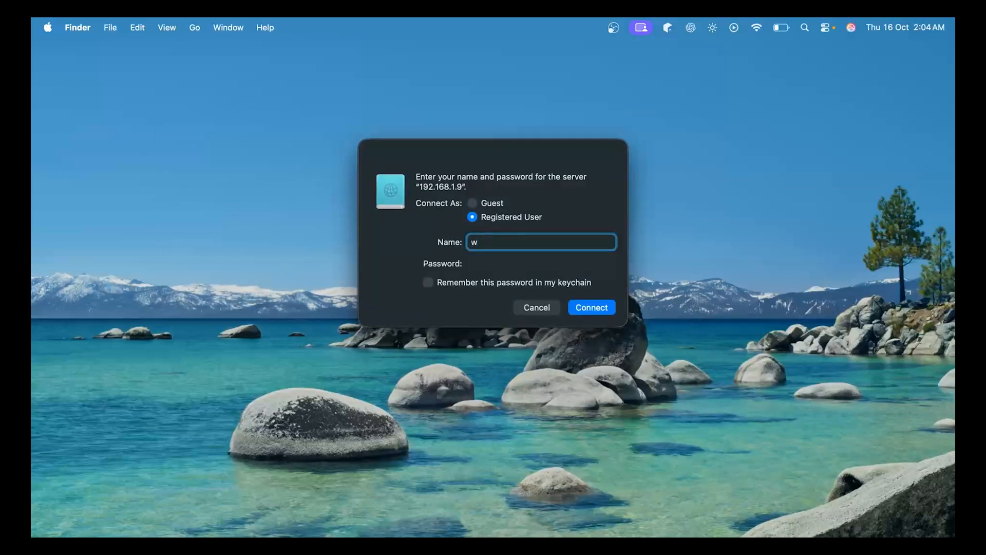
key(BackSpace)
text(ftpuser)
key(Tab)
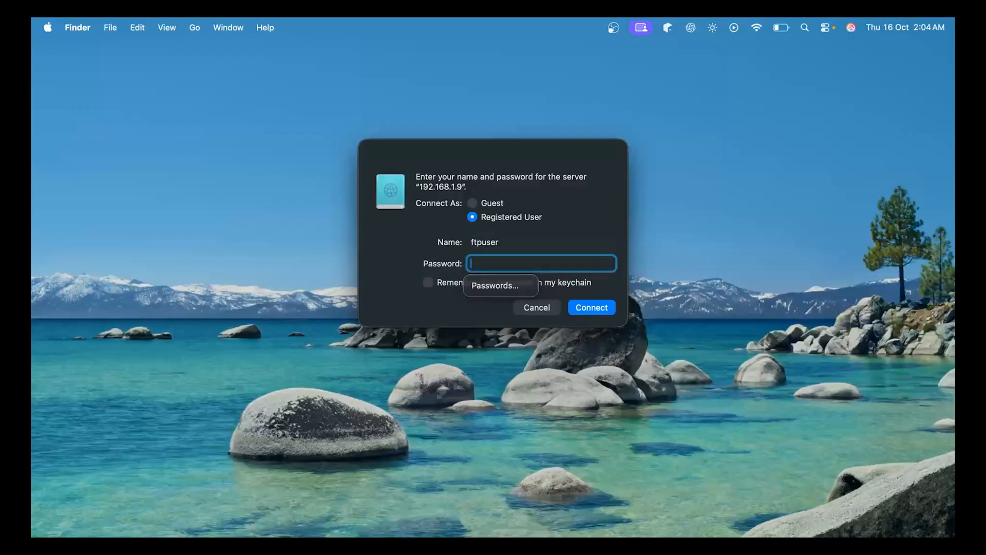
text(••••••••)
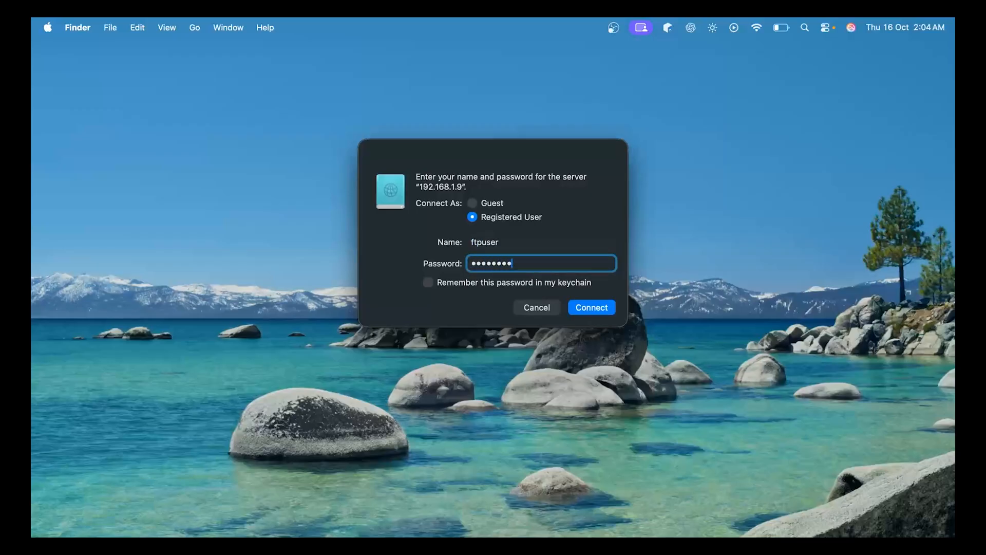
key(Return)
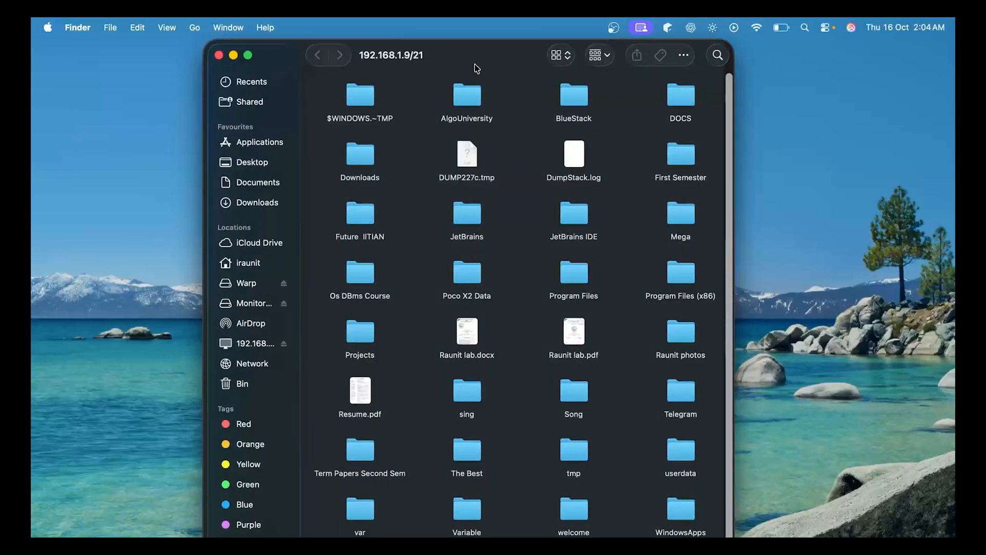
Browse the FTP shared folder, then reopen it via the server under Network
click(257, 344)
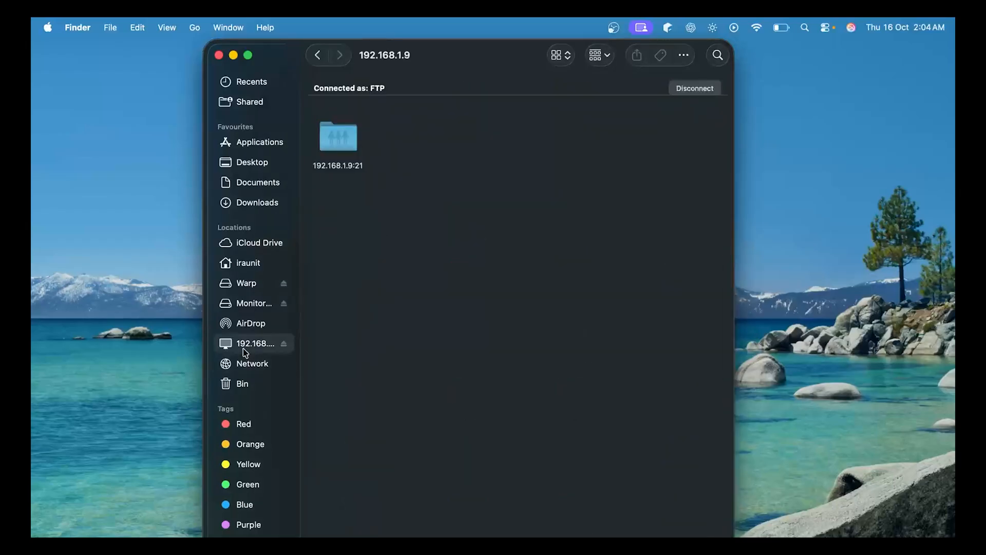
double_click(338, 135)
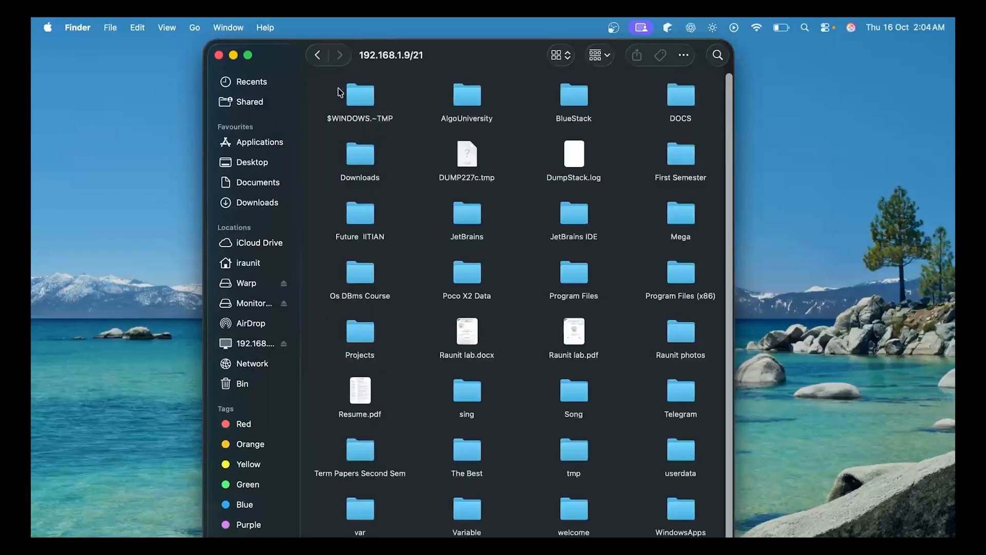
click(319, 55)
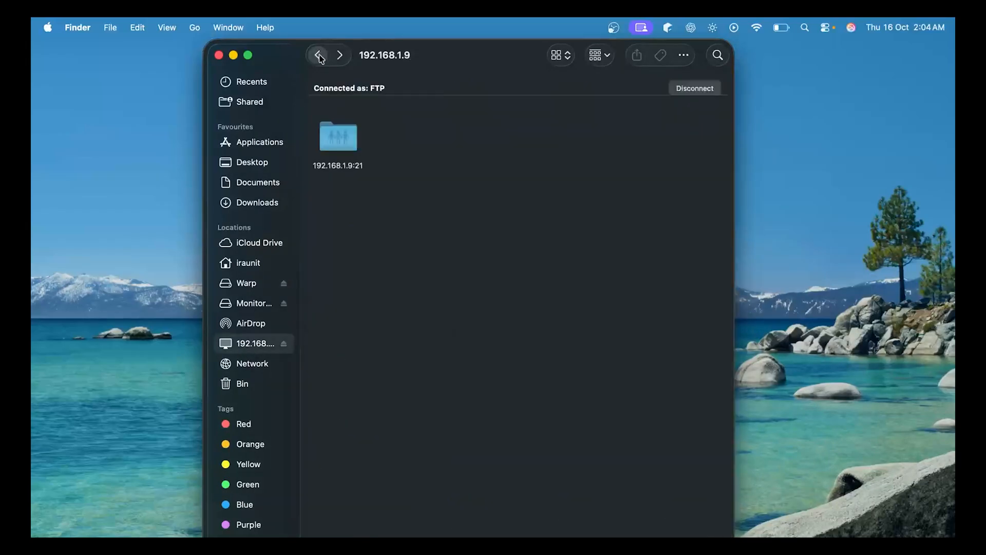
click(255, 368)
double_click(329, 120)
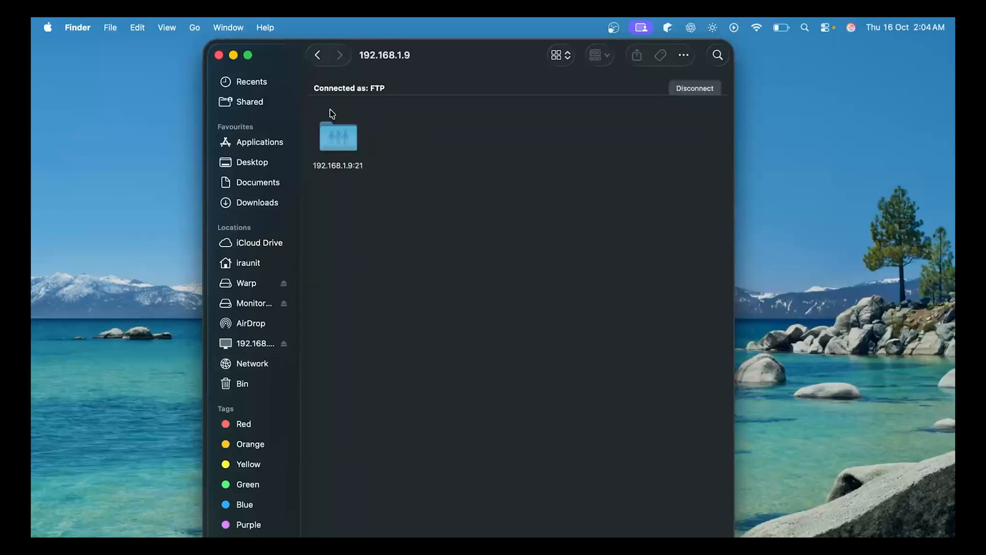
double_click(338, 138)
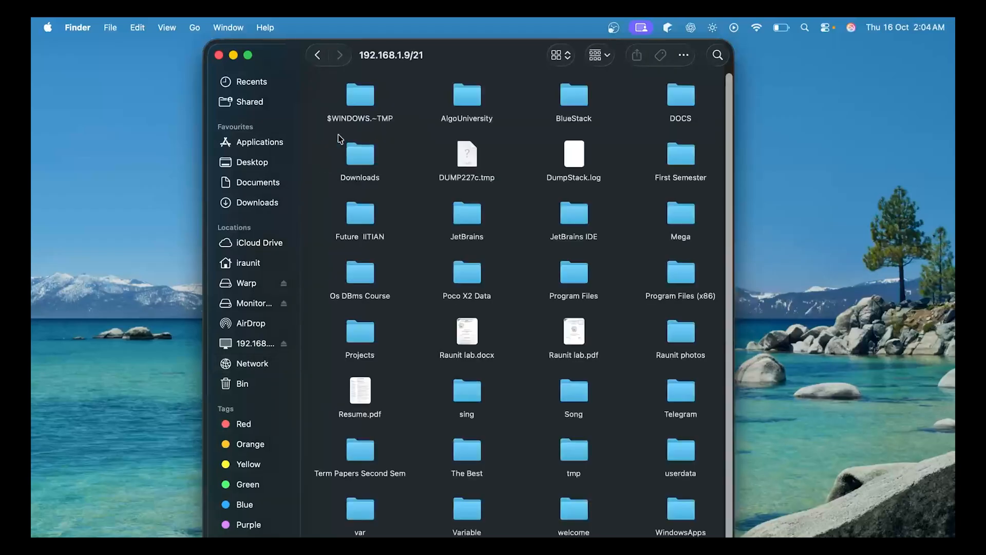
Return to the server's top level, eject the FTP server and open Network
right_click(406, 126)
click(411, 133)
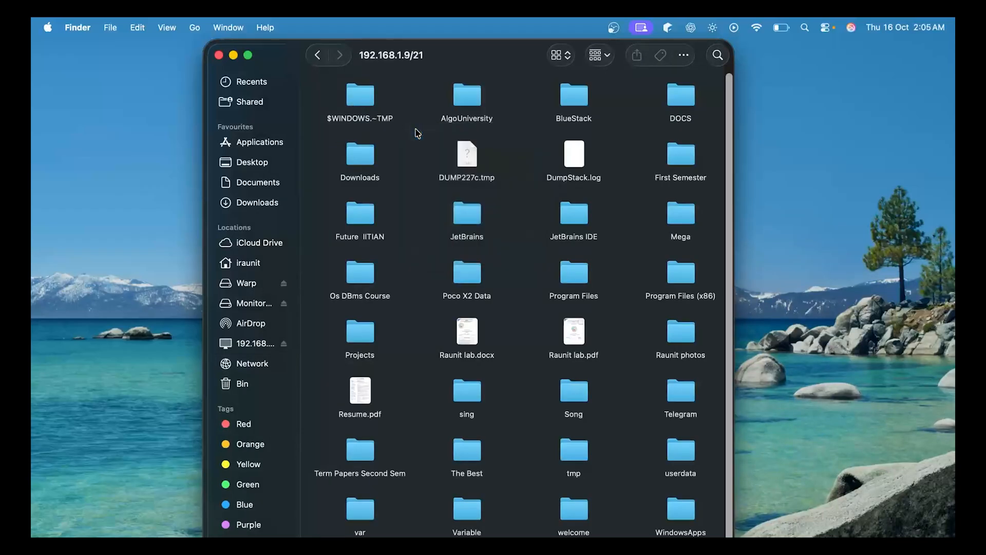
click(285, 347)
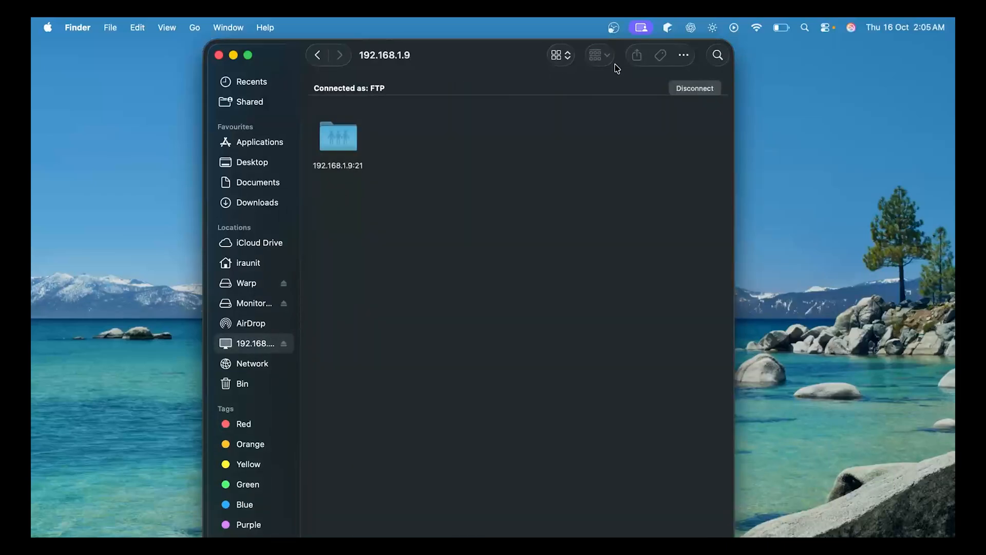
click(678, 90)
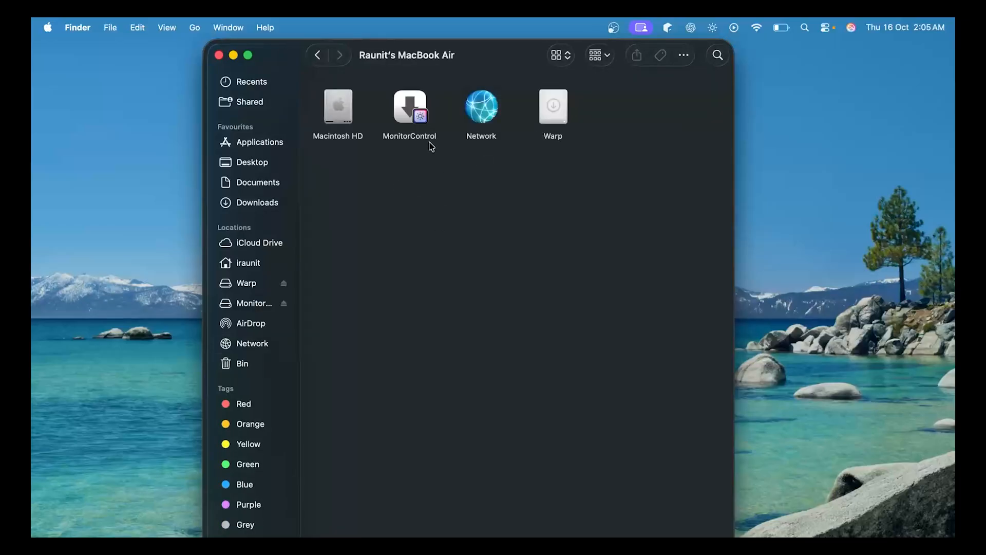
double_click(462, 126)
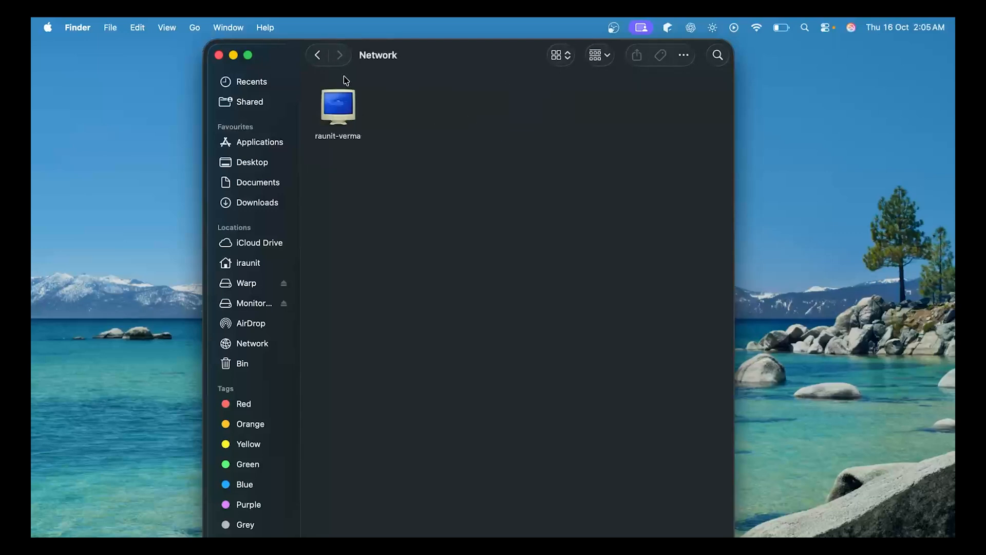
Reconnect to the FTP server on port 21 as user 'welcome' with its password
click(219, 55)
click(195, 27)
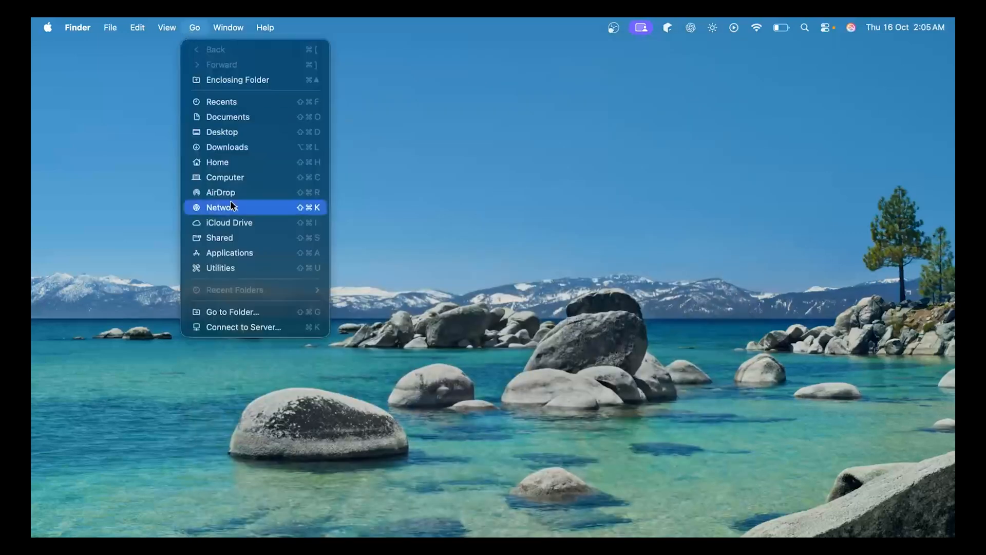
click(245, 327)
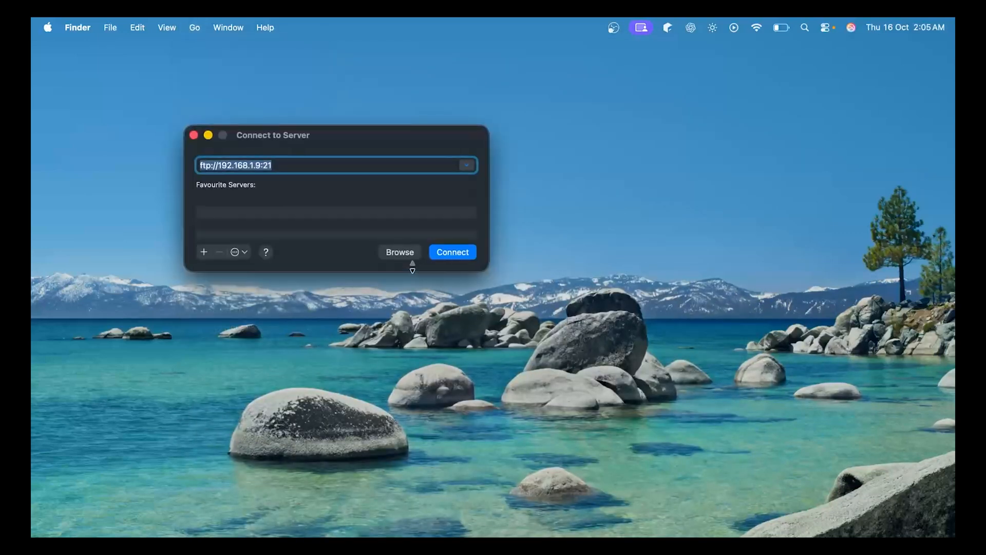
click(450, 252)
triple_click(490, 243)
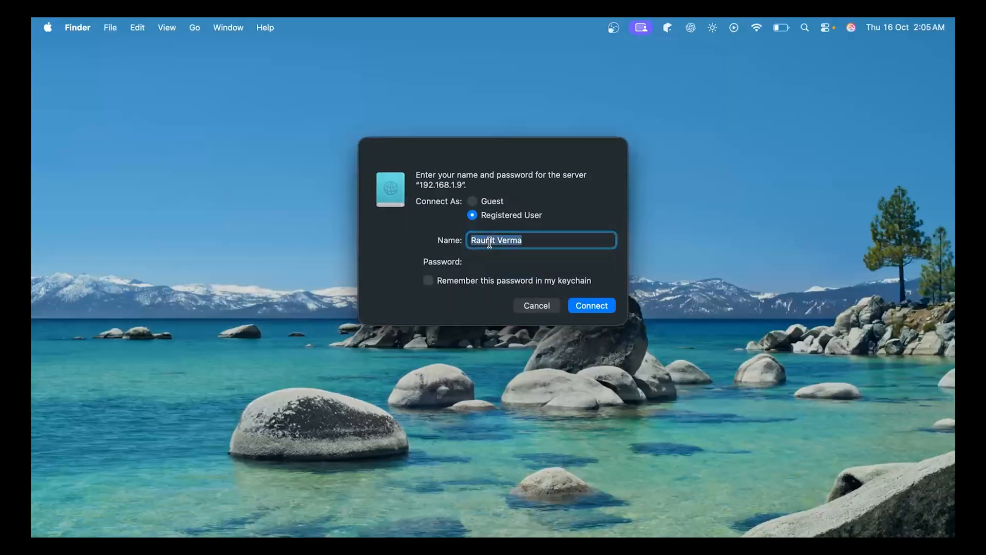
text(welcome)
key(Tab)
text(••••)
key(Return)
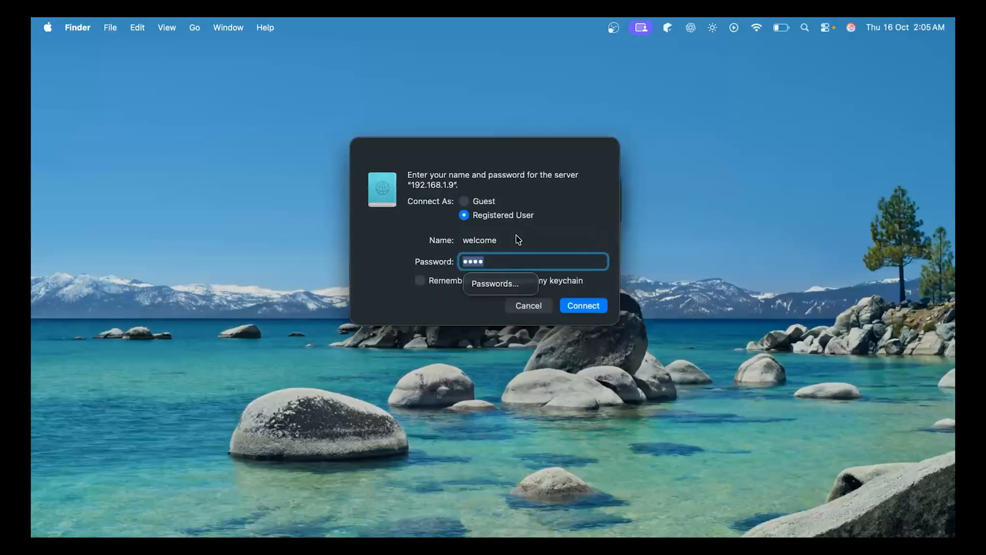
Retry the login as ftpuser and dismiss the share-does-not-exist error
double_click(519, 245)
text(ftpuser)
key(Tab)
text(•••••••)
key(Return)
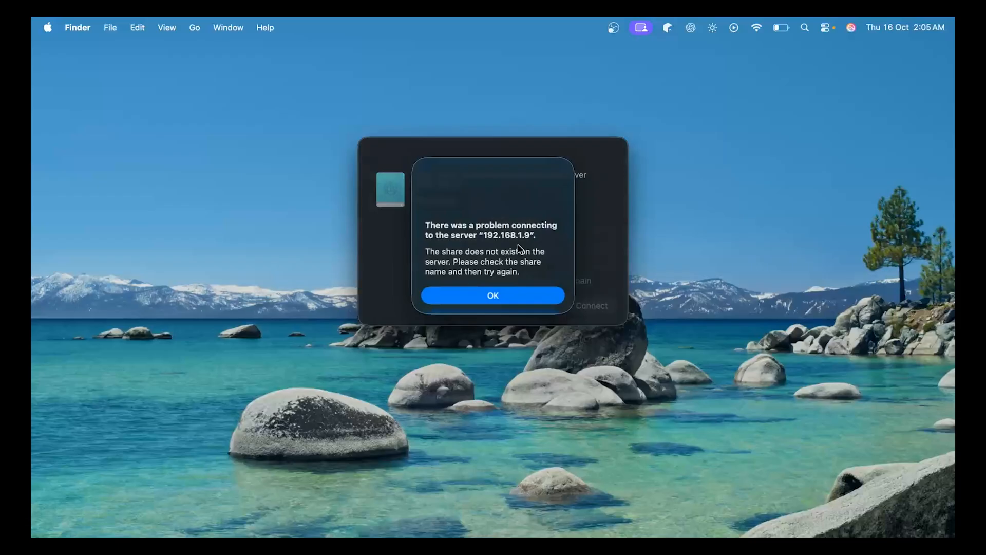
click(485, 296)
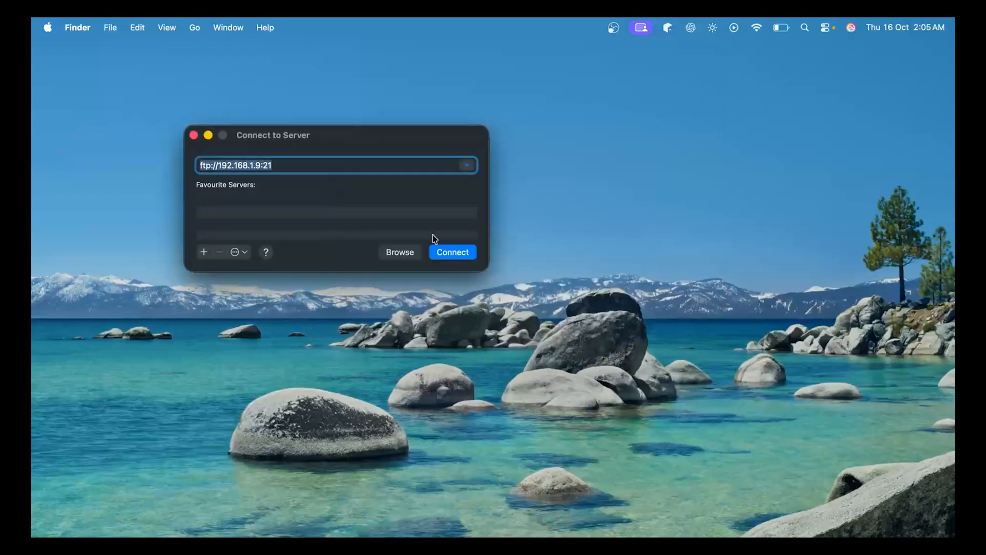
Retry connecting as ftpuser once more and dismiss the resulting error
click(452, 252)
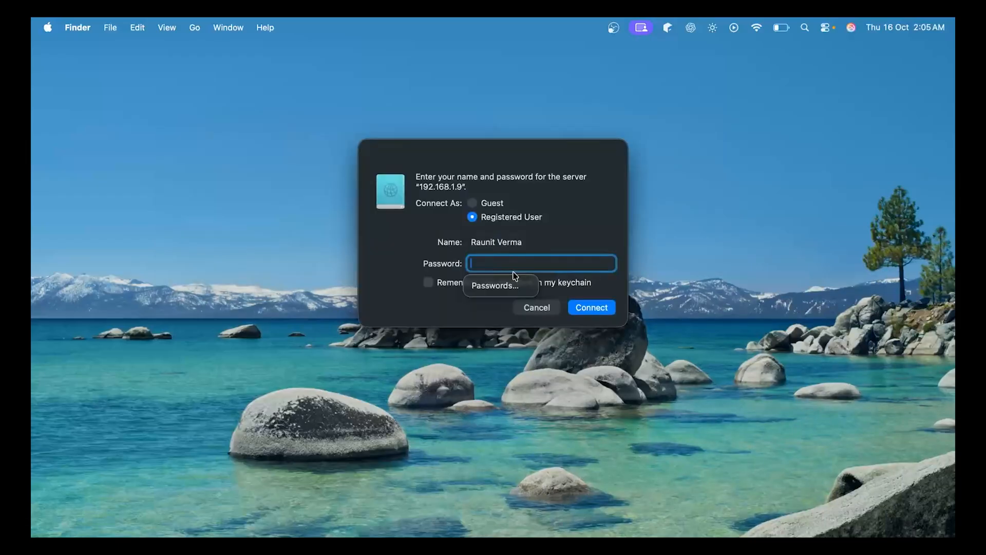
click(525, 245)
text(ftpuser)
key(Tab)
text(••••••••)
key(Return)
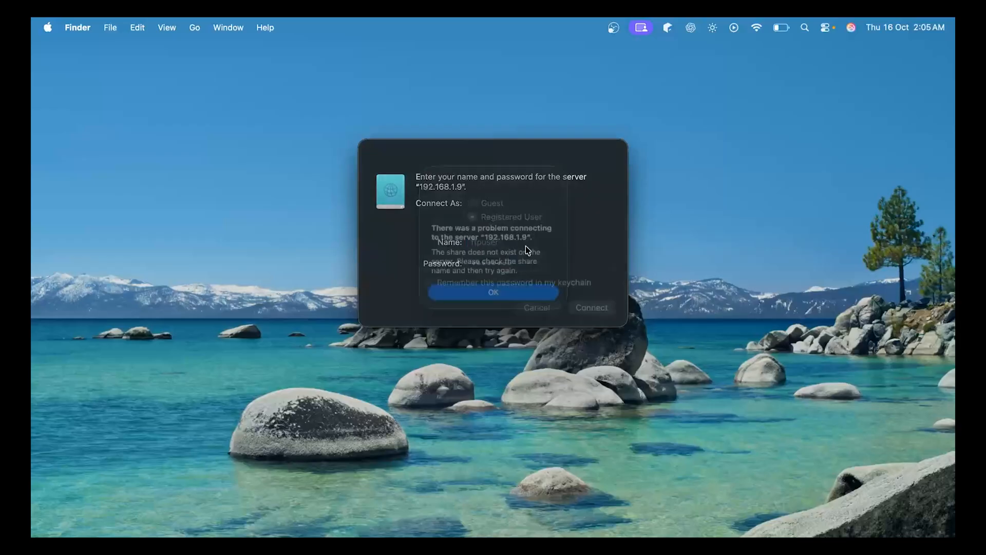
click(494, 298)
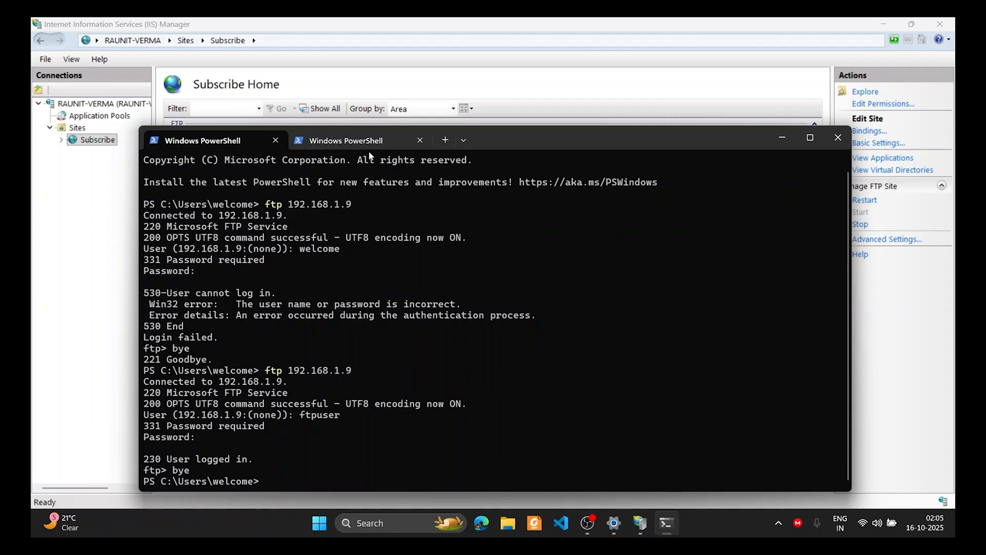
In the second PowerShell tab, run 'iisernet', which fails as unrecognized
click(360, 141)
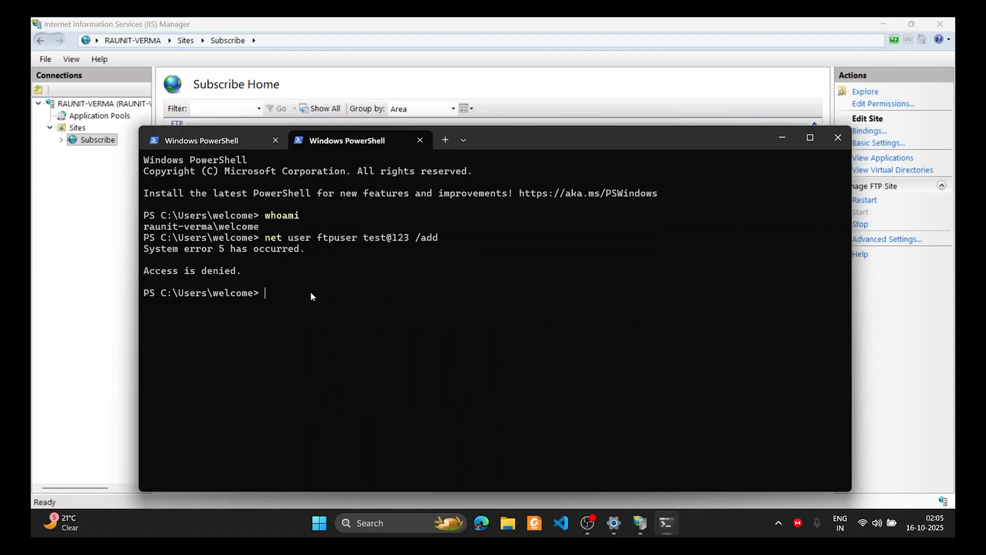
text(iisernet)
key(Return)
text(iisre)
key(BackSpace)
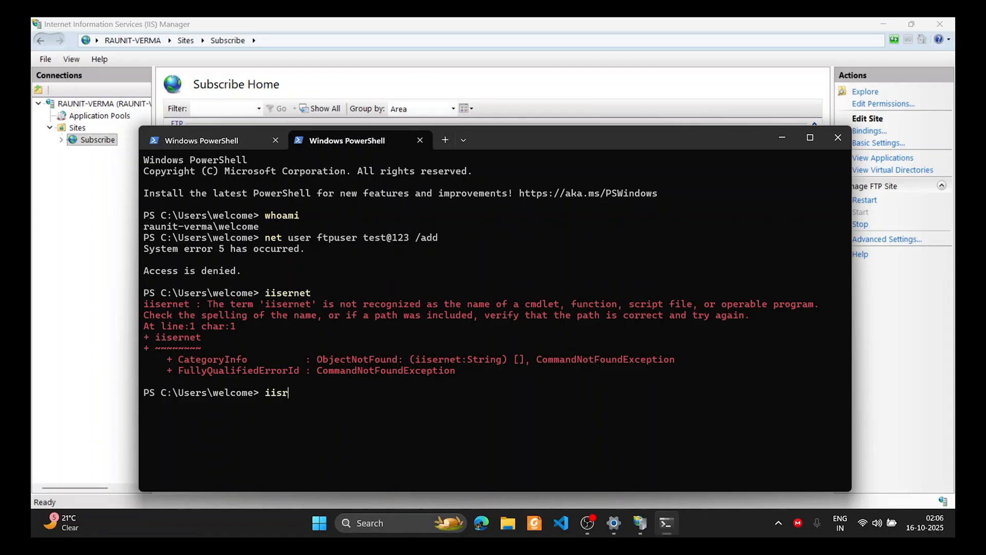
key(BackSpace)
key(BackSpace)
text(sre)
key(BackSpace)
key(BackSpace)
key(BackSpace)
key(BackSpace)
key(BackSpace)
Run history to list earlier commands and recall the net user add-user command
text(history)
key(Return)
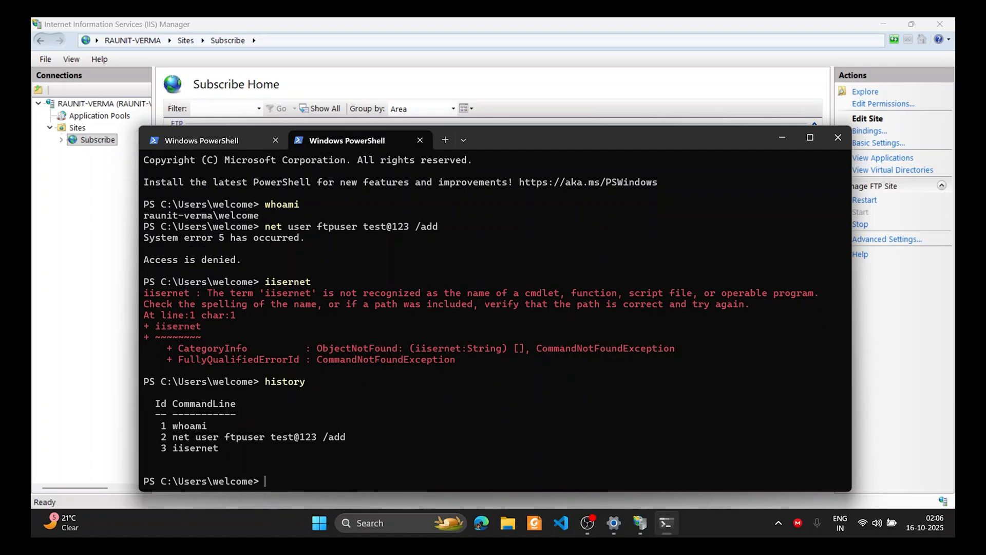
key(Up)
key(Up)
key(Up)
key(Up)
key(Up)
key(Up)
key(Up)
key(Up)
key(Up)
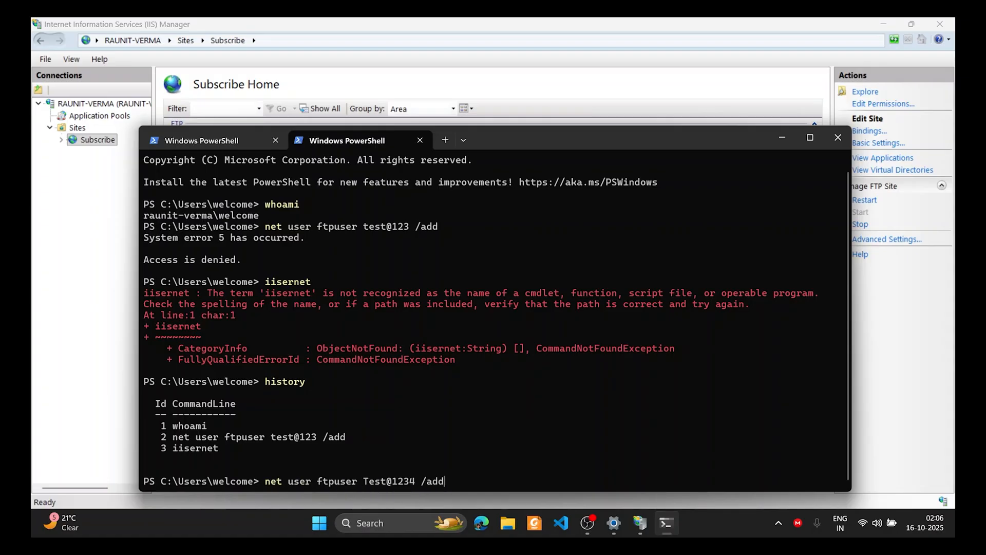
Run iisreset in the non-elevated PowerShell, which is refused with Access denied
key(Return)
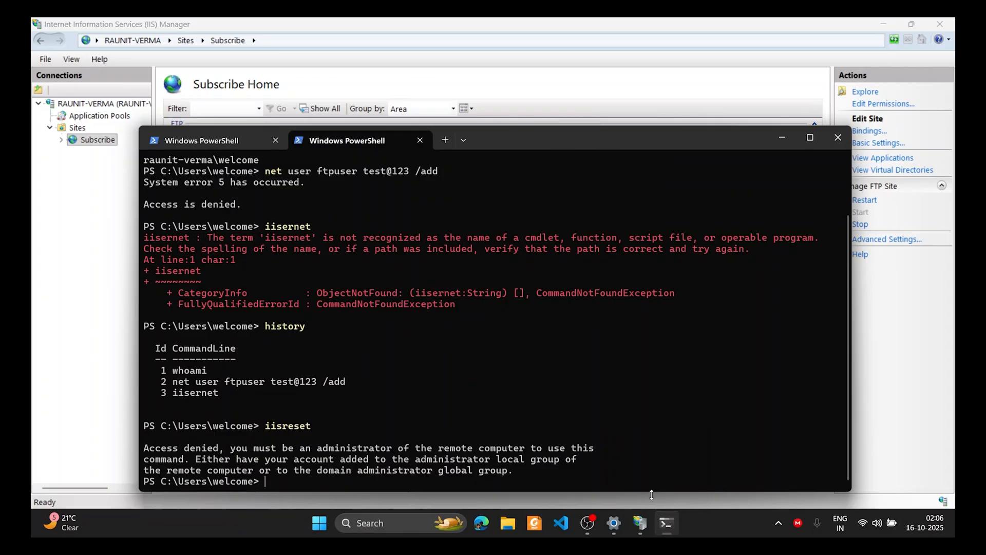
double_click(296, 430)
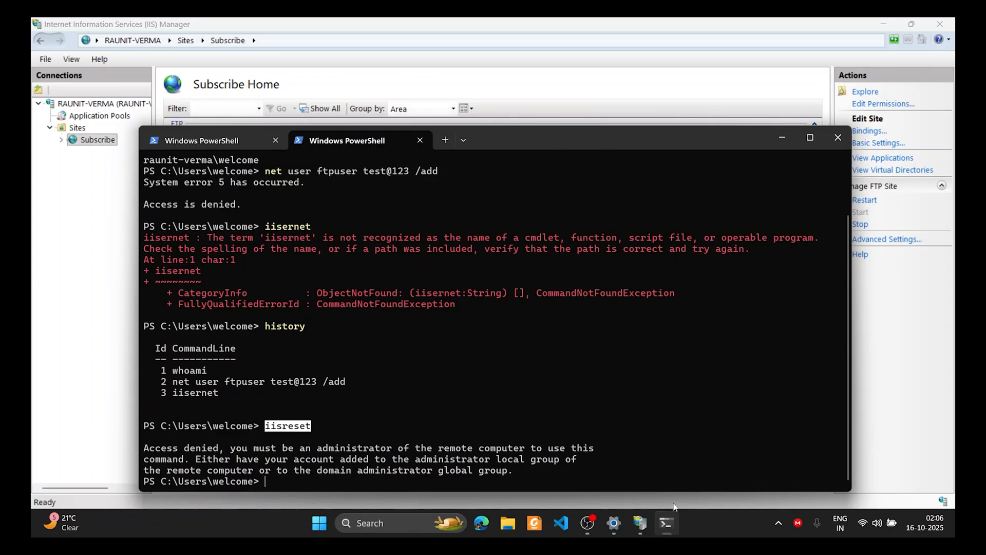
mouse_move(671, 512)
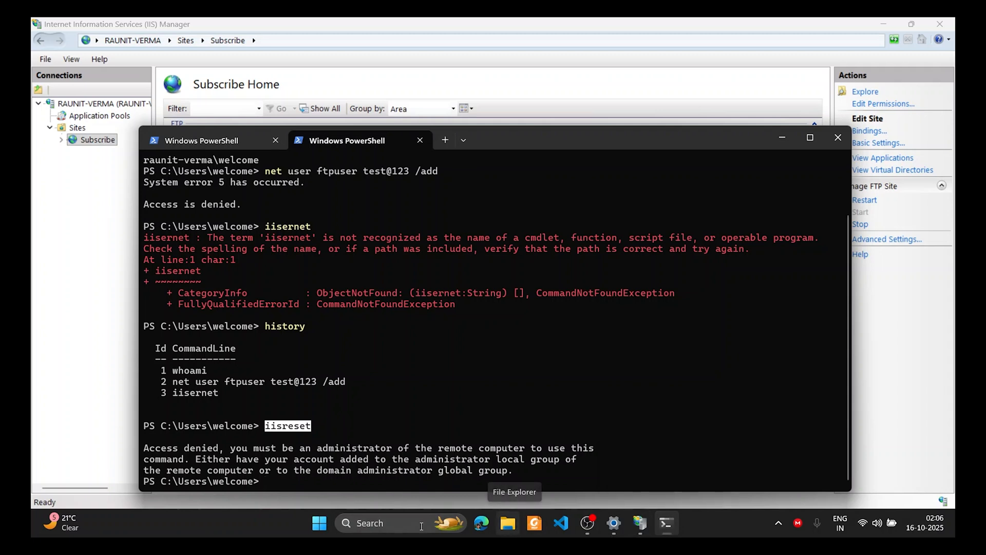
click(393, 522)
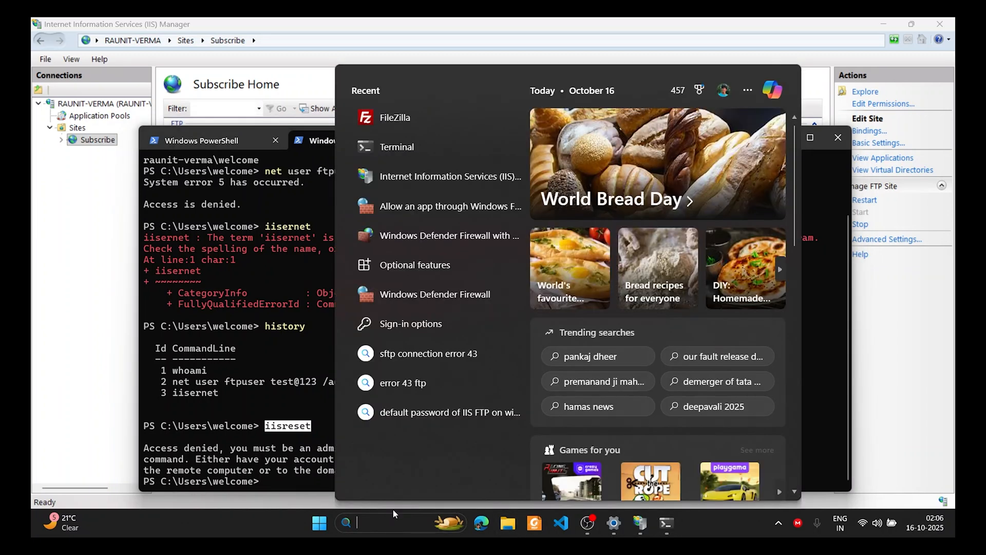
Launch Terminal as administrator and run iisreset there
right_click(430, 148)
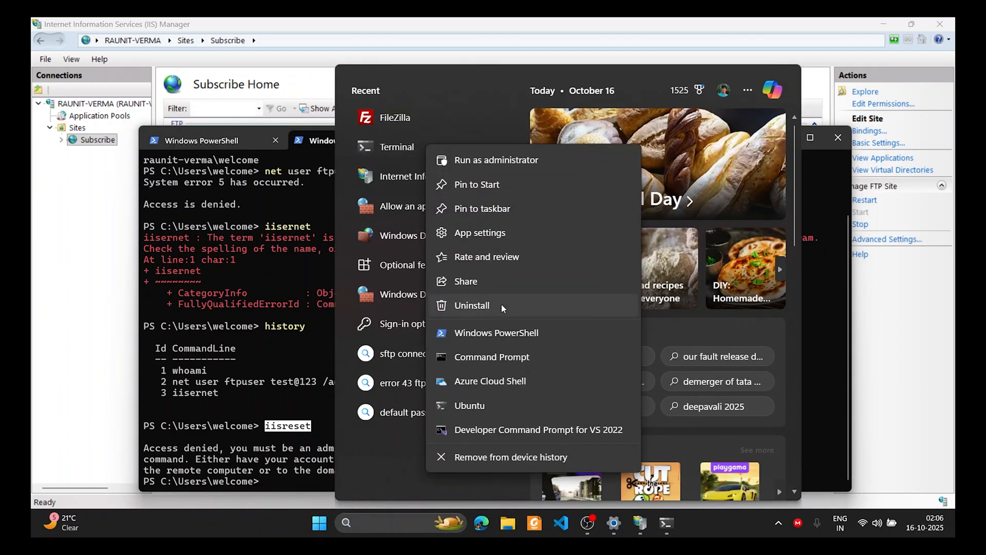
click(516, 160)
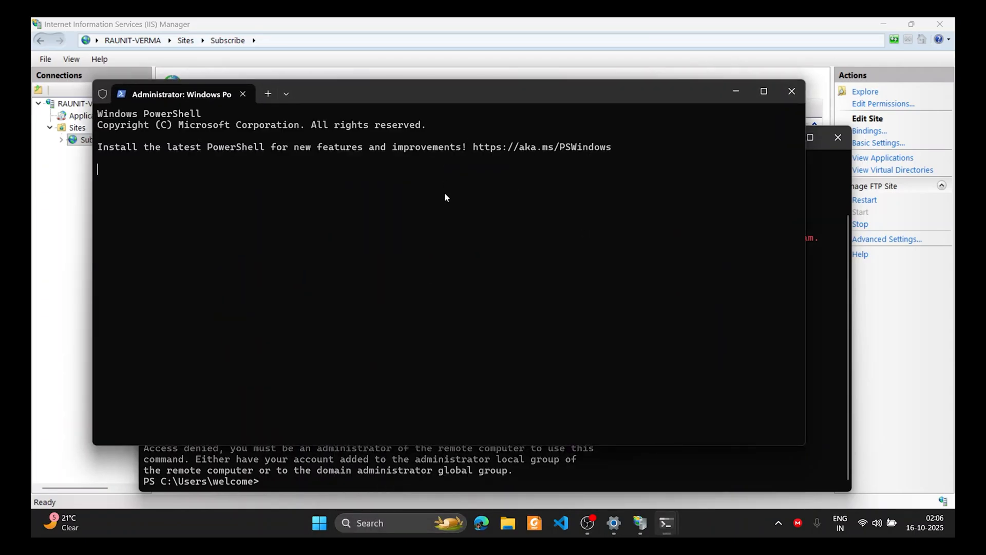
text(iisreset)
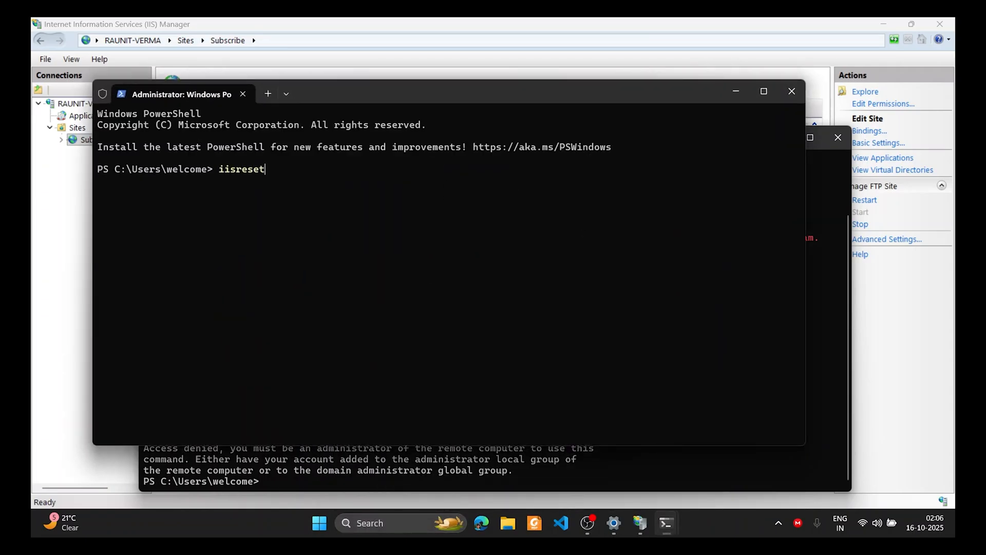
key(Return)
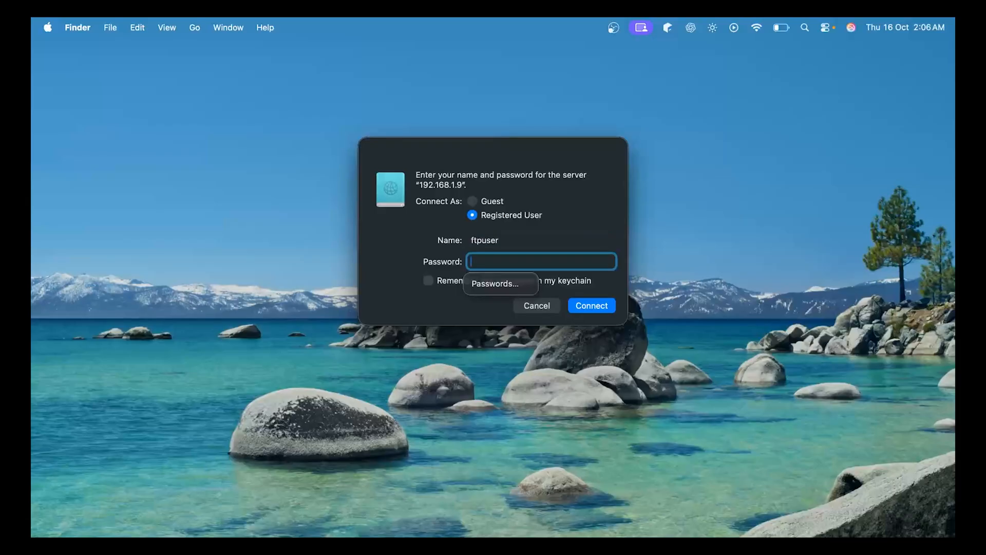
Submit the ftpuser password and dismiss the connection error
text(••••••••)
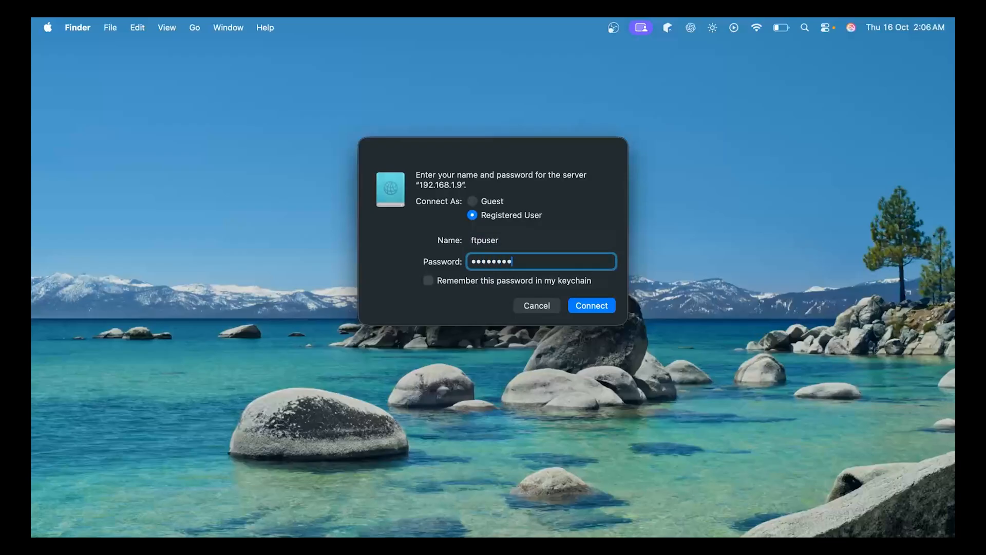
key(Return)
click(495, 297)
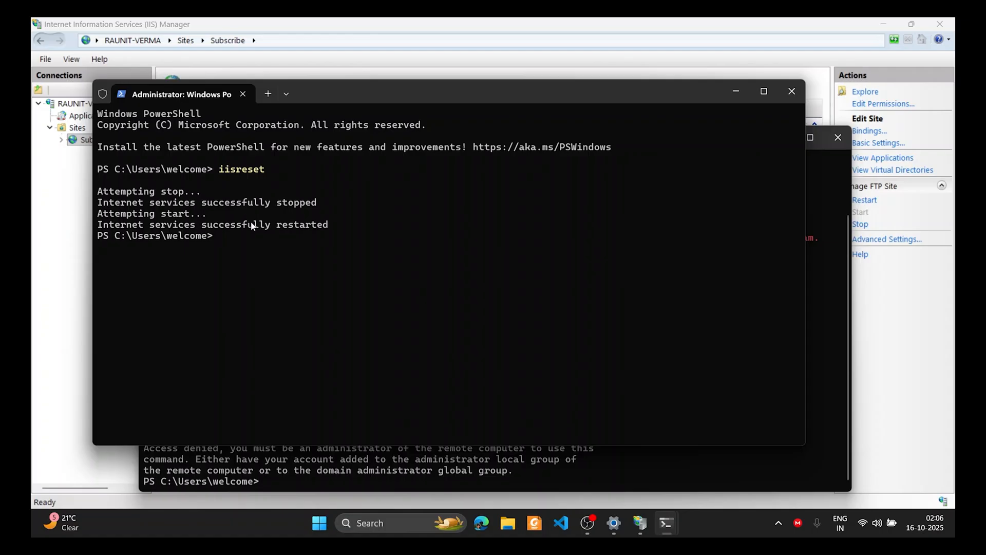
Connect with ftp 192.168.1.9, log in as ftpuser, and close the administrator window
text(ftp 192.168.1.9)
key(Return)
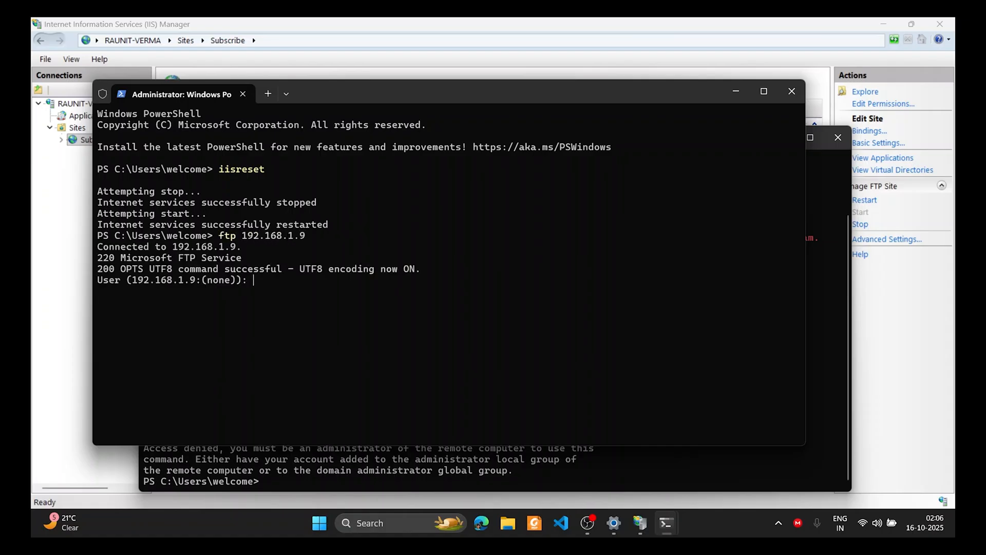
text(ftpuser)
key(Return)
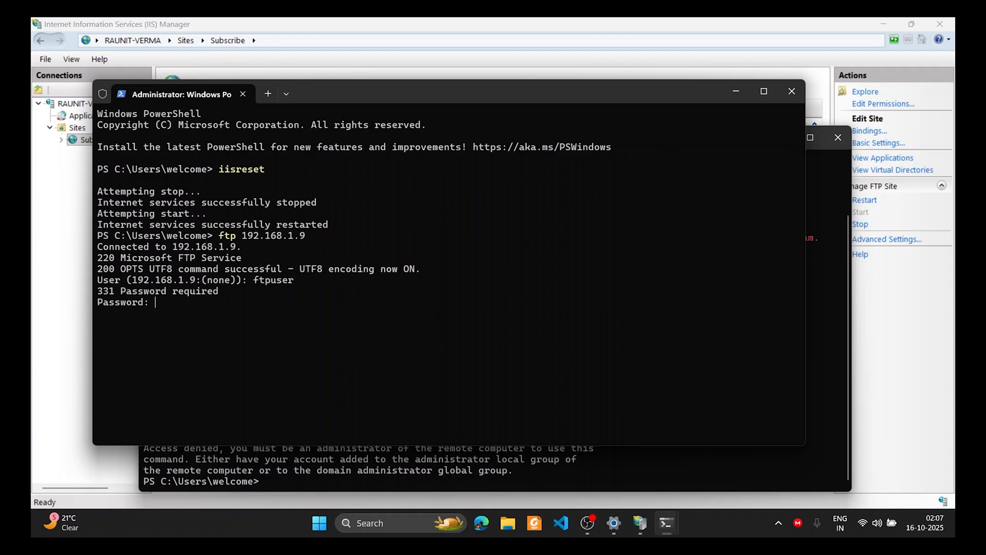
key(Return)
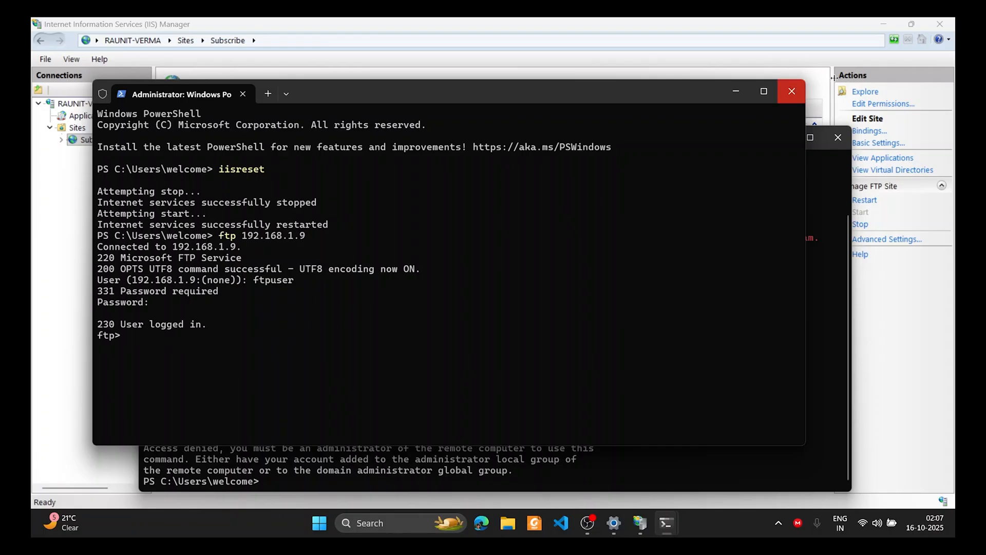
click(791, 93)
Close all terminal tabs and review the Subscribe site's FTP Firewall external IP 192.168.1.9
click(838, 137)
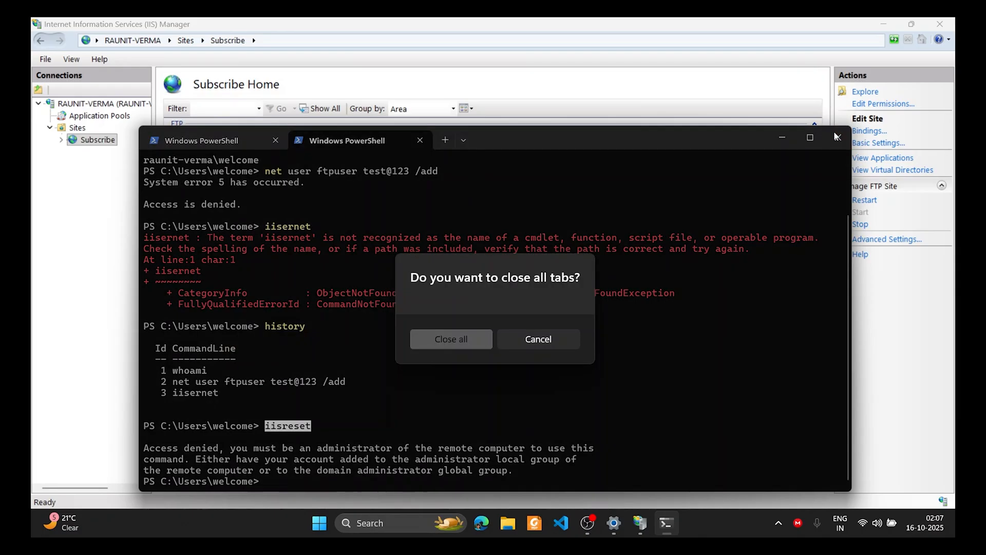
click(473, 341)
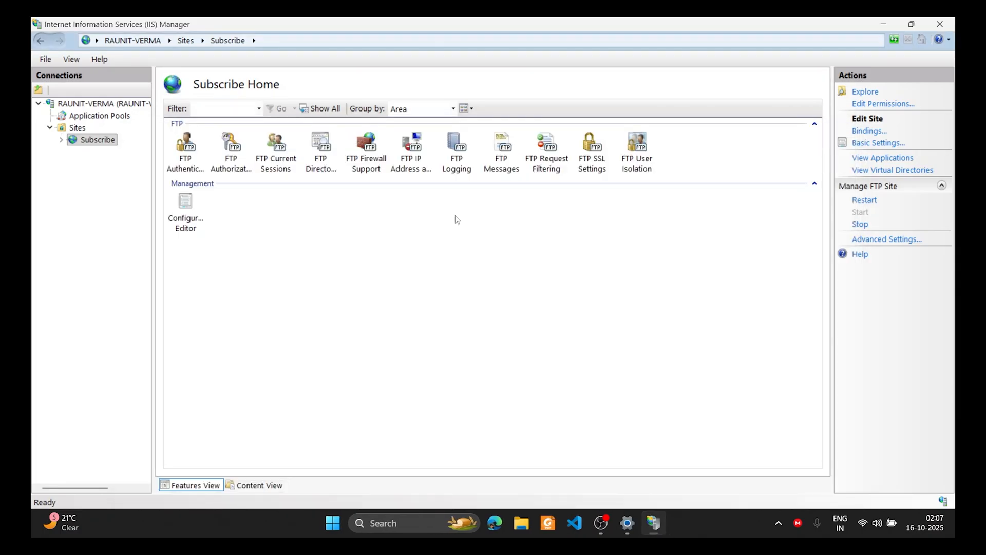
double_click(380, 150)
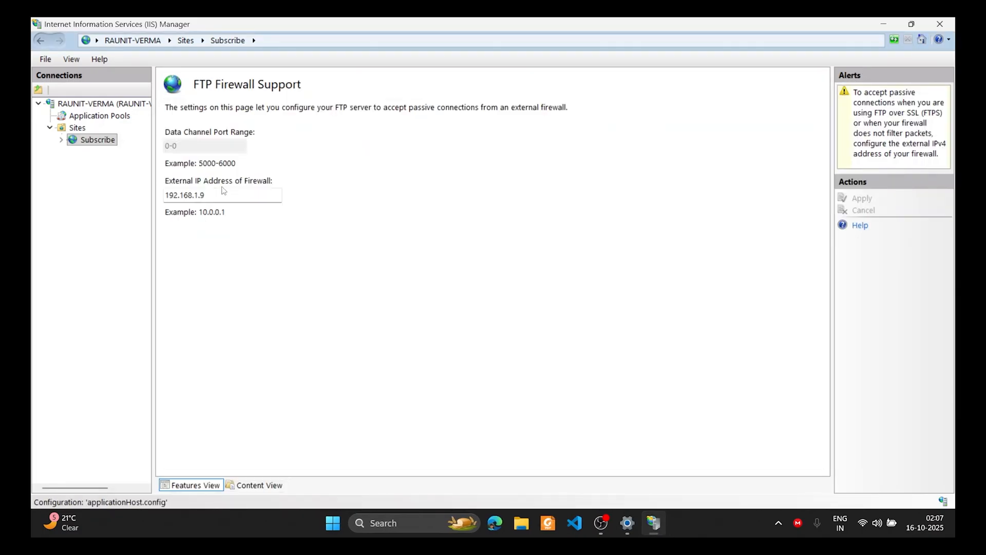
click(227, 40)
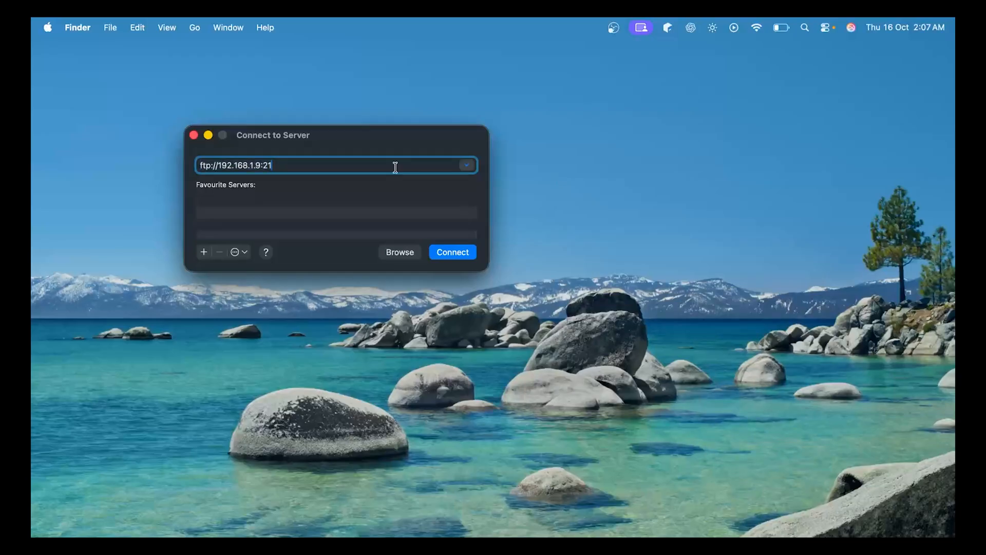
key(Return)
key(shift+Tab)
Sign in to the Finder FTP dialog as ftpuser with the account password, then dismiss the error
text(ftpuser)
key(Tab)
text(password1)
key(Return)
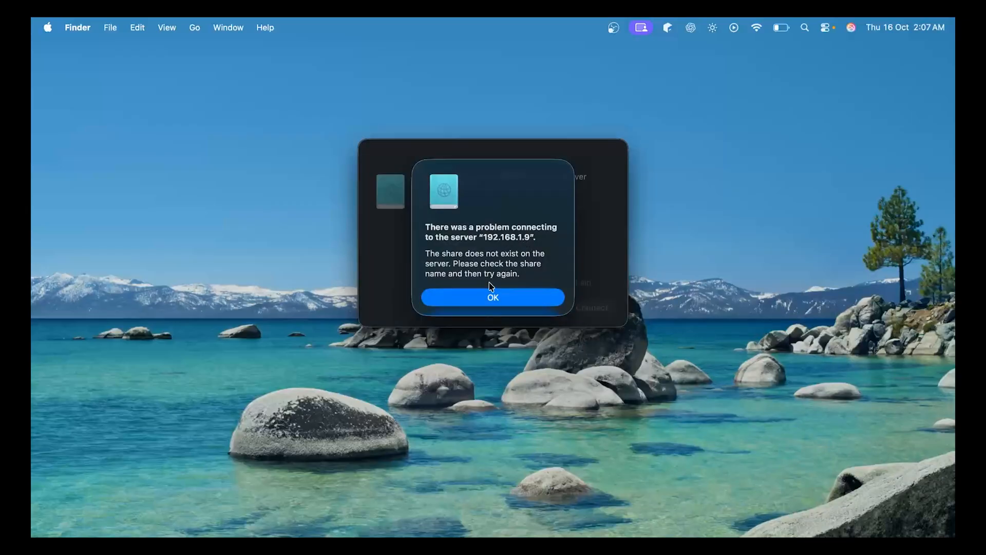
click(484, 300)
Save the server as a favourite and retry login as ftpuser with another password; dismiss the share error
click(203, 250)
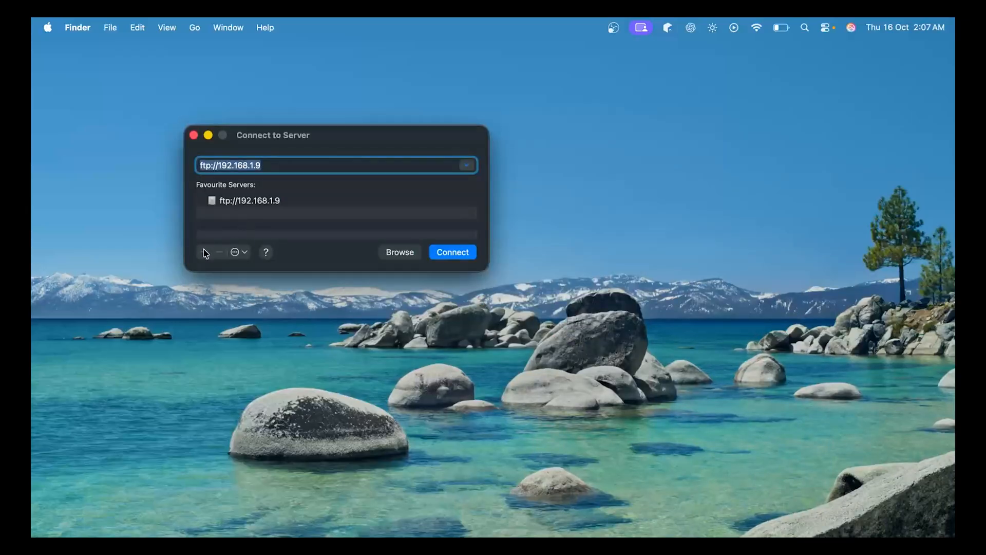
click(241, 201)
click(453, 252)
text(12345)
key(shift+Tab)
text(ftpuser)
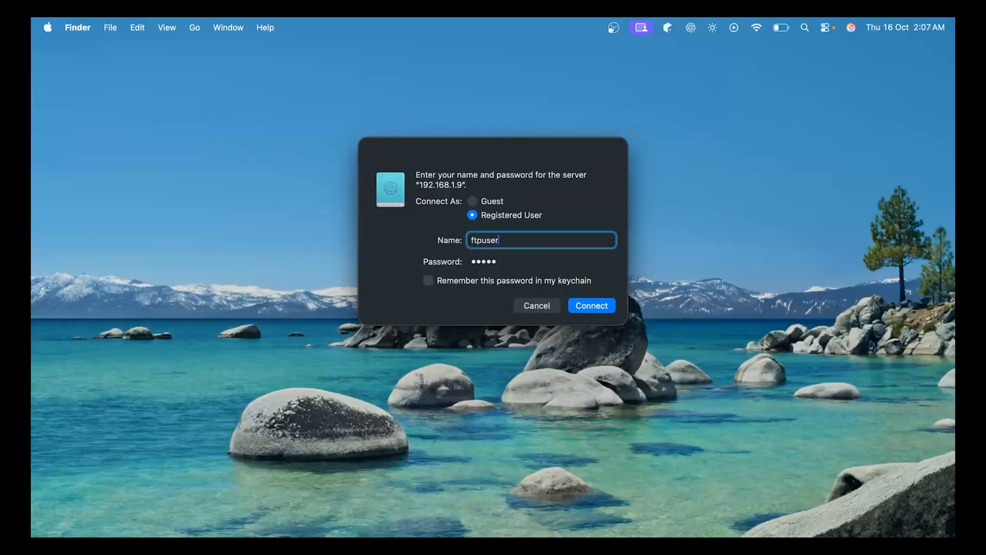
key(Tab)
text(1234)
key(Return)
text(12345)
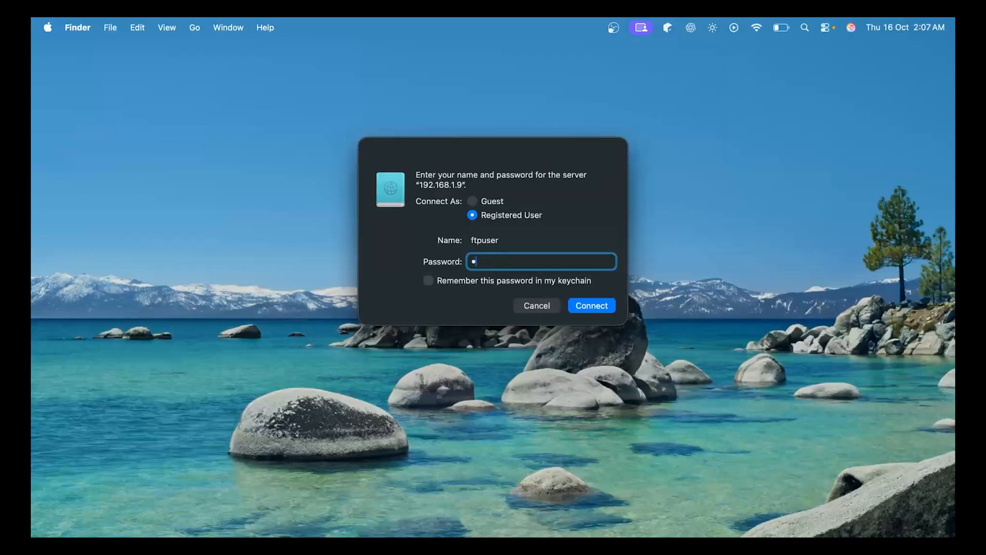
key(Return)
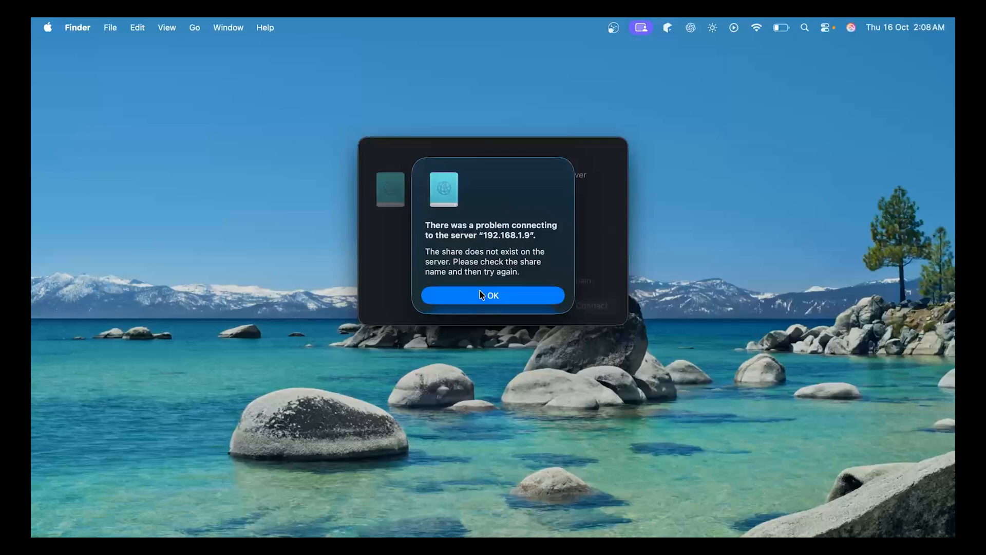
click(482, 295)
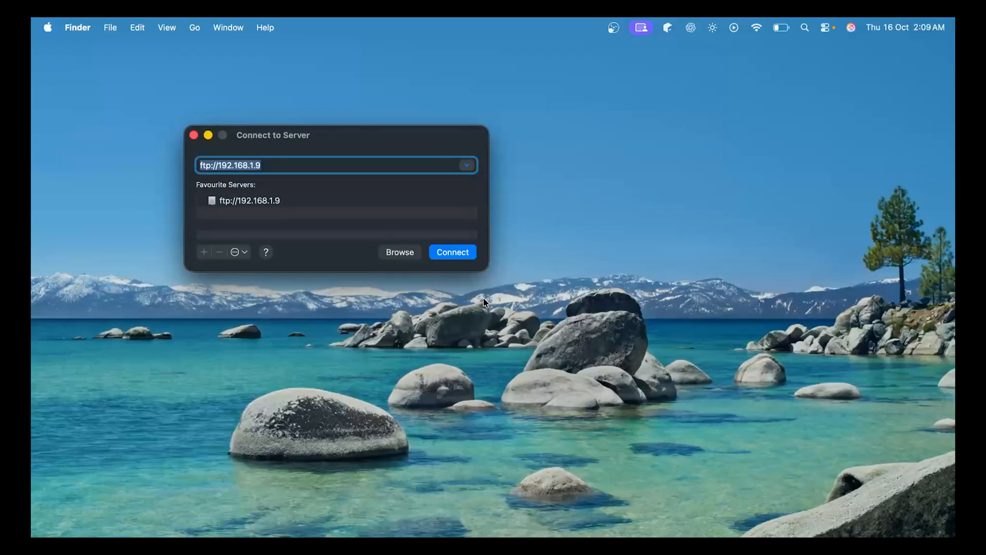
Retry the login once more from a new Finder window, then disconnect from the server
key(Return)
text(•••)
key(Return)
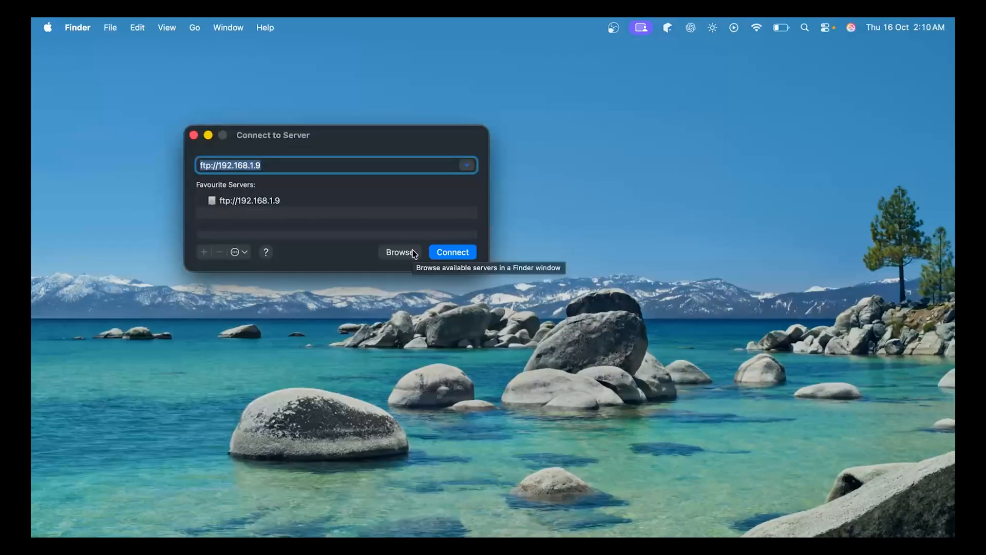
key(Return)
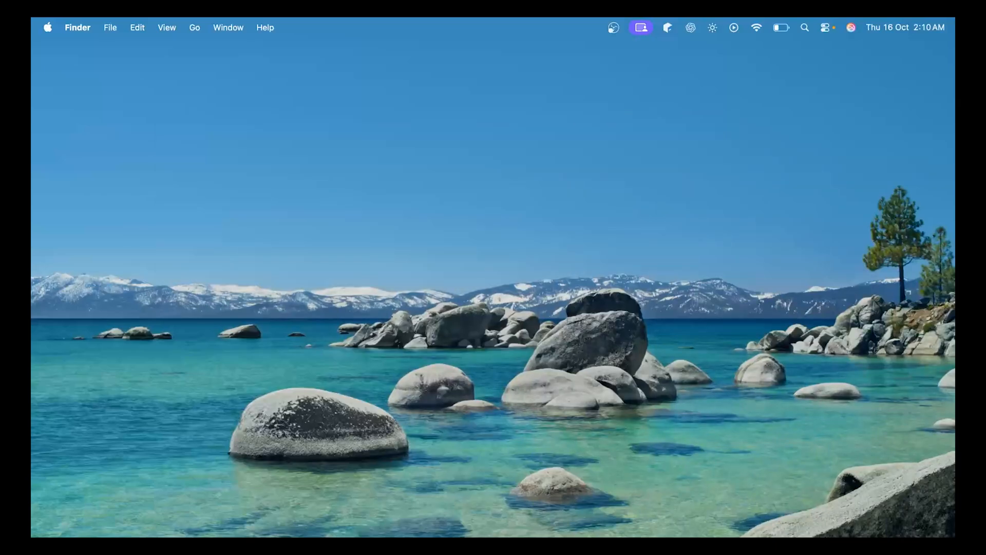
click(194, 27)
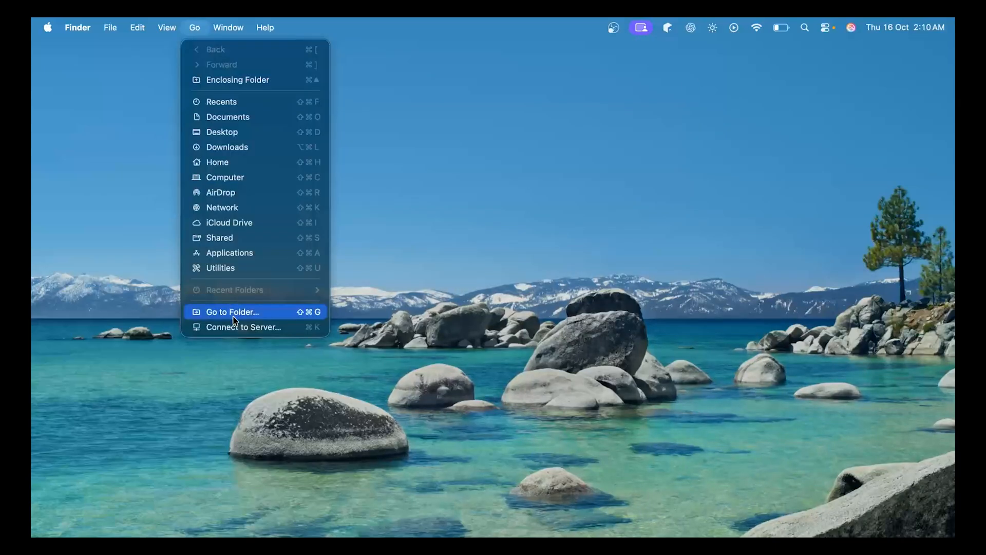
click(231, 310)
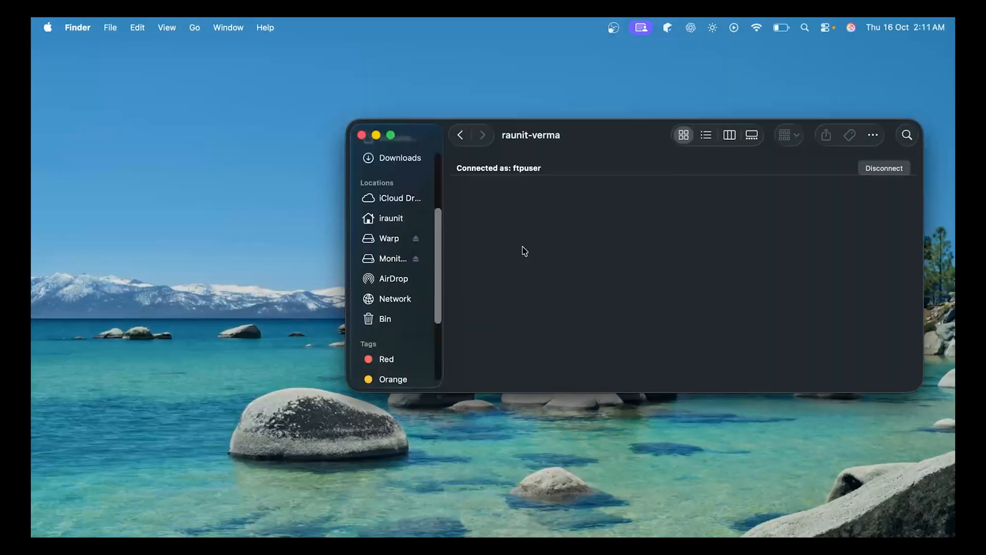
scroll(409, 231, down, 3)
click(390, 134)
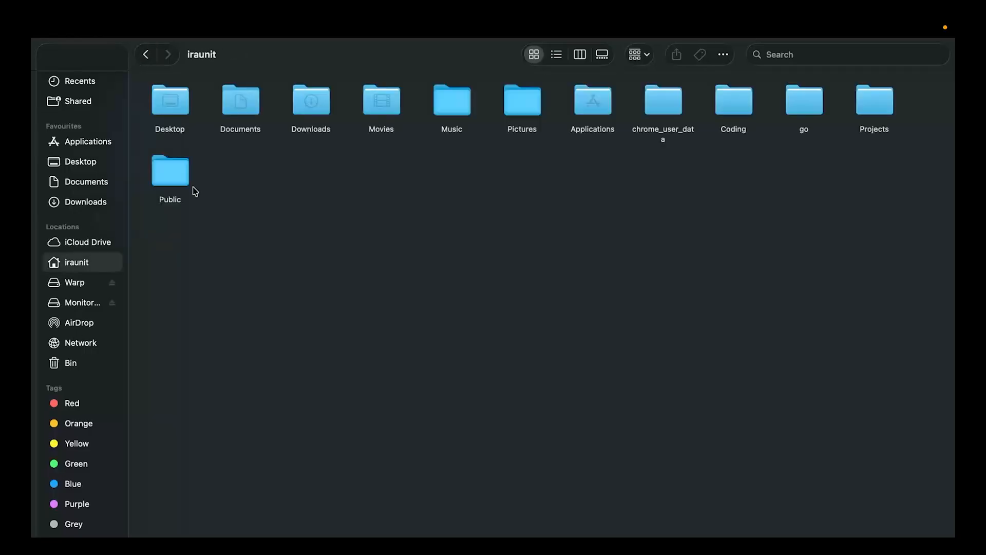
click(195, 9)
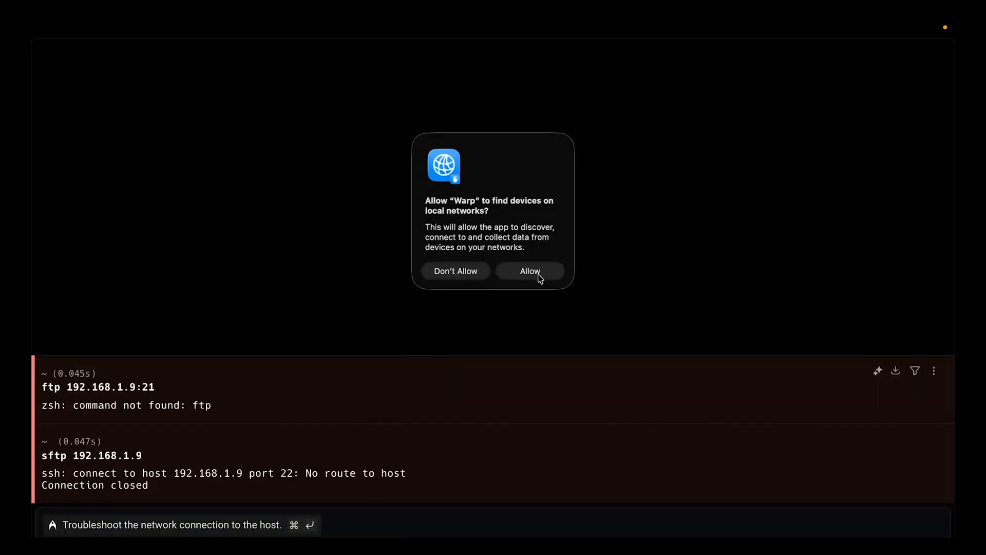
Allow Warp access to the local network
click(529, 270)
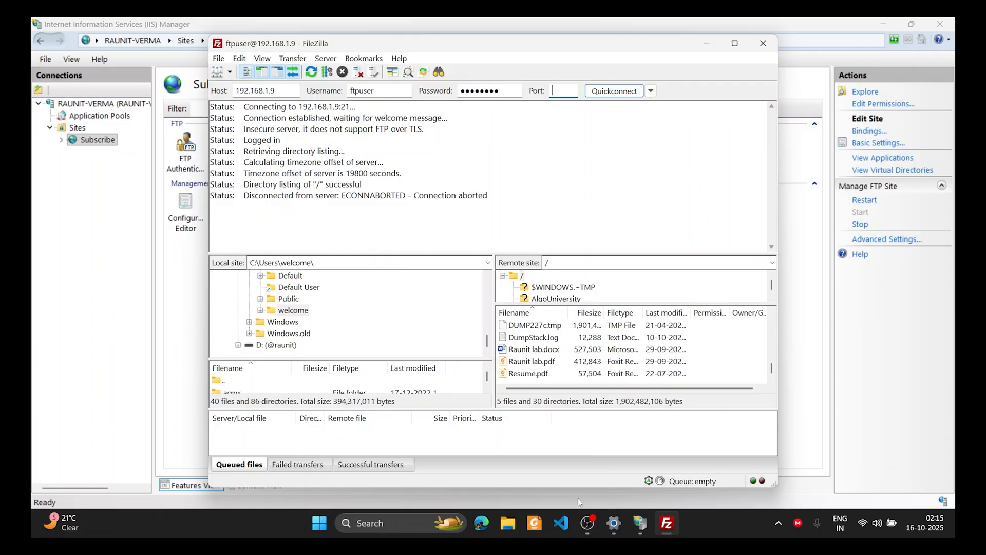
Start Terminal with administrator rights from Windows search
key(super)
text(terminal)
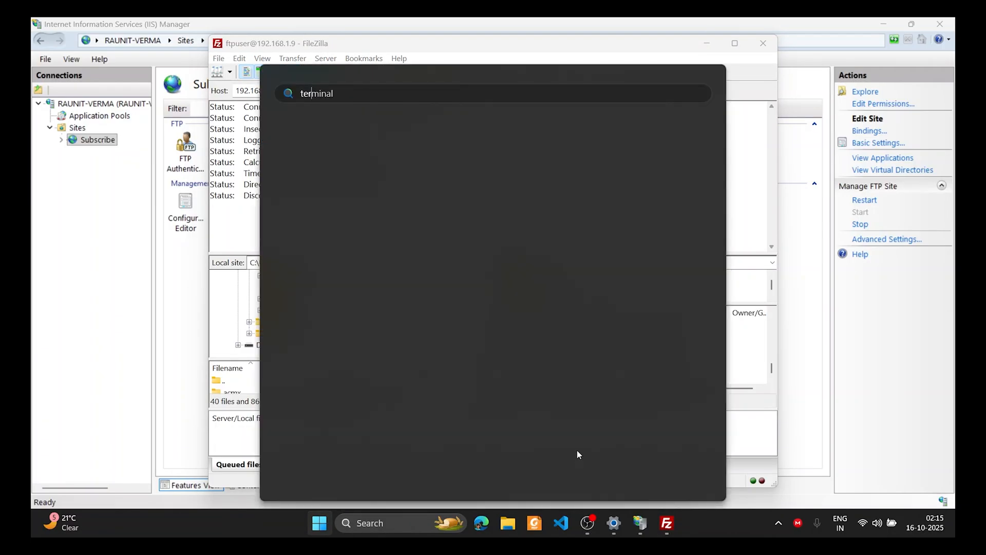
right_click(395, 191)
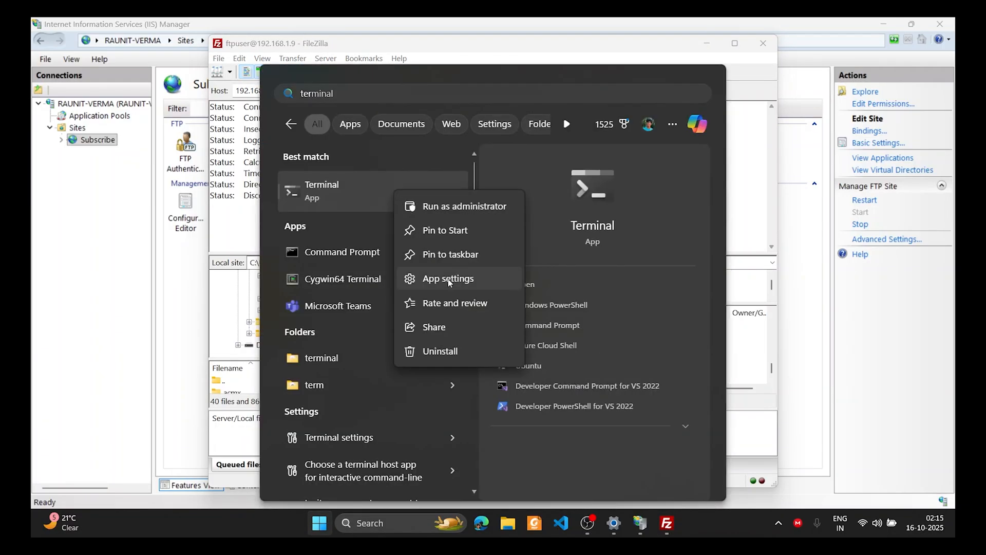
key(Escape)
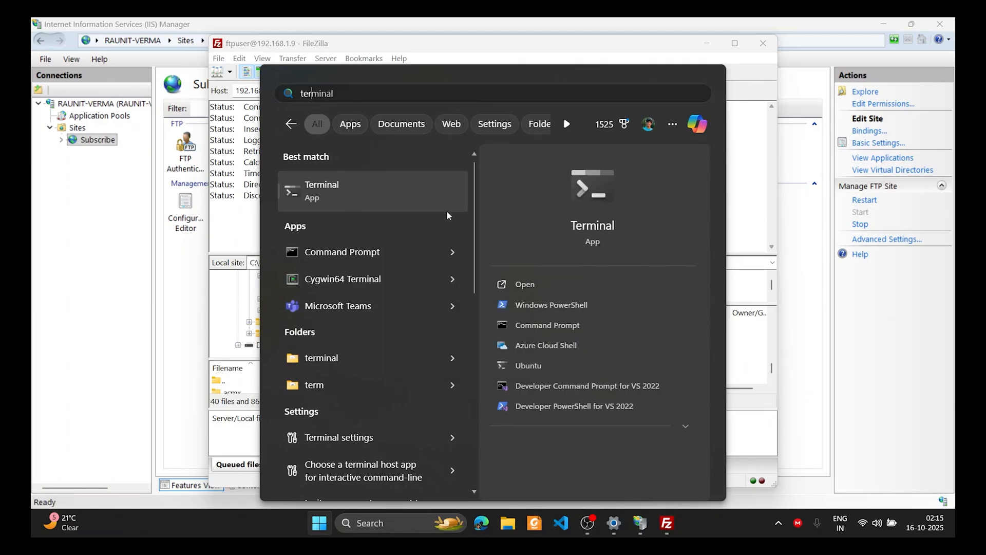
click(447, 211)
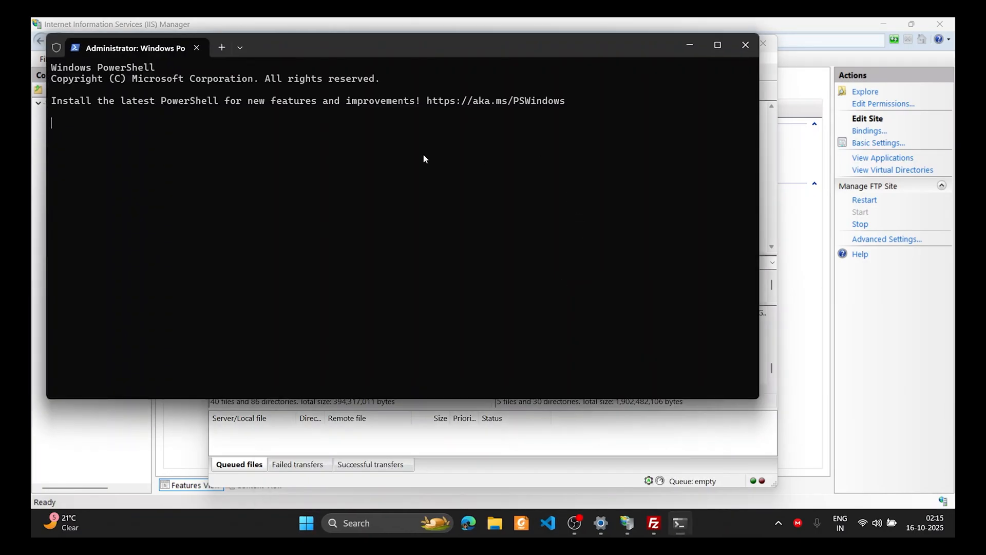
Edit the recalled net user /add command to create ftpuser1, run it, then run iisreset
text(ftp 192.168.1.9)
key(Up)
key(Up)
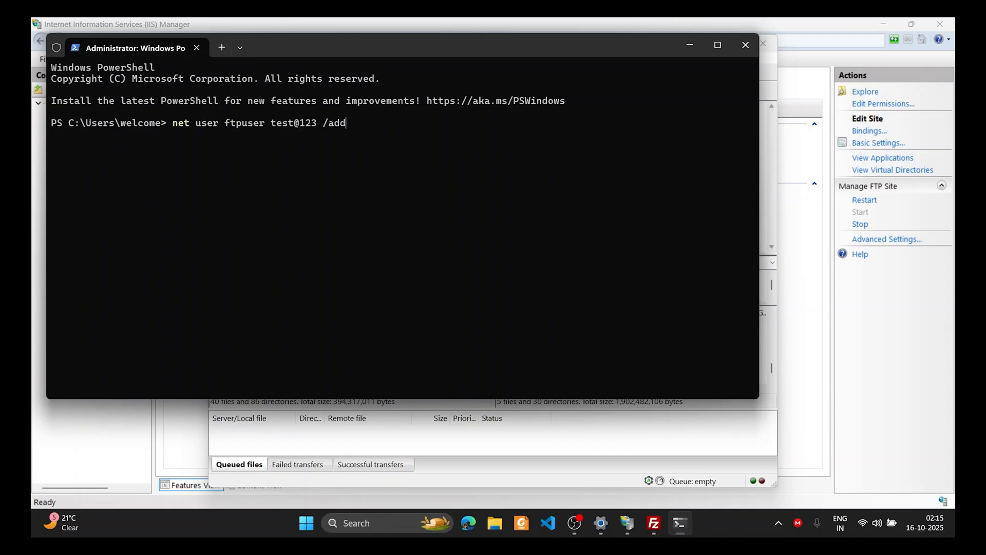
key(Left)
key(Left)
key(Left)
key(Left)
key(Left)
key(Left)
key(BackSpace)
key(Left)
key(Left)
key(Left)
key(Left)
key(Left)
text(1)
key(Return)
text(iisre)
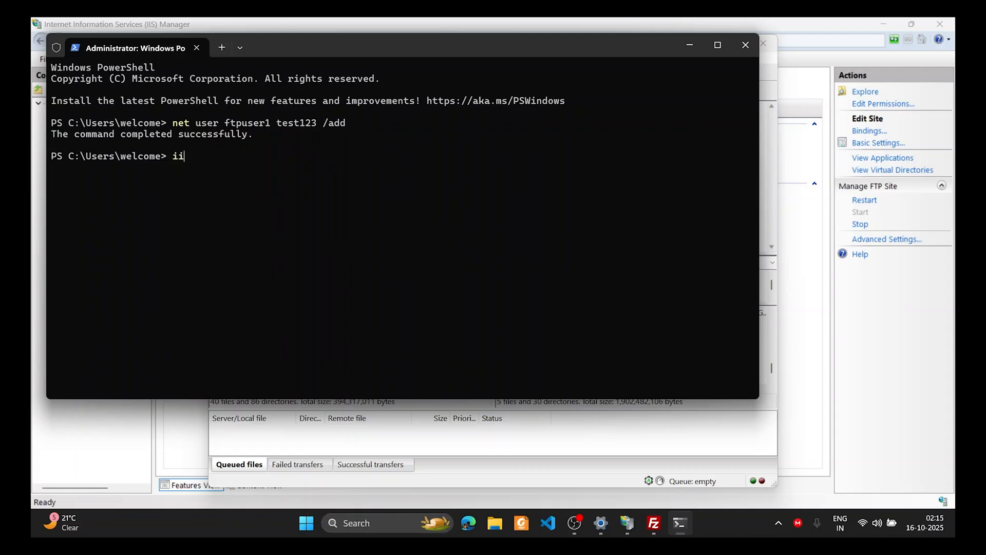
text(set)
key(Return)
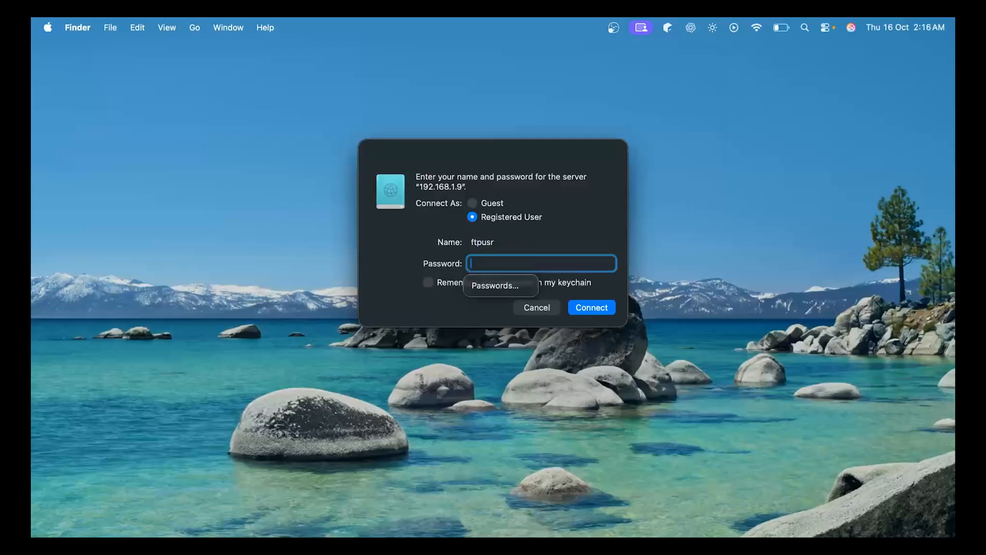
Enter the password, replace the misspelled name with ftpuser, and connect
text(123456)
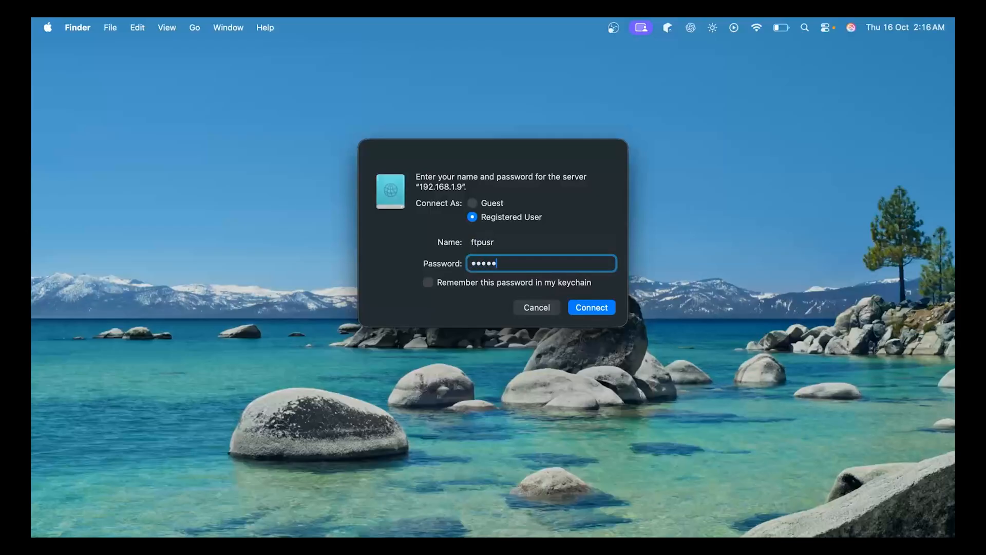
text(7)
double_click(522, 237)
key(BackSpace)
text(ftpuser1)
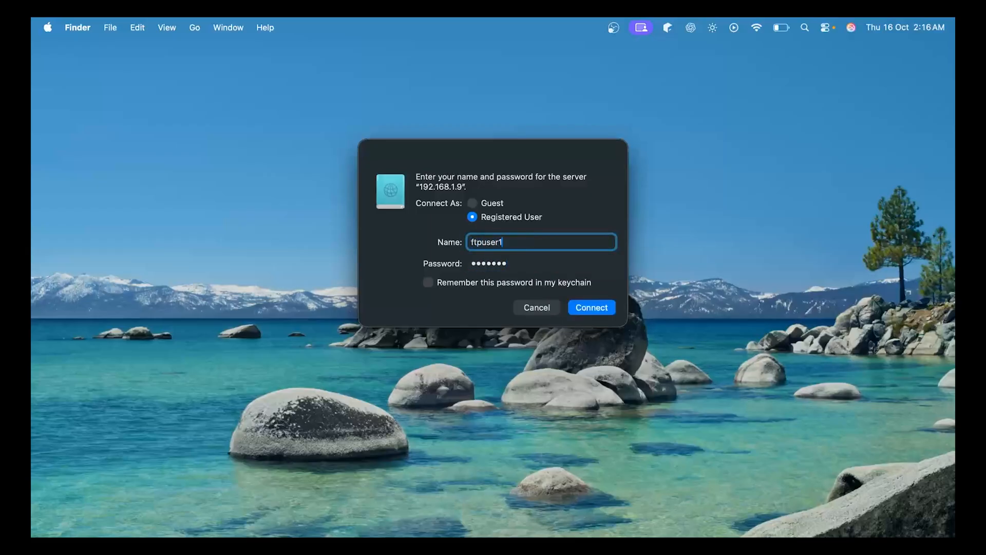
key(Return)
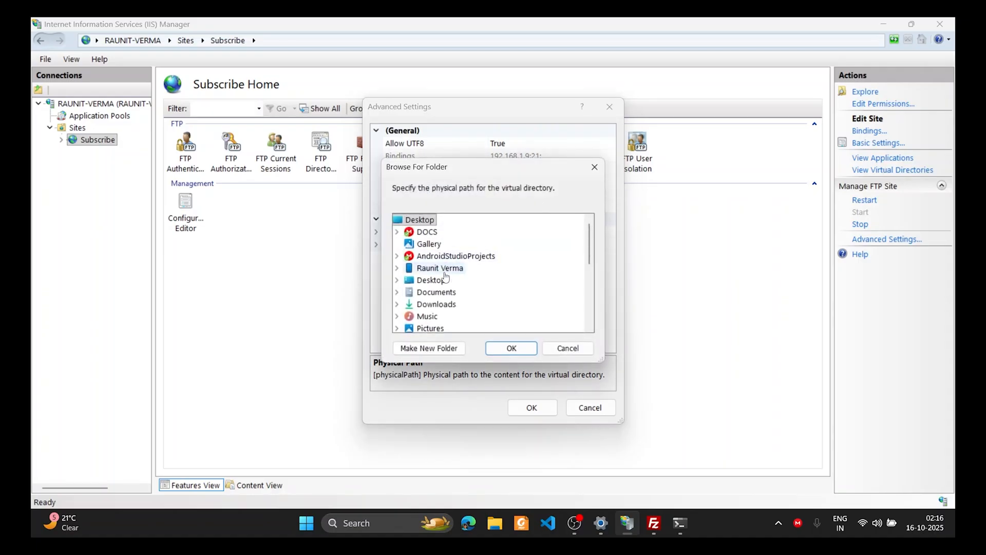
Pick D:\First Semester as the site's physical path, save, and restart the Subscribe FTP site
scroll(445, 277, down, 3)
scroll(445, 277, down, 1)
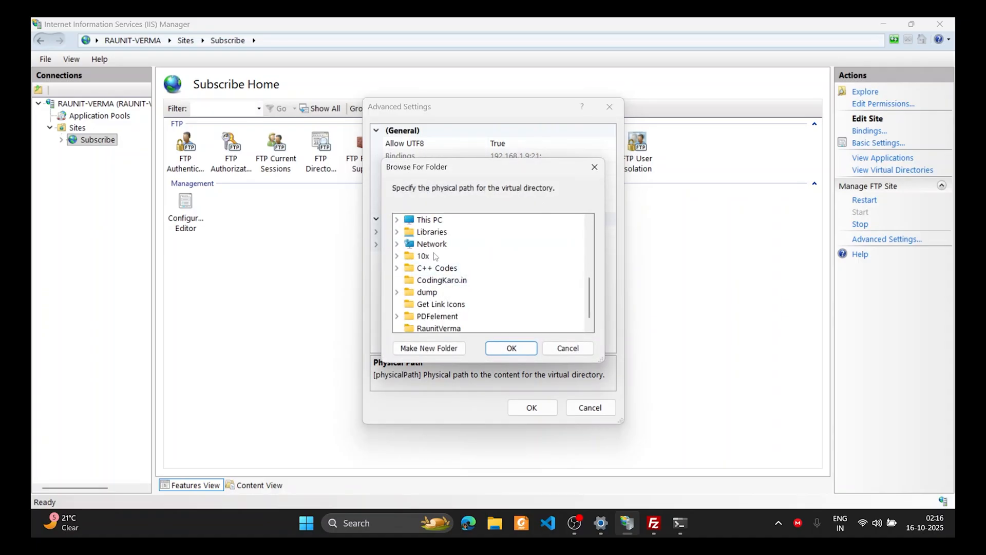
click(398, 222)
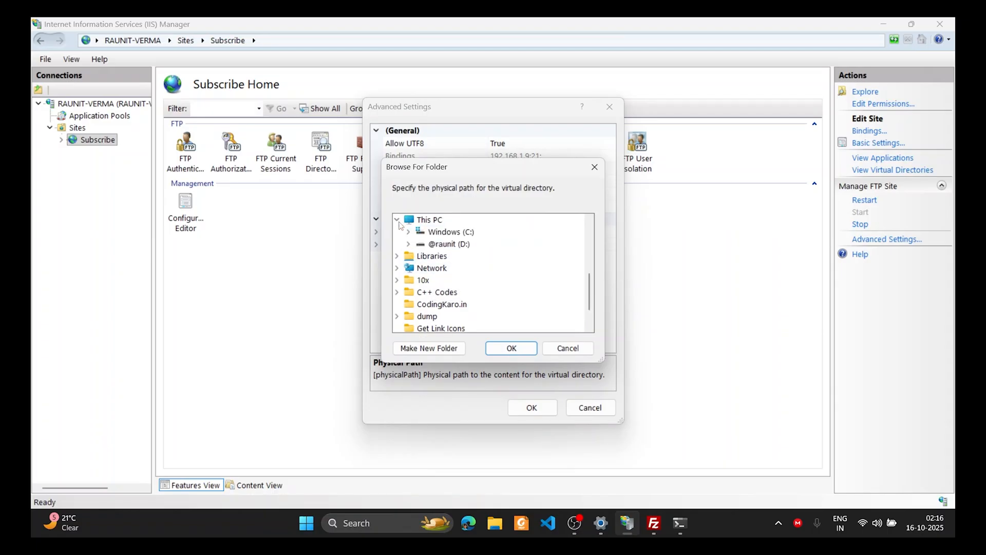
double_click(430, 245)
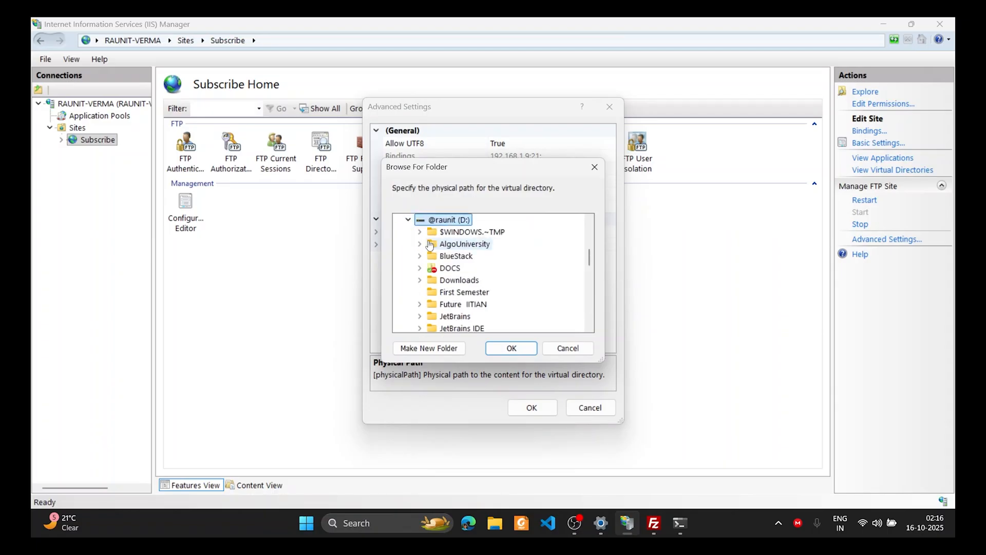
click(462, 292)
click(511, 348)
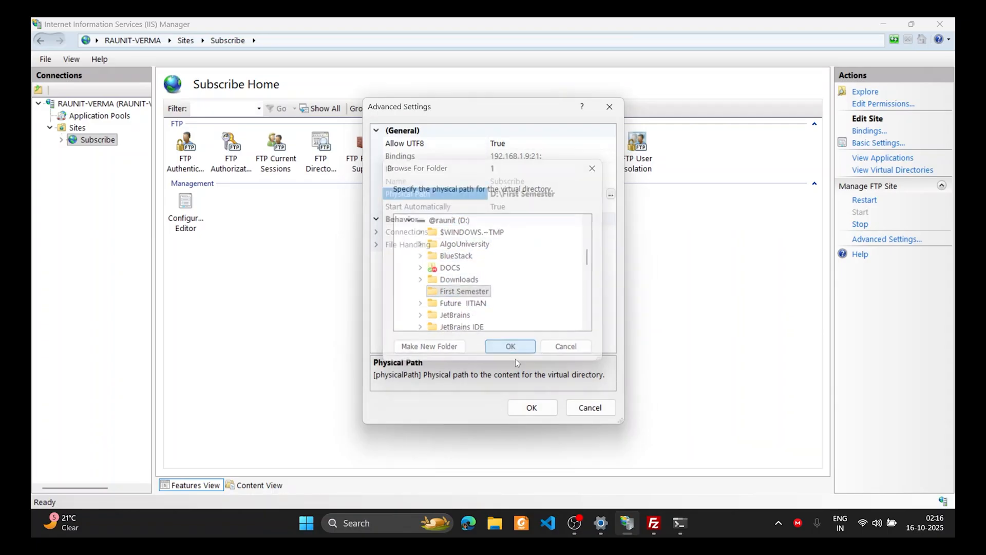
click(532, 407)
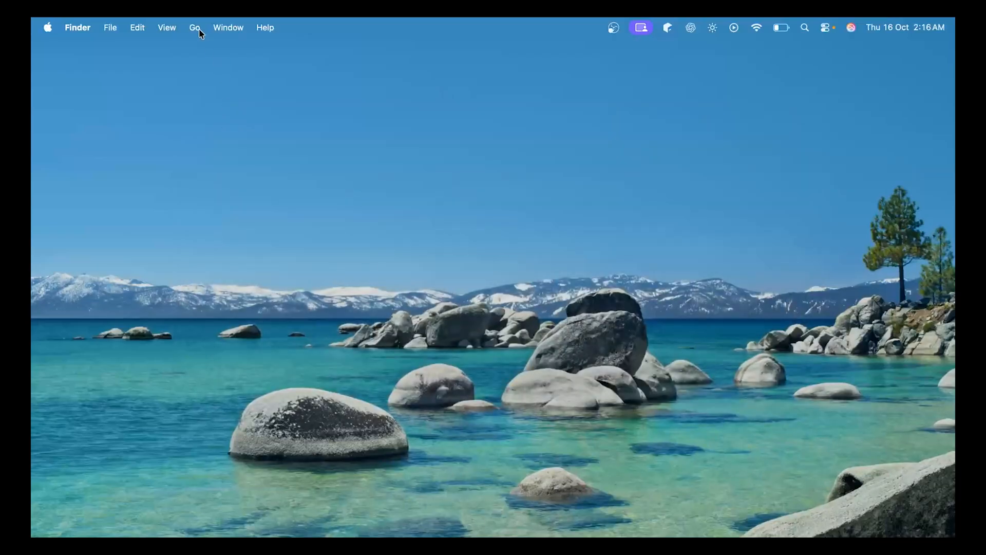
click(197, 28)
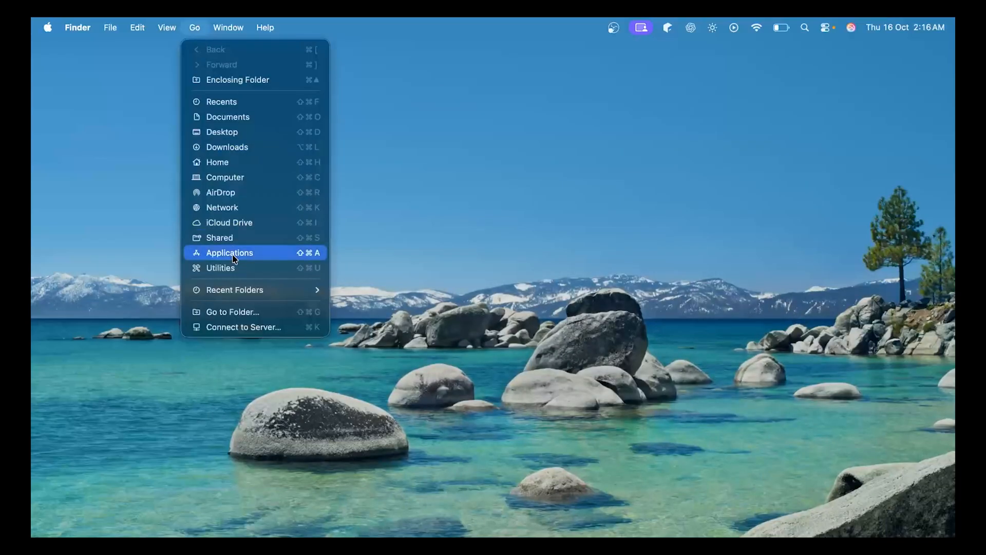
Connect to the saved FTP server and log in as ftpuser1 with its password
click(226, 327)
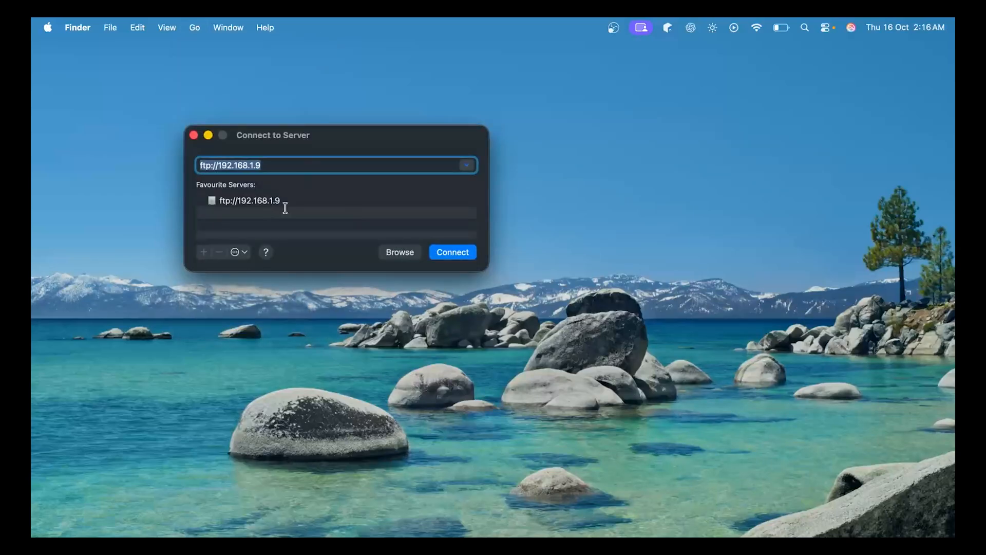
click(437, 250)
triple_click(500, 240)
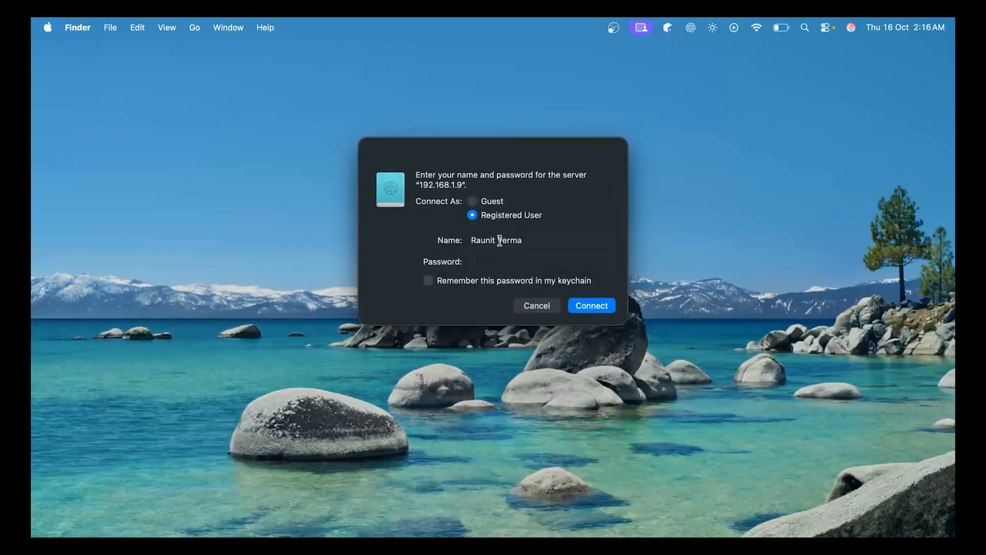
text(ftpuser1)
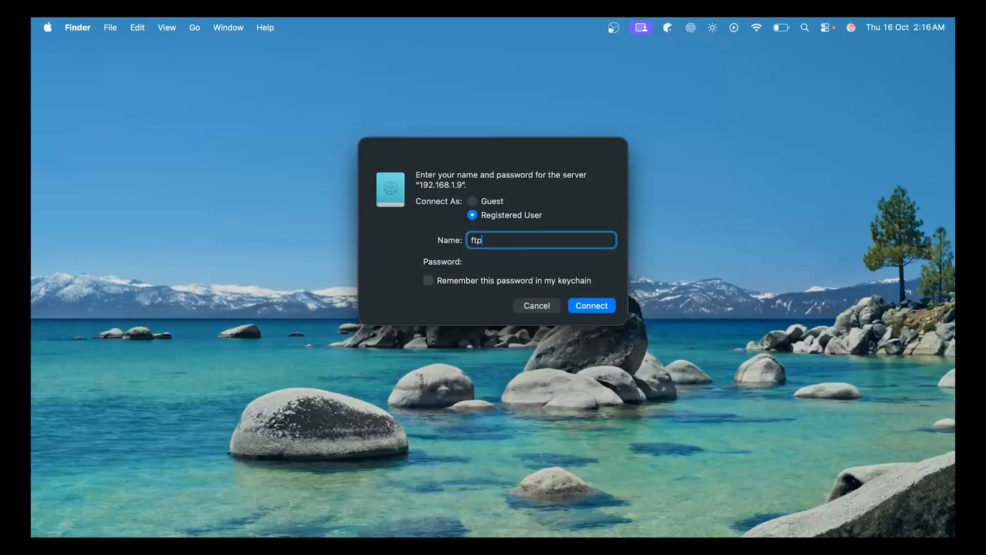
key(Tab)
text(••••••••)
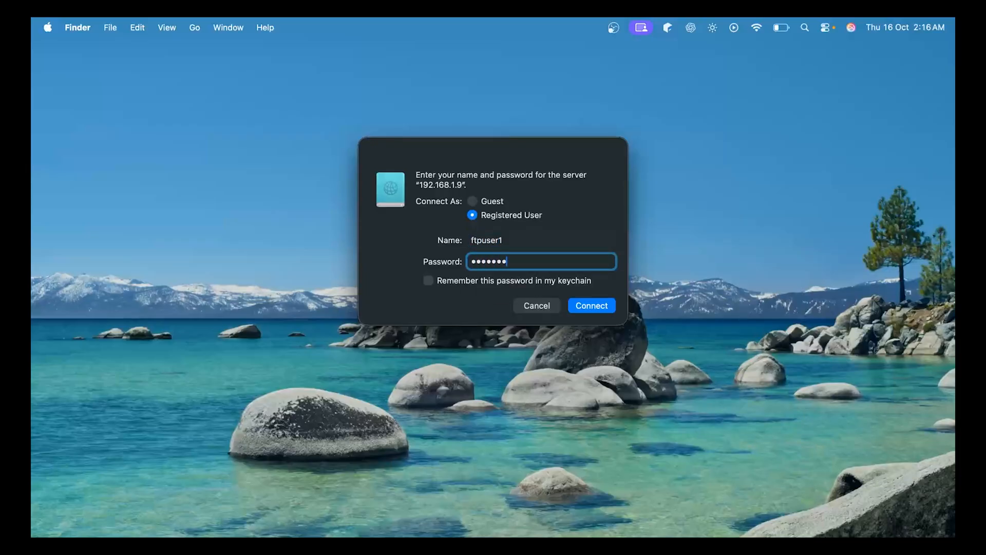
key(Return)
Select the PDF and contacts.xlsx on the server and copy them to the desktop
click(380, 186)
click(522, 188)
drag(530, 179, 154, 178)
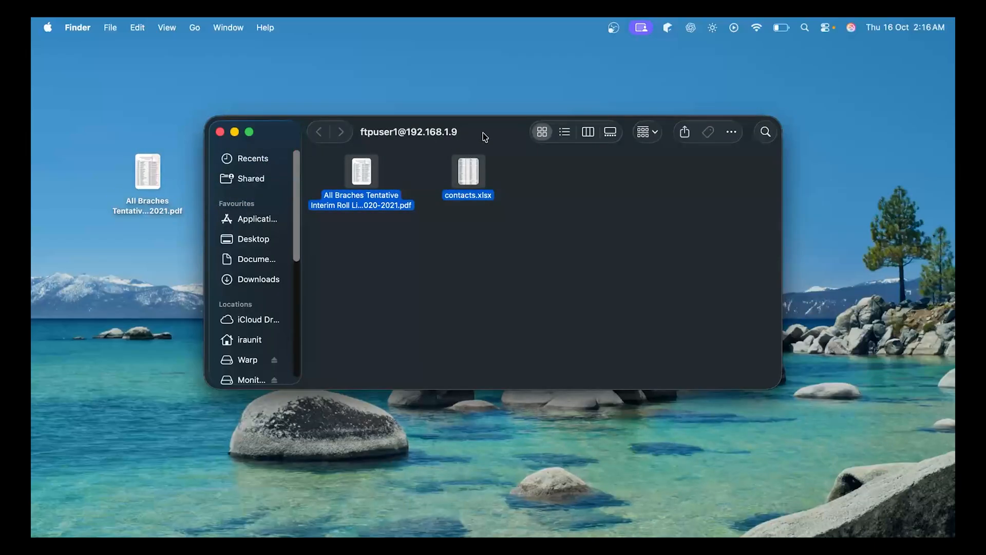
drag(484, 136, 580, 116)
click(179, 282)
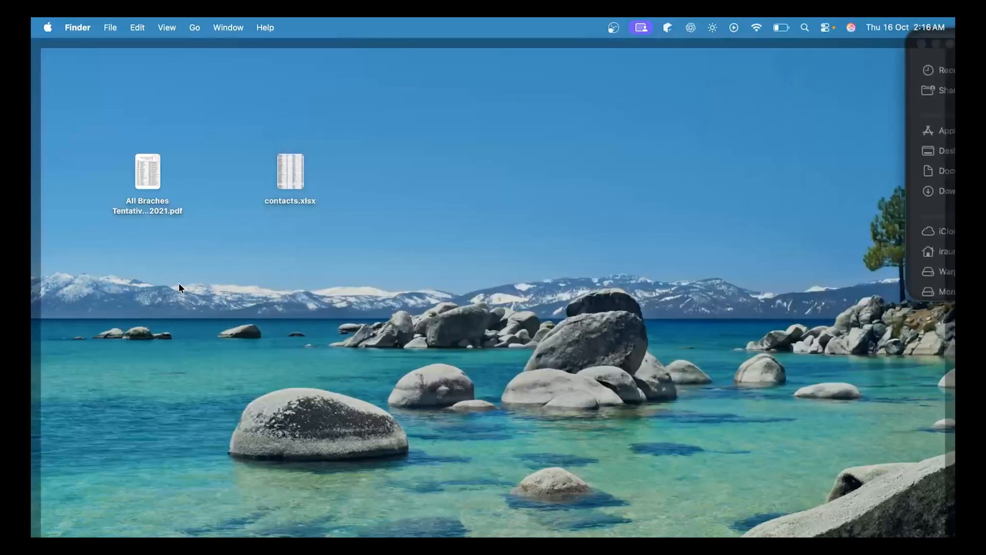